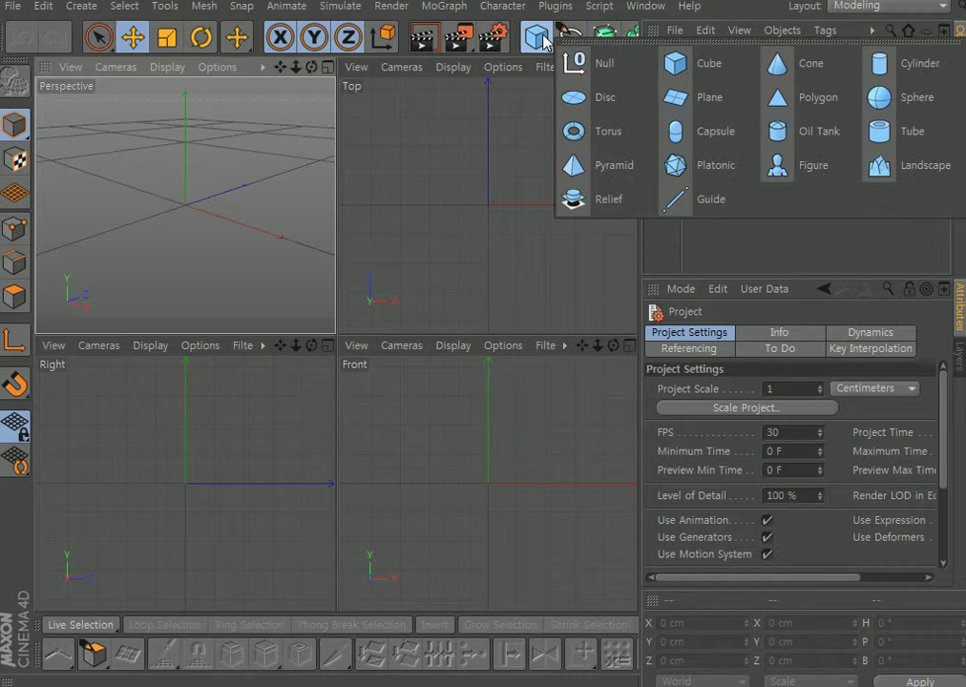
# Add a cylinder primitive and set its radius to 145 cm
pyautogui.click(540, 38)
pyautogui.click(539, 38)
pyautogui.click(912, 63)
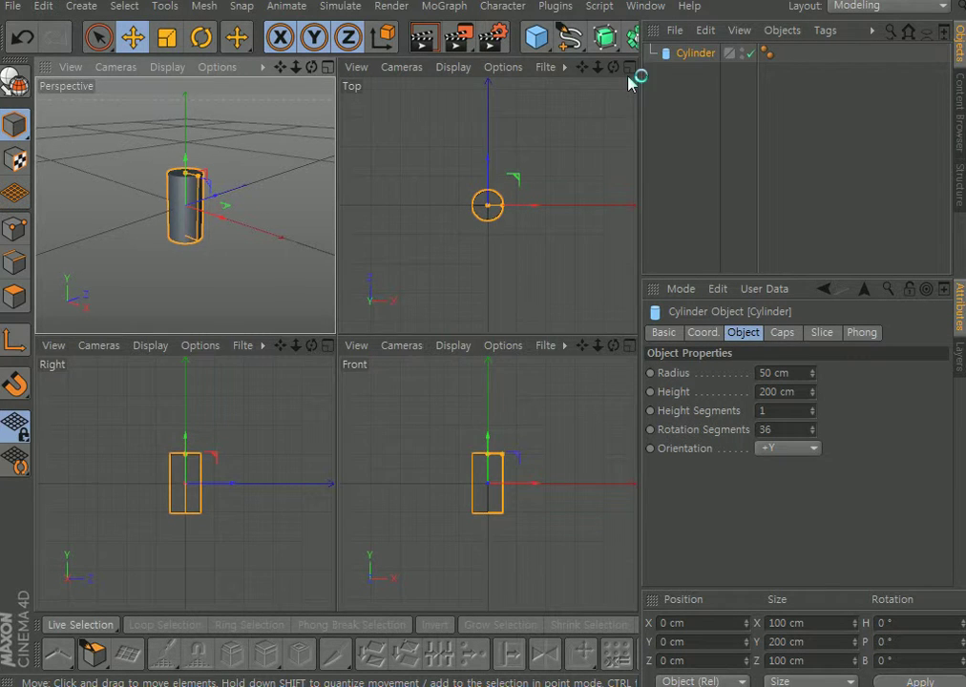
pyautogui.middleClick(625, 191)
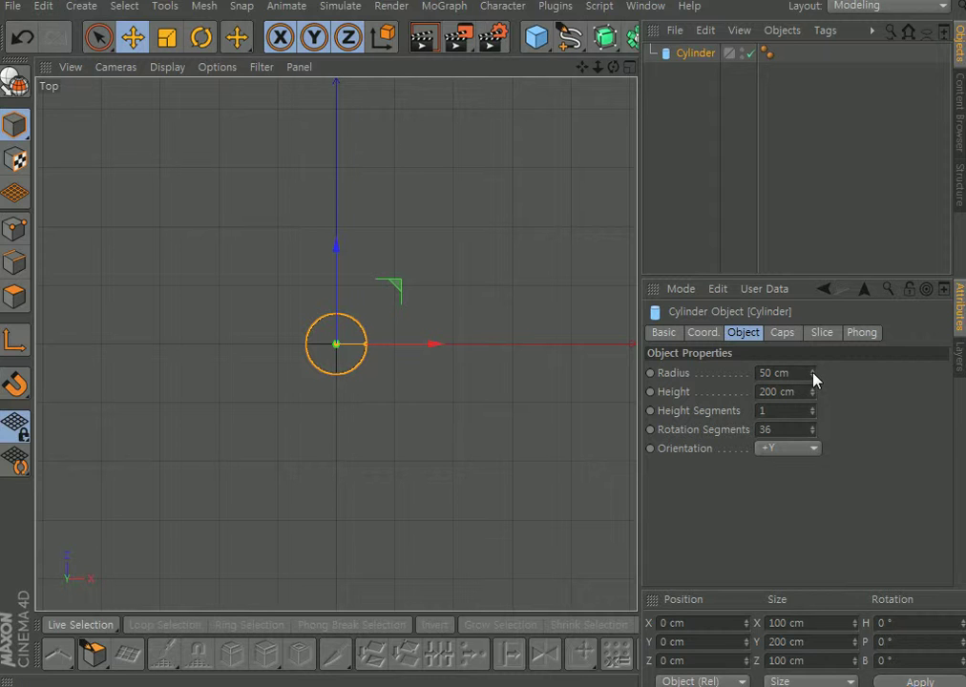
pyautogui.moveTo(812, 372); pyautogui.dragTo(864, 367)
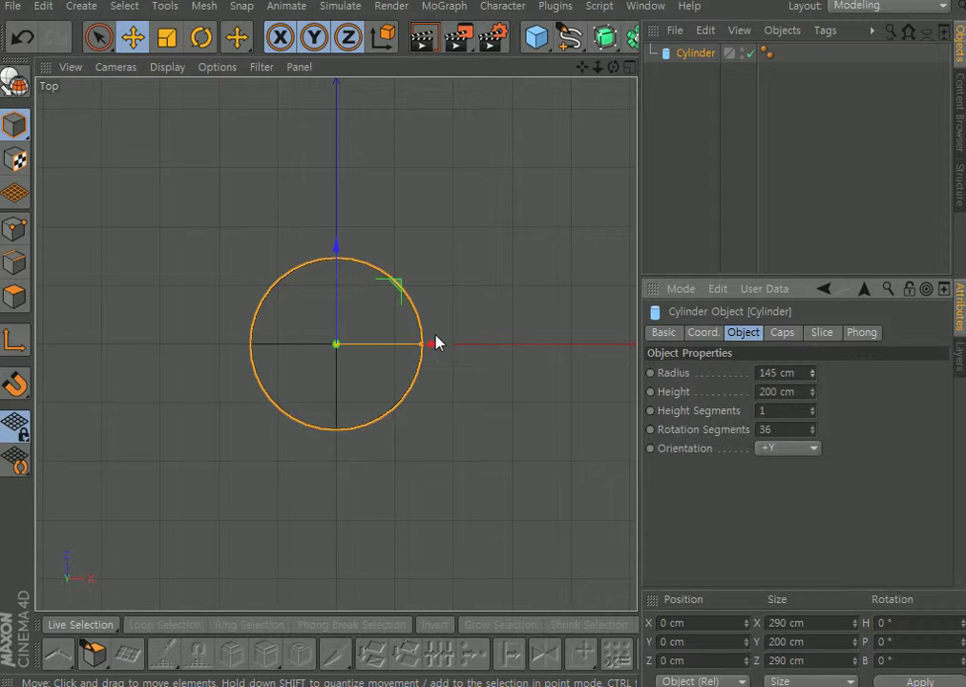
pyautogui.click(629, 67)
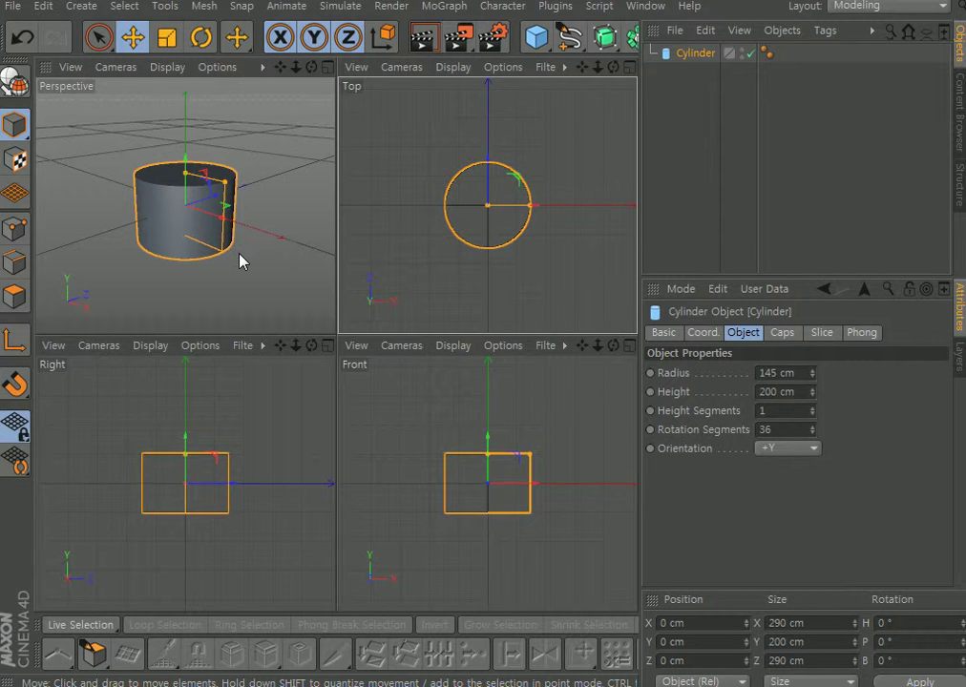
# Replace the cylinder with a circle spline moved to about -274 cm along Z
pyautogui.press('Delete')
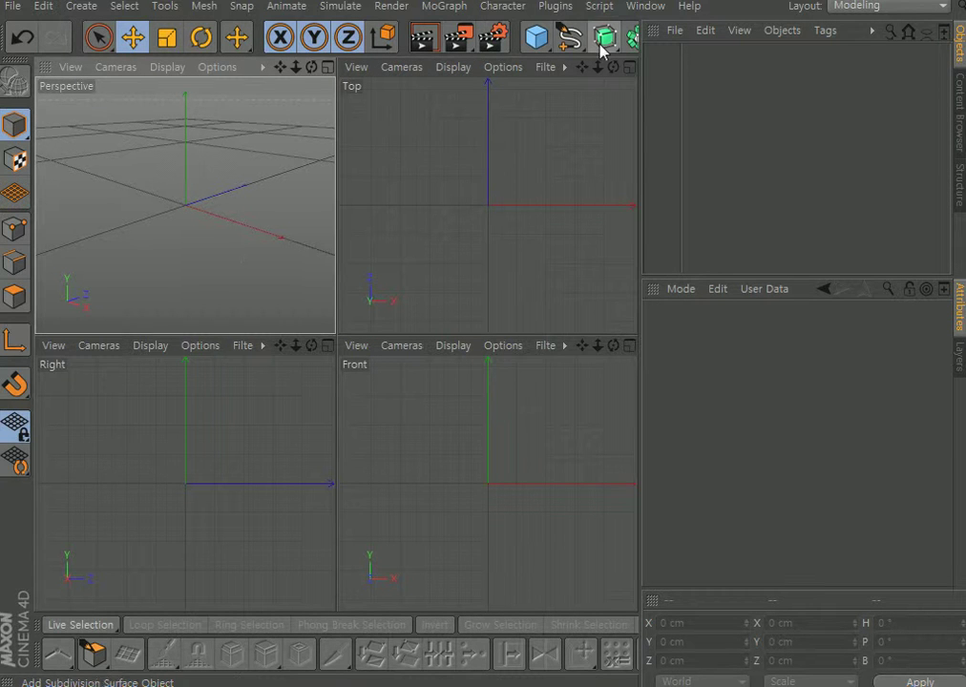
pyautogui.moveTo(570, 40); pyautogui.dragTo(718, 133)
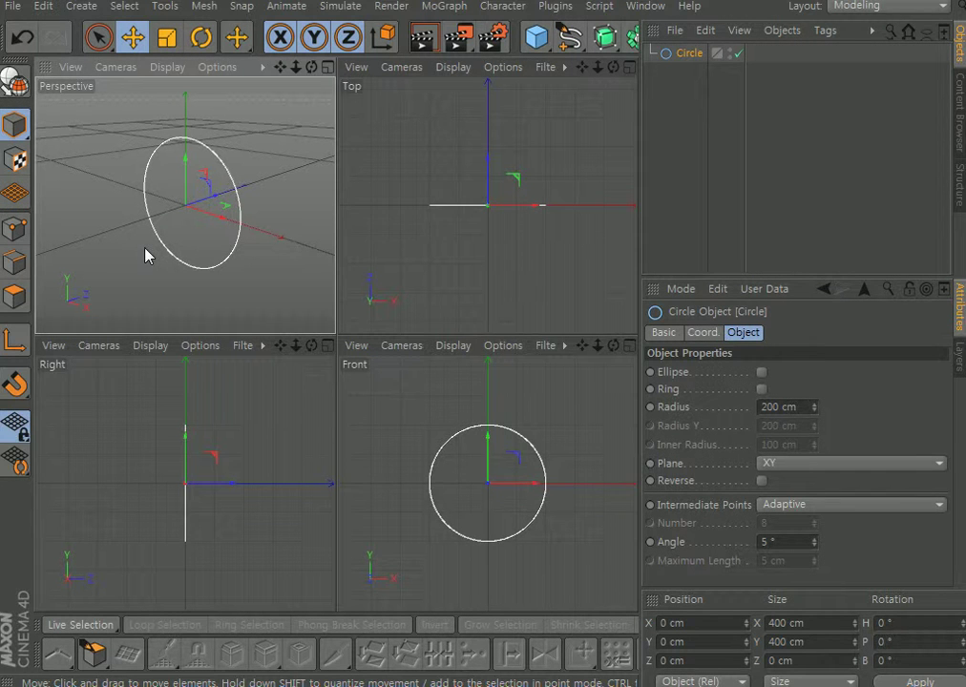
pyautogui.click(327, 67)
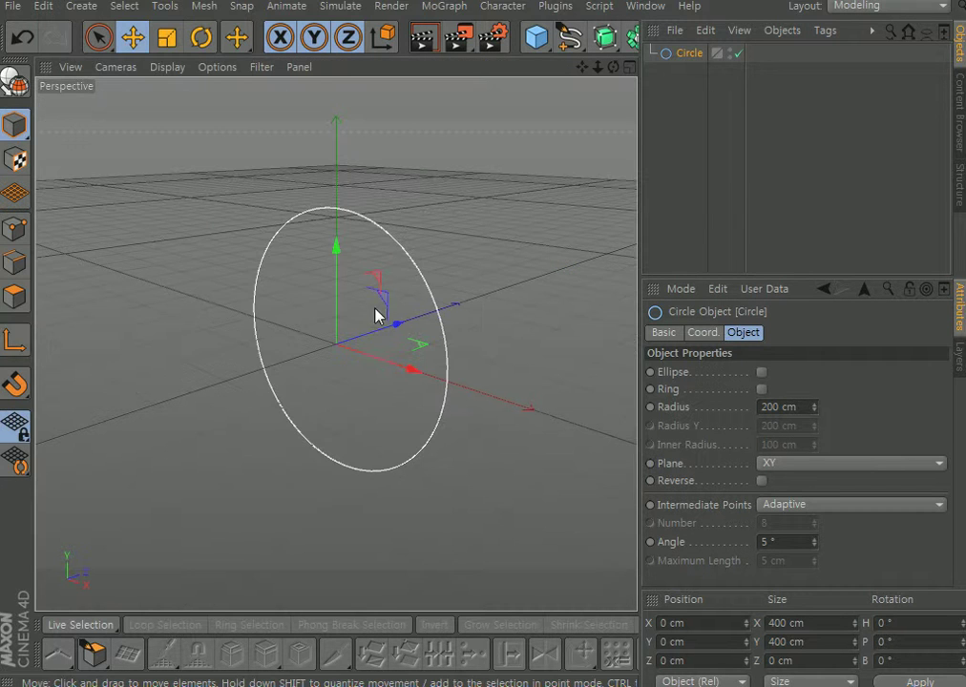
pyautogui.click(237, 37)
pyautogui.moveTo(398, 324); pyautogui.dragTo(266, 408)
# Add a second circle spline at the origin and select each circle in turn
pyautogui.click(568, 37)
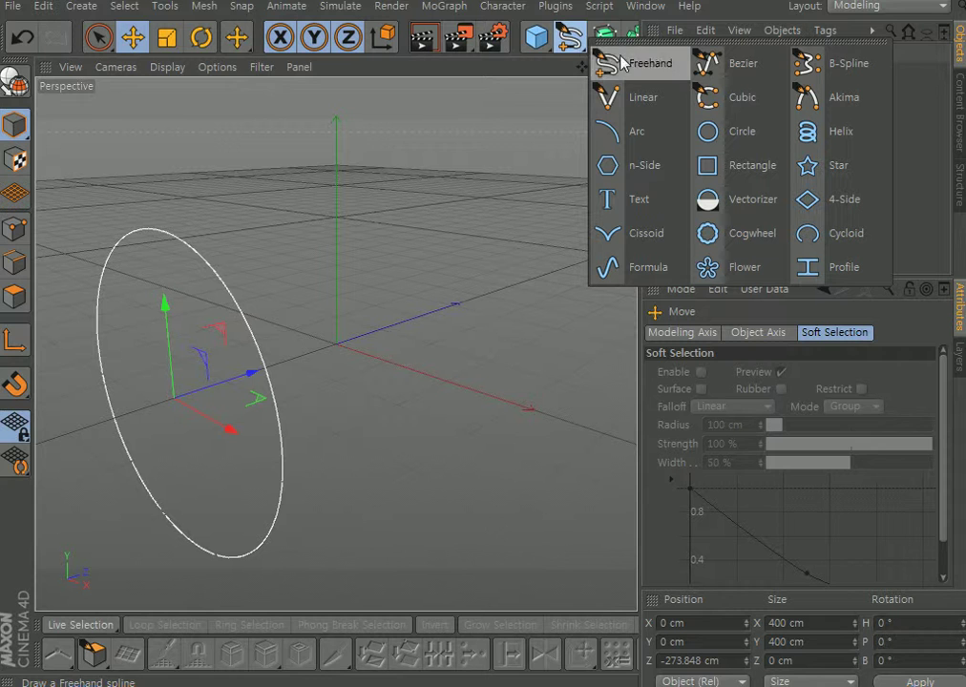
pyautogui.click(780, 132)
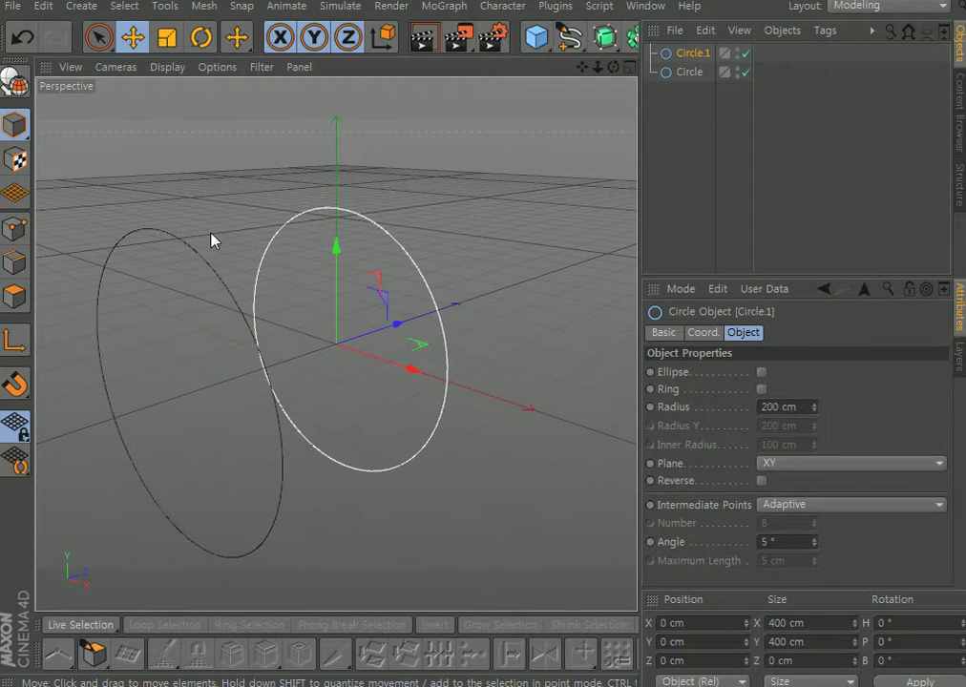
pyautogui.click(188, 247)
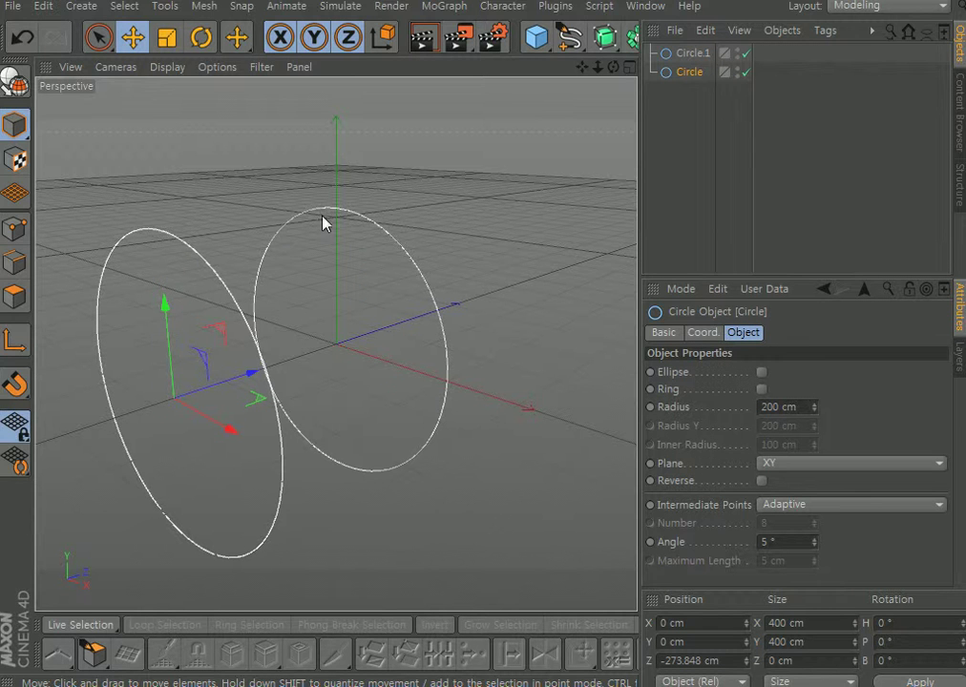
pyautogui.click(326, 217)
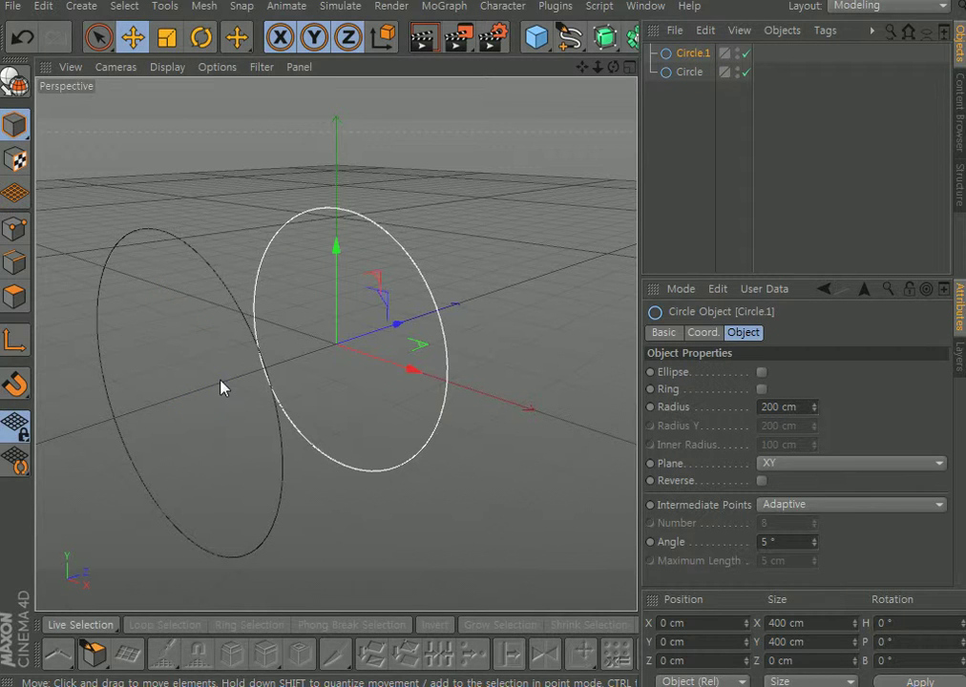
pyautogui.click(629, 69)
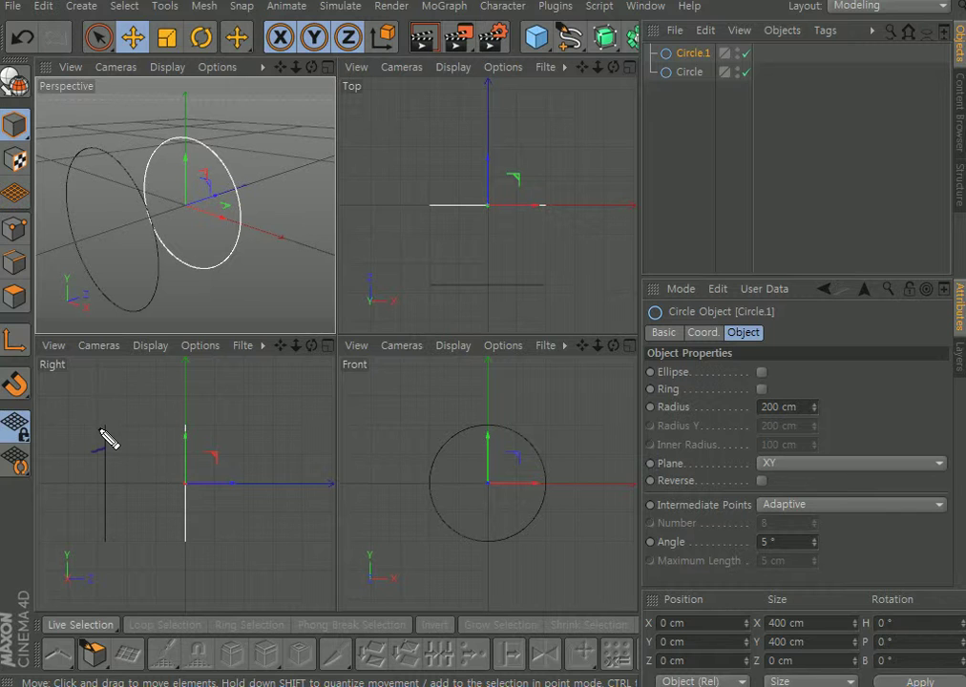
pyautogui.moveTo(92, 416); pyautogui.dragTo(113, 550)
pyautogui.moveTo(167, 410); pyautogui.dragTo(206, 549)
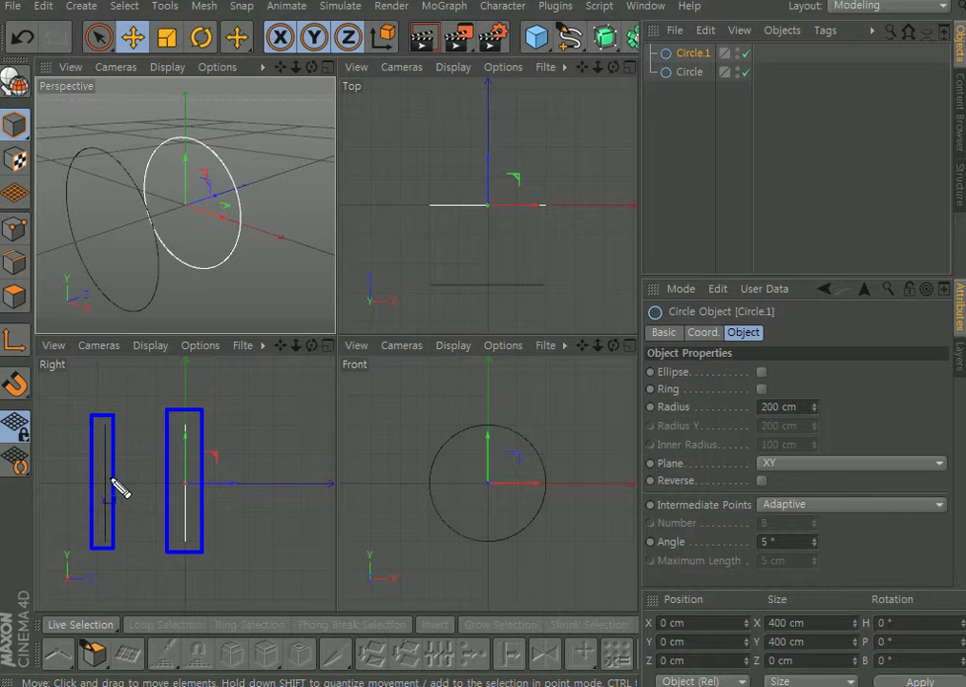
pyautogui.moveTo(111, 483); pyautogui.dragTo(177, 487)
pyautogui.moveTo(103, 417); pyautogui.dragTo(196, 420)
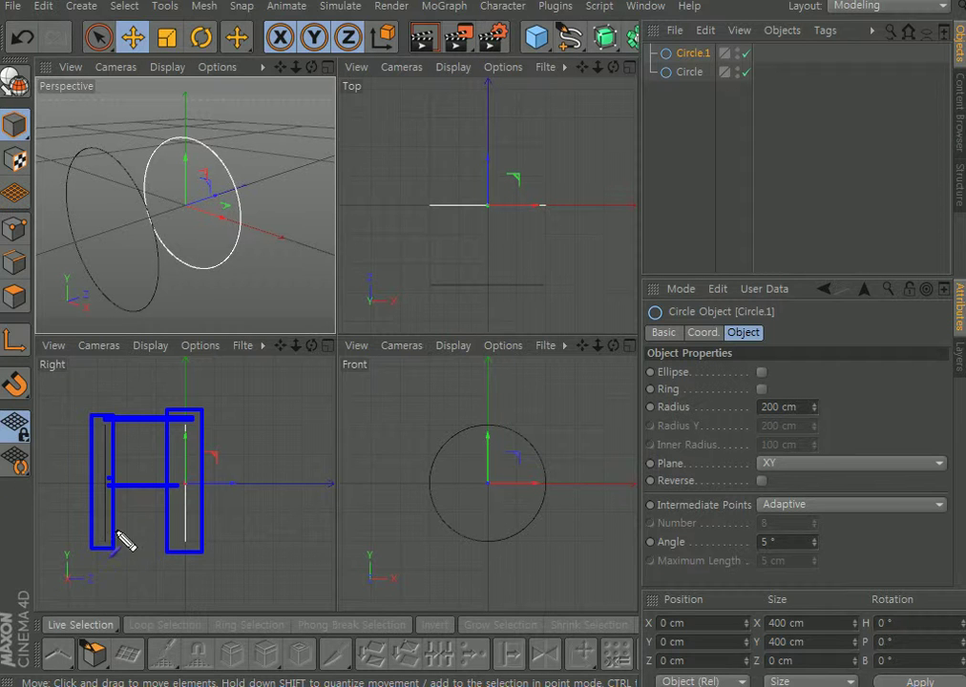
pyautogui.moveTo(103, 553); pyautogui.dragTo(204, 556)
pyautogui.moveTo(112, 424); pyautogui.dragTo(198, 420)
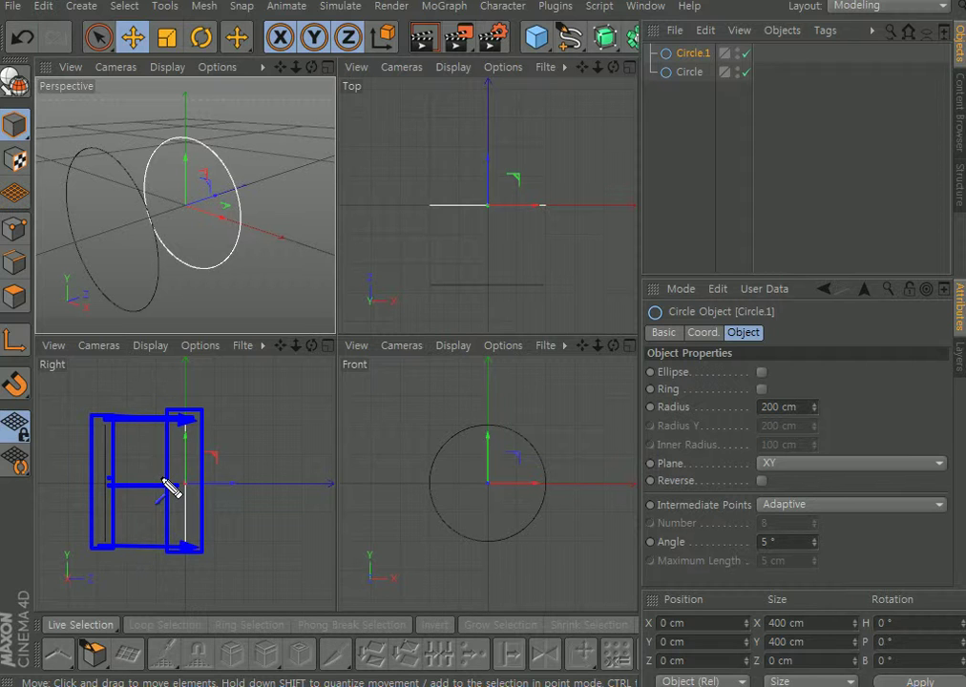
pyautogui.press('Escape')
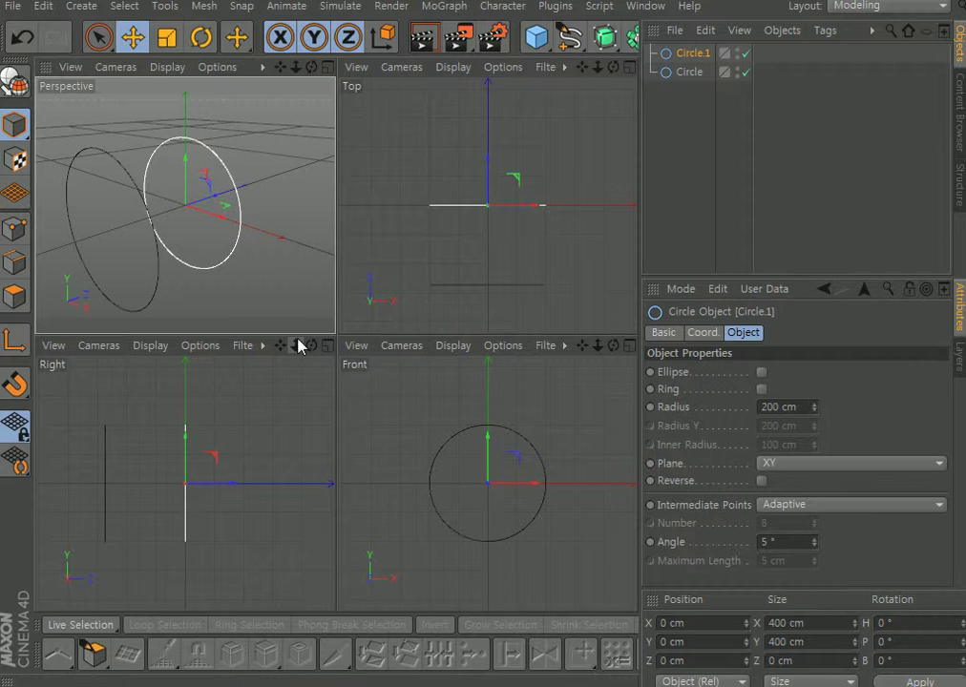
# Add a Loft object and make both circles its children to form a solid between them
pyautogui.click(608, 40)
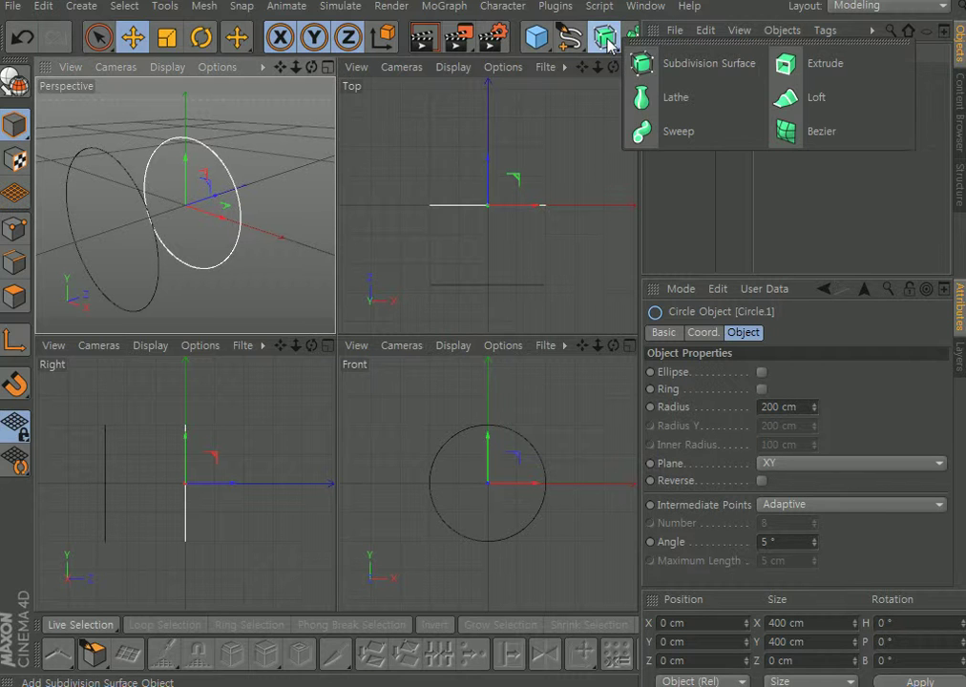
pyautogui.click(796, 99)
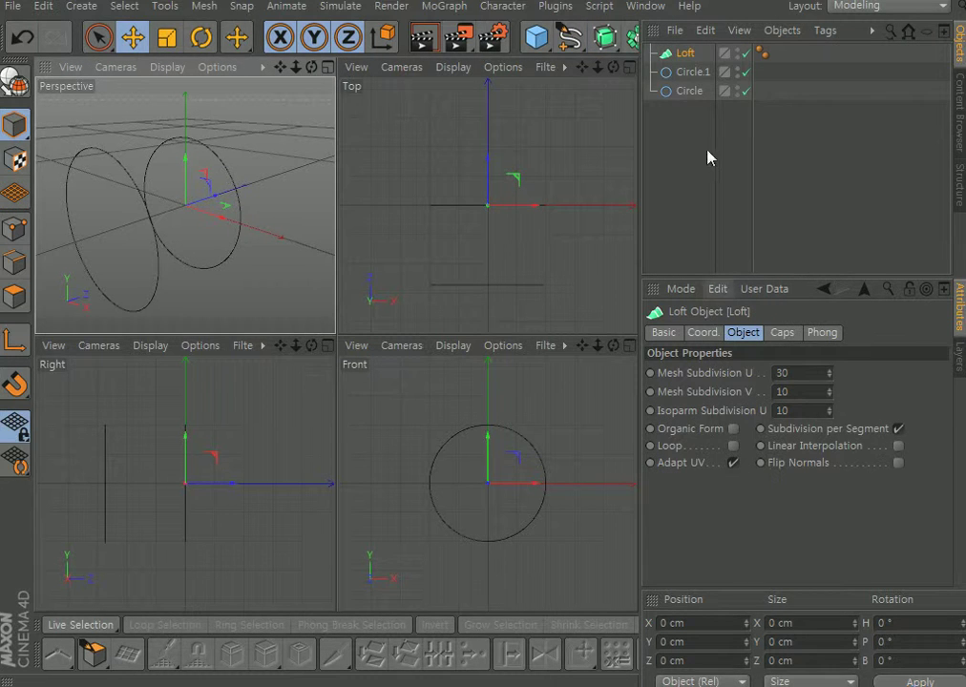
pyautogui.click(704, 114)
pyautogui.moveTo(704, 114); pyautogui.dragTo(699, 56)
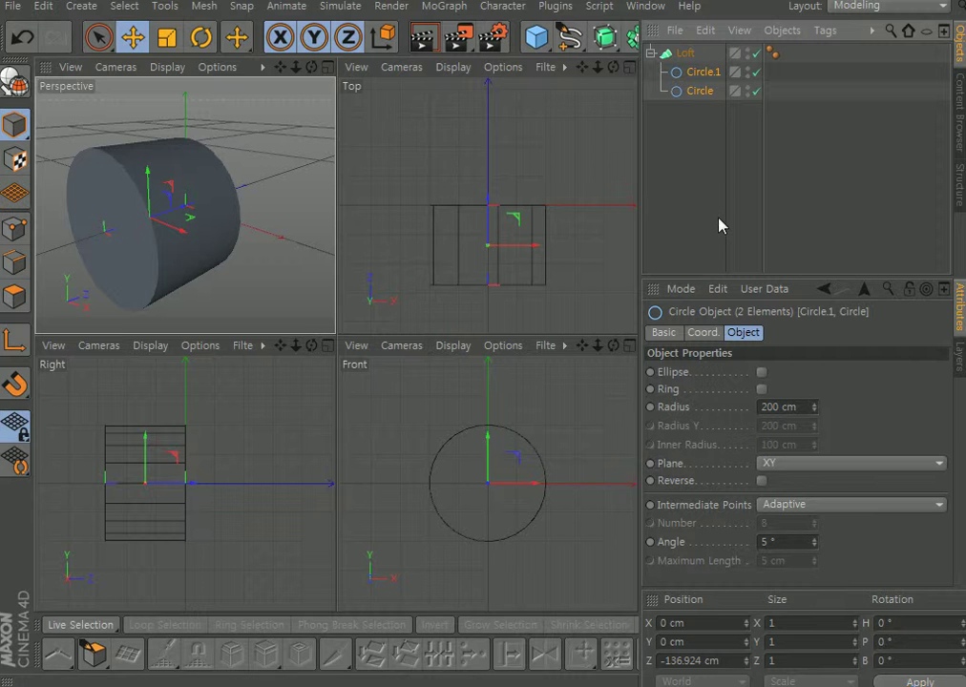
pyautogui.click(327, 67)
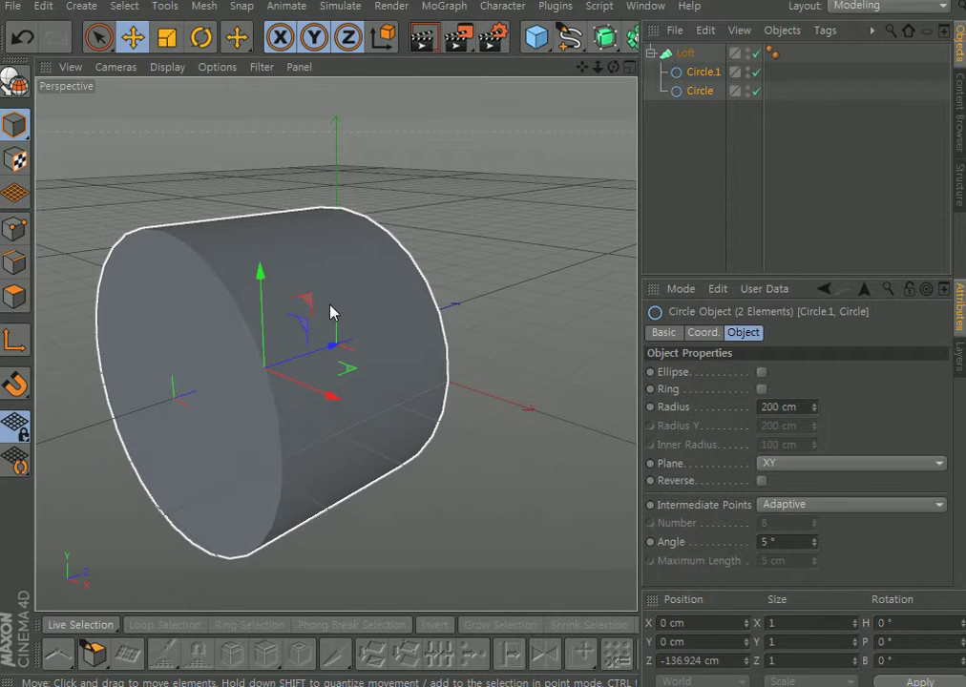
pyautogui.click(628, 66)
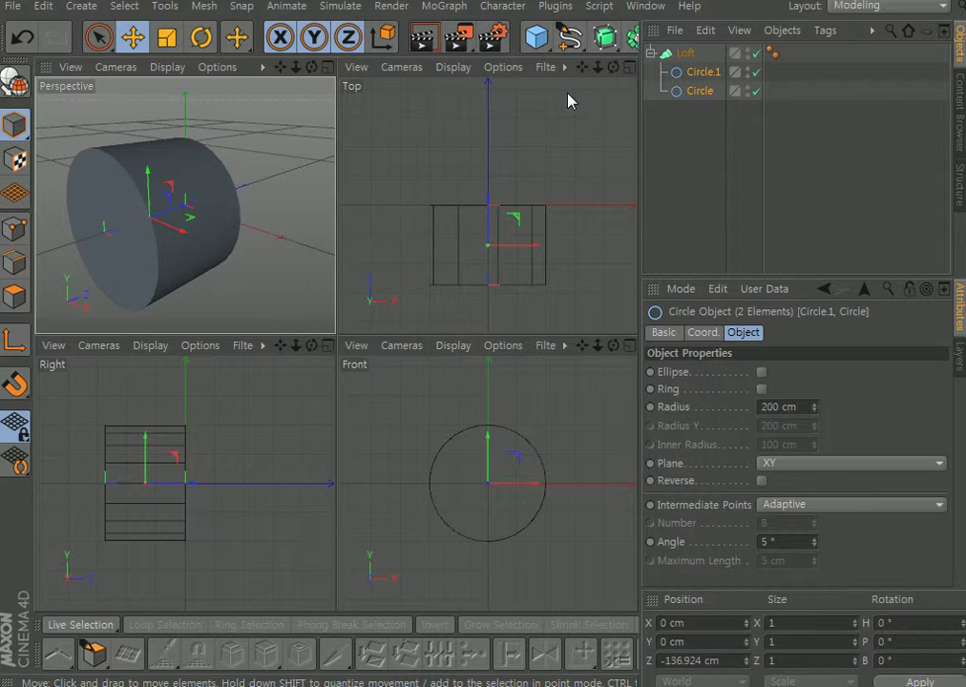
# Replace the loft and its two circles with a single circle spline placed at about -294 cm along Z
pyautogui.moveTo(730, 142); pyautogui.dragTo(680, 47)
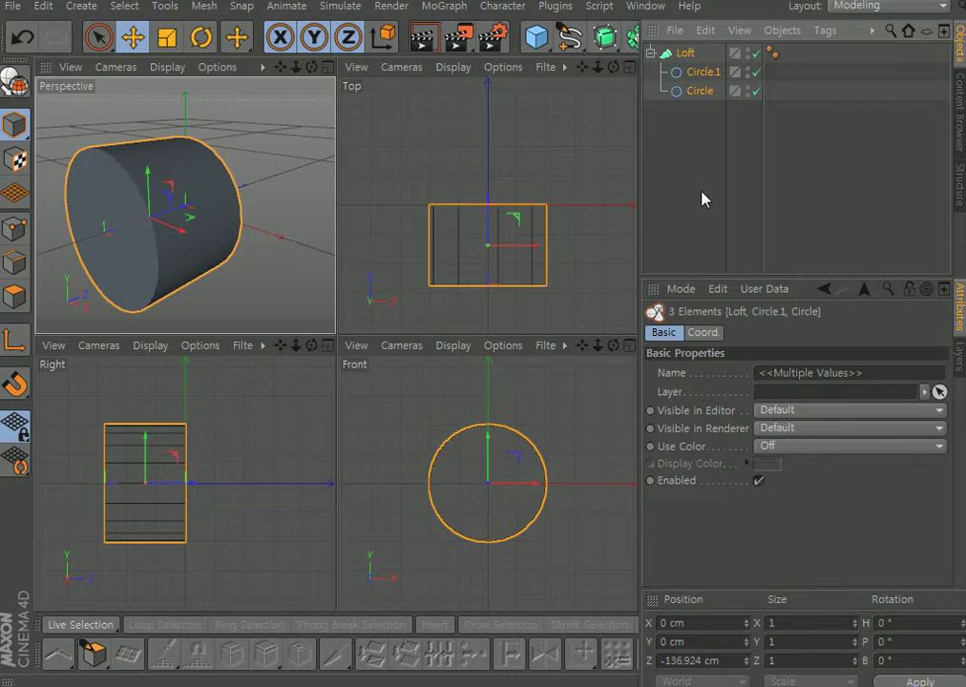
pyautogui.press('Delete')
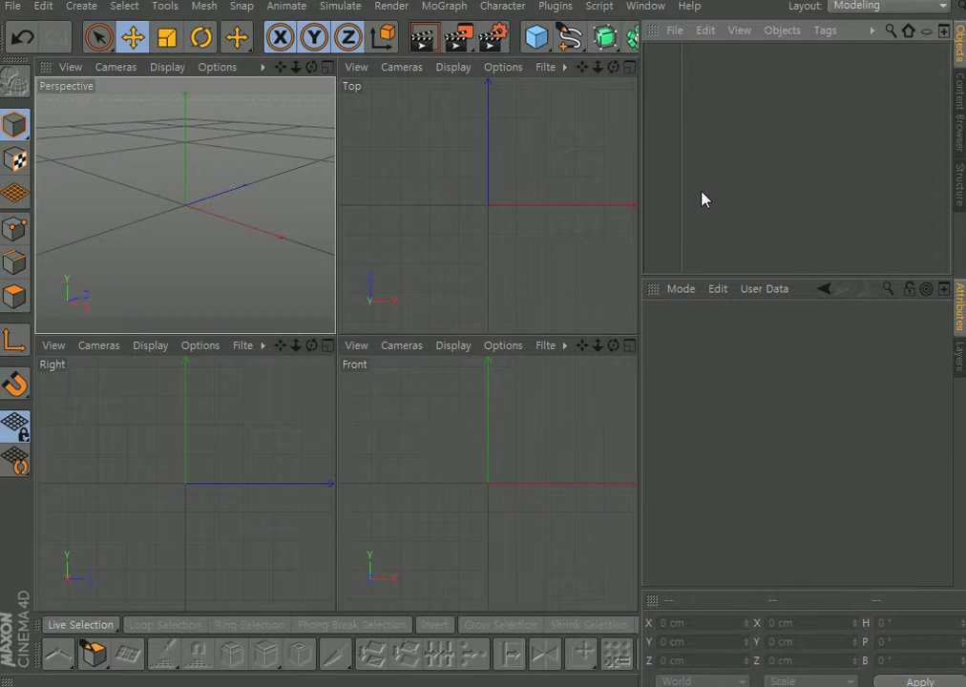
pyautogui.click(569, 36)
pyautogui.click(710, 134)
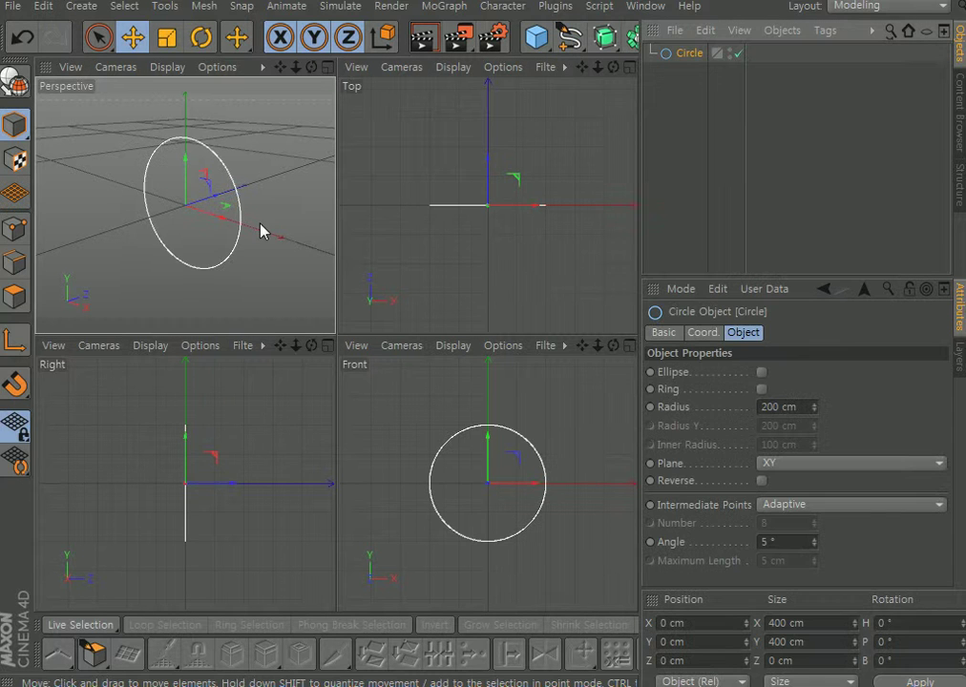
pyautogui.moveTo(218, 202); pyautogui.dragTo(145, 244)
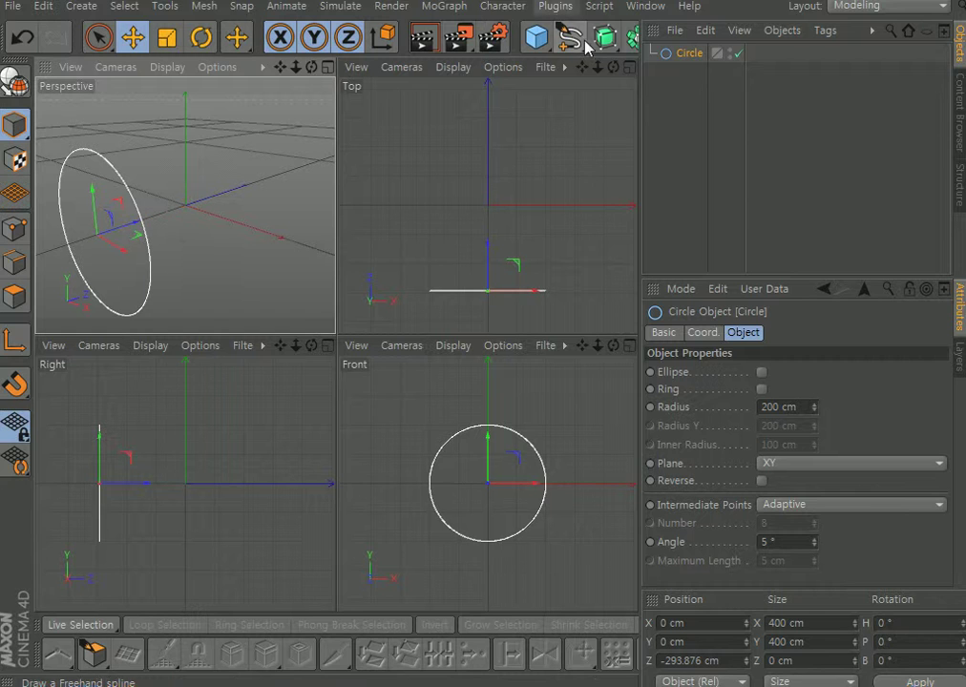
# Add a star spline at the origin with an inner radius of 171 cm and an outer radius of 219 cm
pyautogui.click(569, 39)
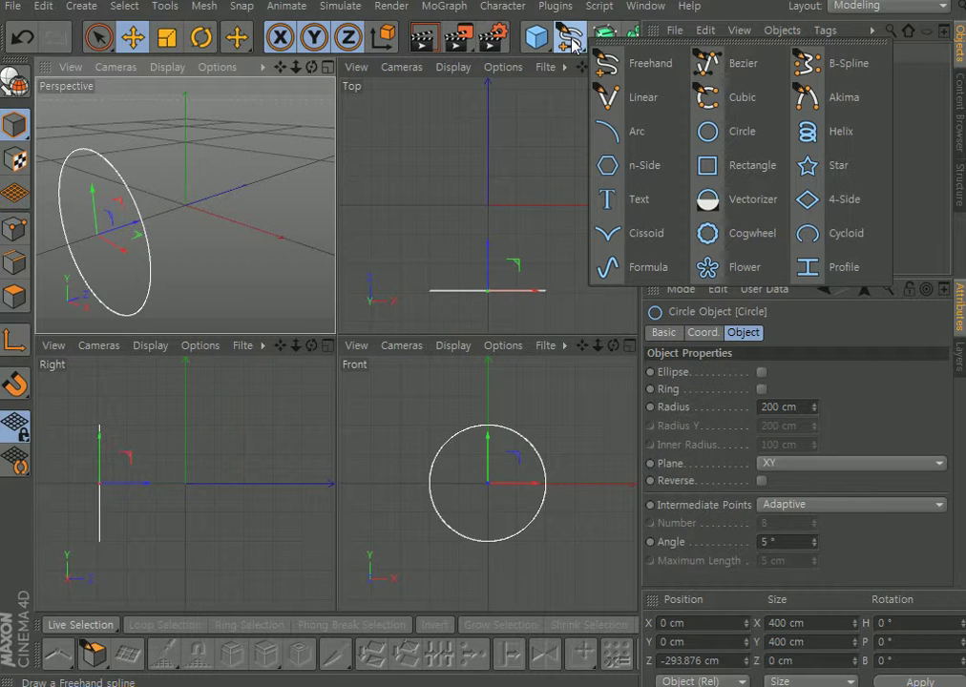
pyautogui.click(808, 167)
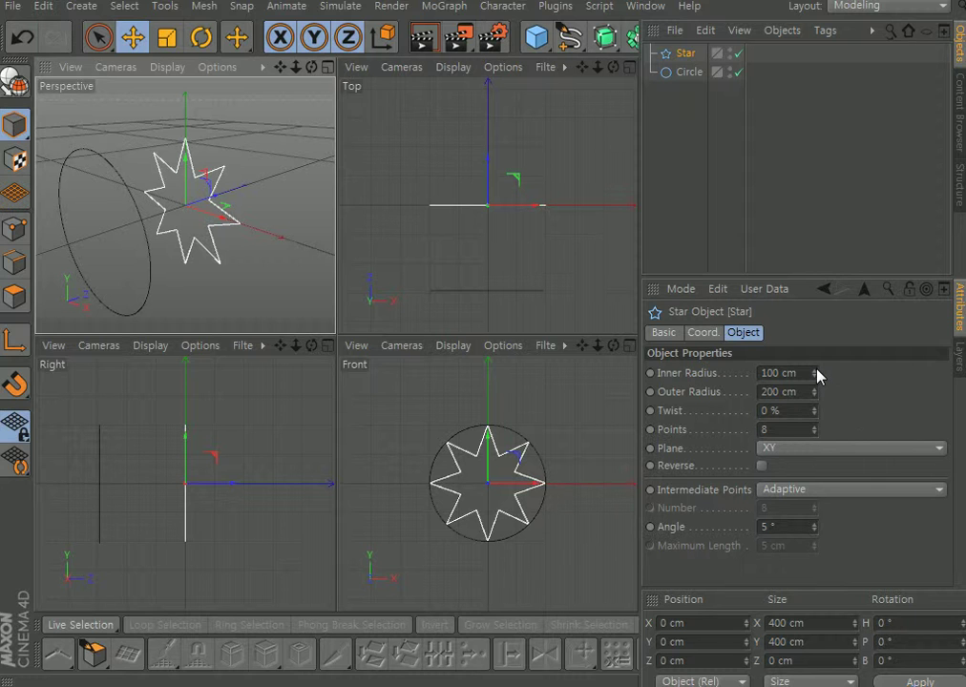
pyautogui.moveTo(814, 373); pyautogui.dragTo(815, 315)
pyautogui.moveTo(814, 392); pyautogui.dragTo(814, 374)
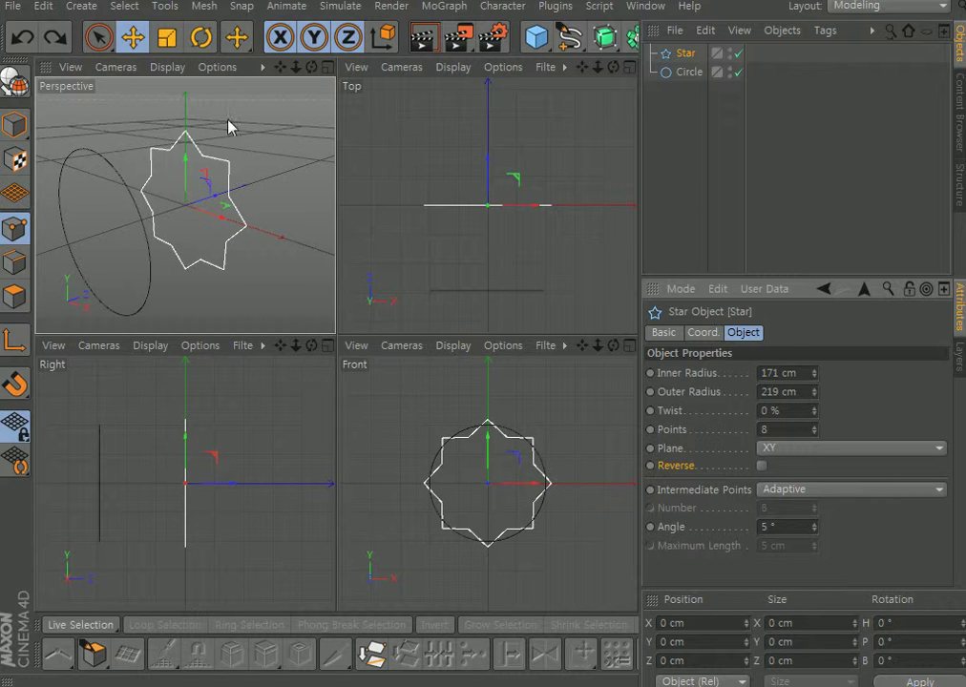
# Make the star spline editable and set its spline type to B-Spline
pyautogui.click(18, 84)
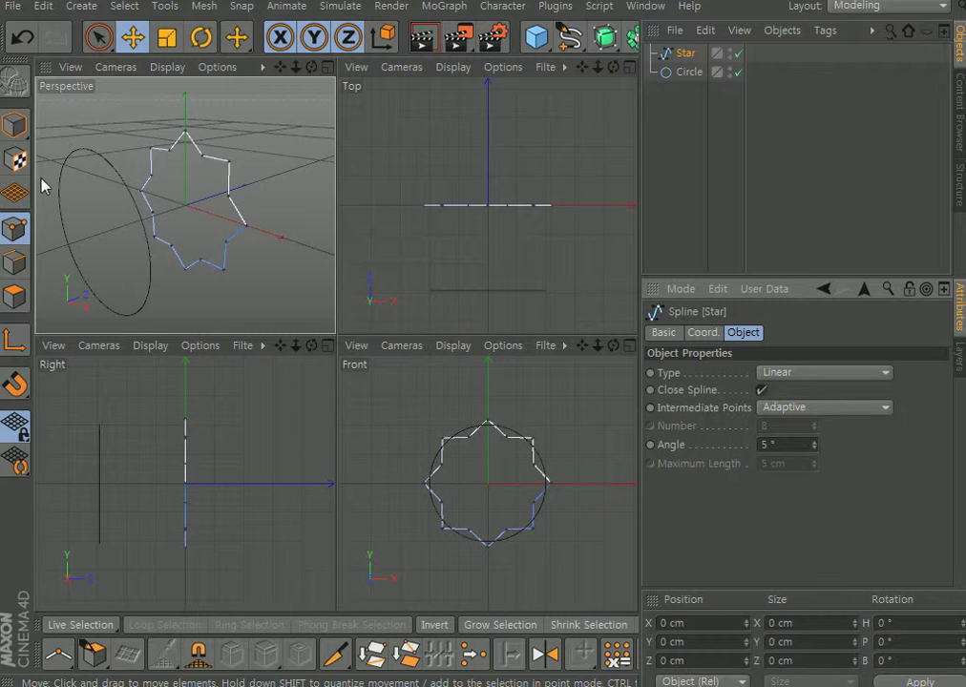
pyautogui.click(16, 230)
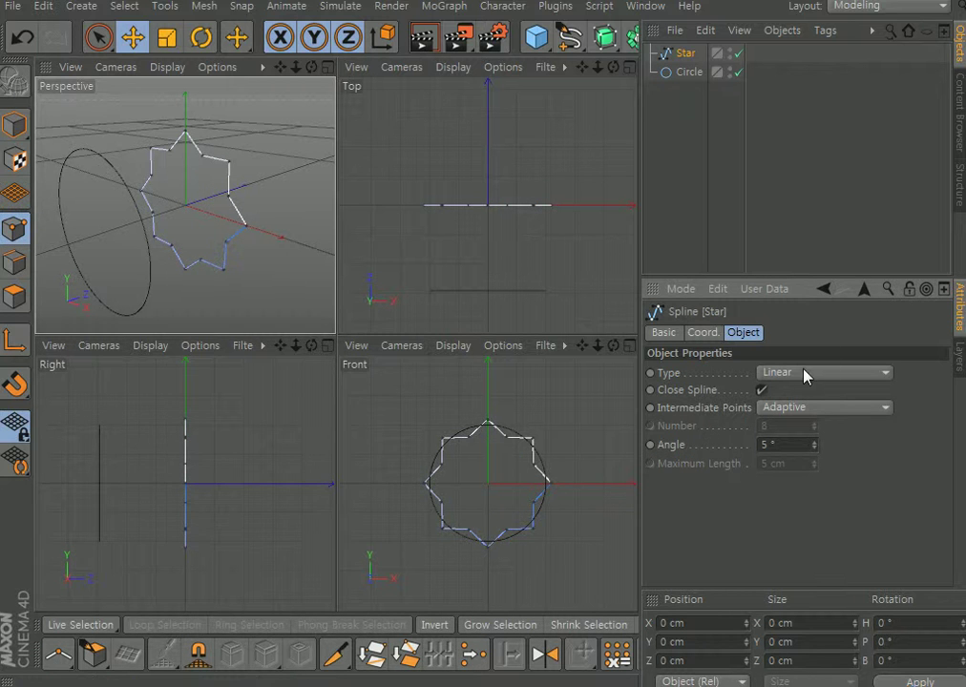
pyautogui.click(806, 373)
pyautogui.click(807, 416)
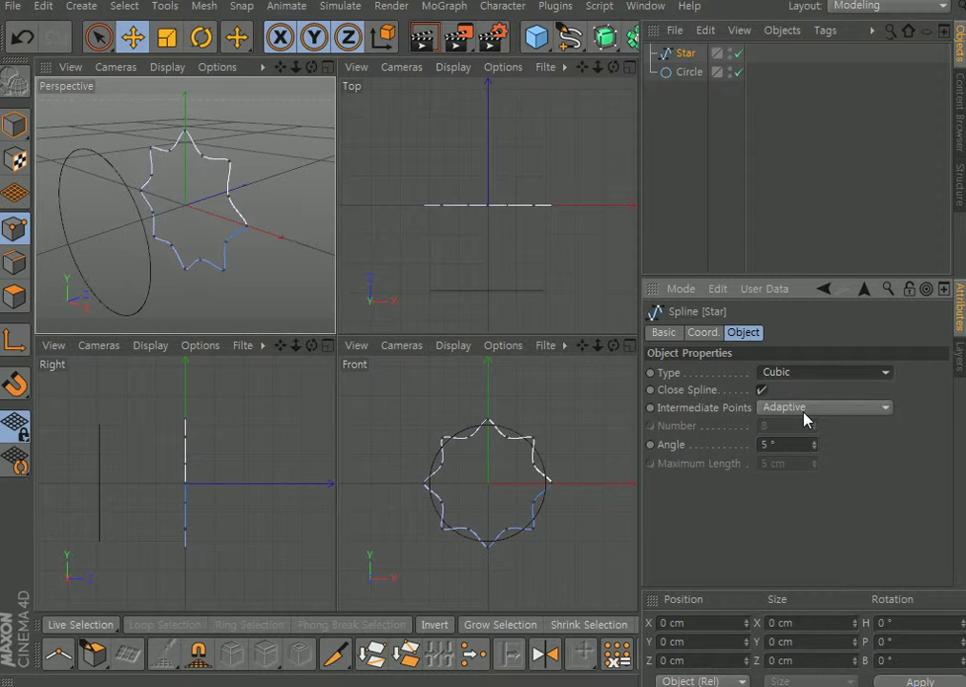
pyautogui.click(806, 373)
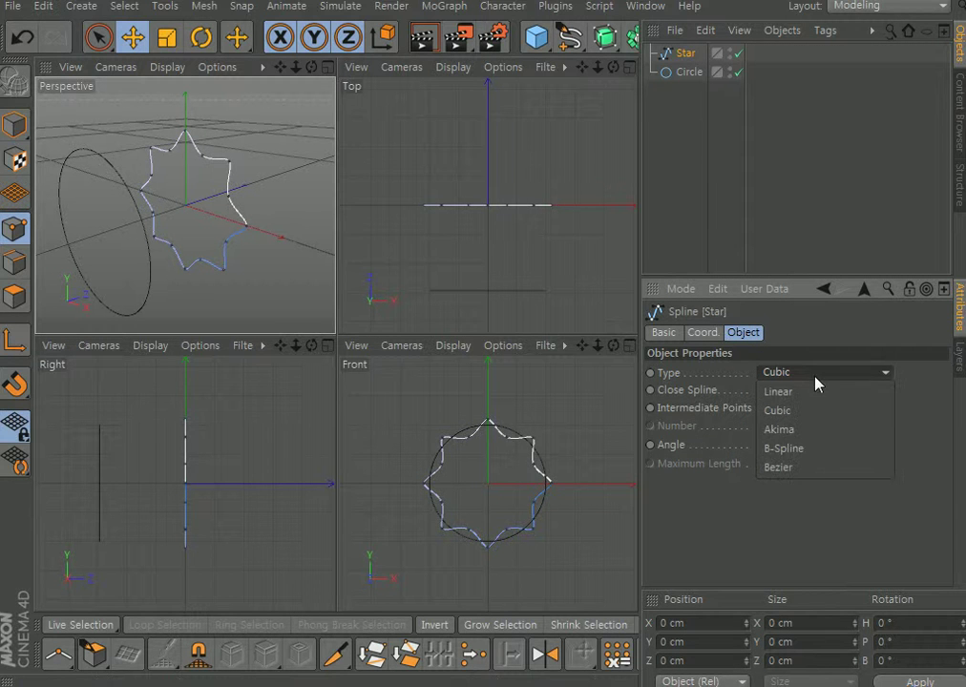
pyautogui.click(825, 452)
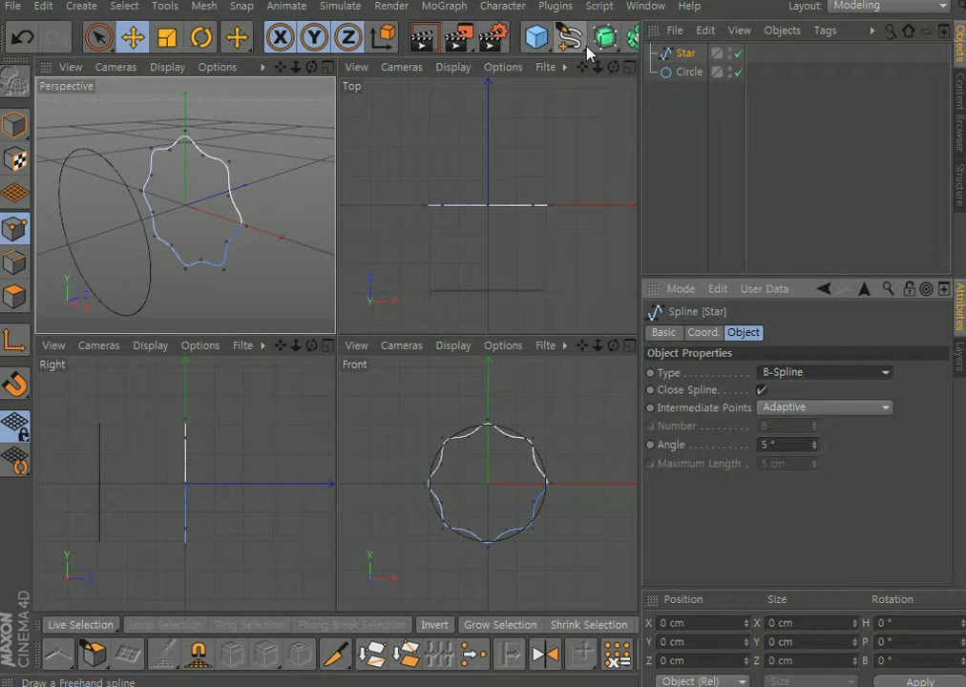
# Add a Loft object and make the star and circle splines its children
pyautogui.moveTo(605, 37); pyautogui.dragTo(603, 75)
pyautogui.click(813, 97)
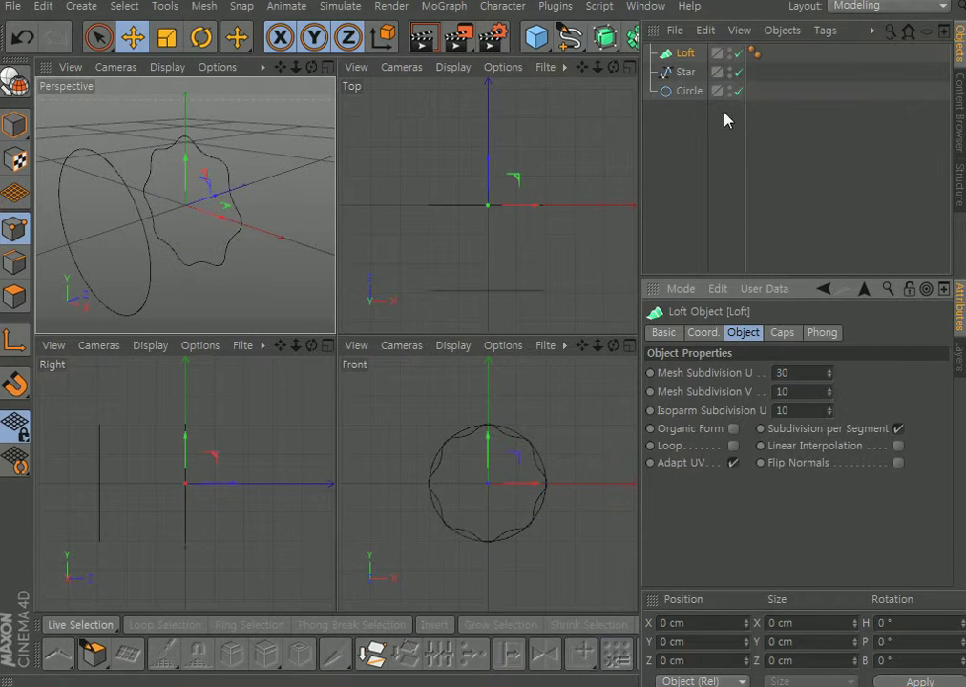
pyautogui.moveTo(688, 76); pyautogui.dragTo(708, 59)
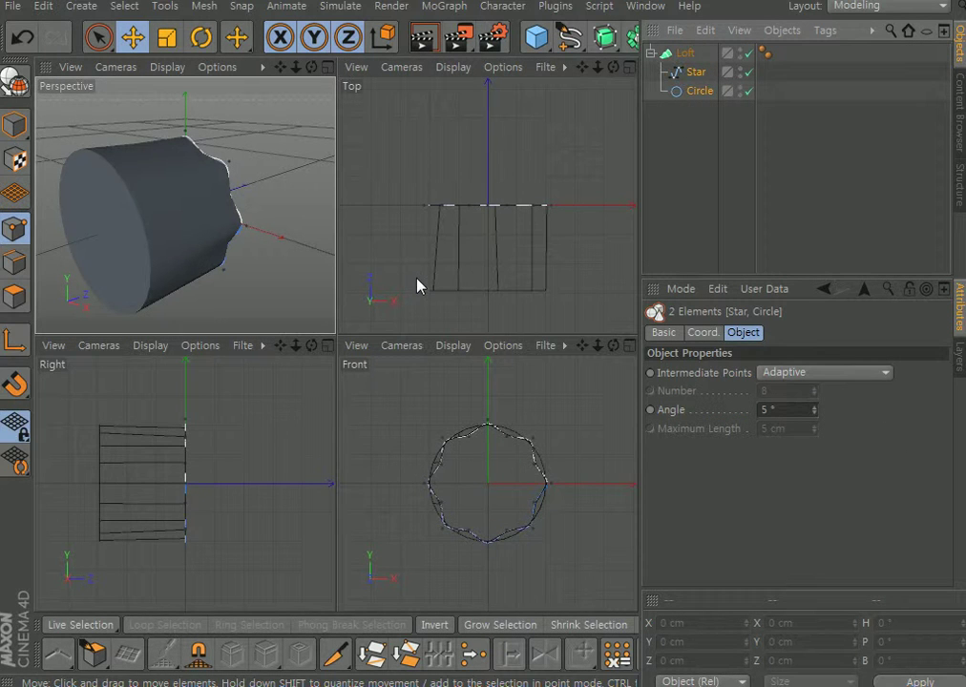
# Duplicate the circle spline and place the copy above the star as the first child of the Loft
pyautogui.click(328, 66)
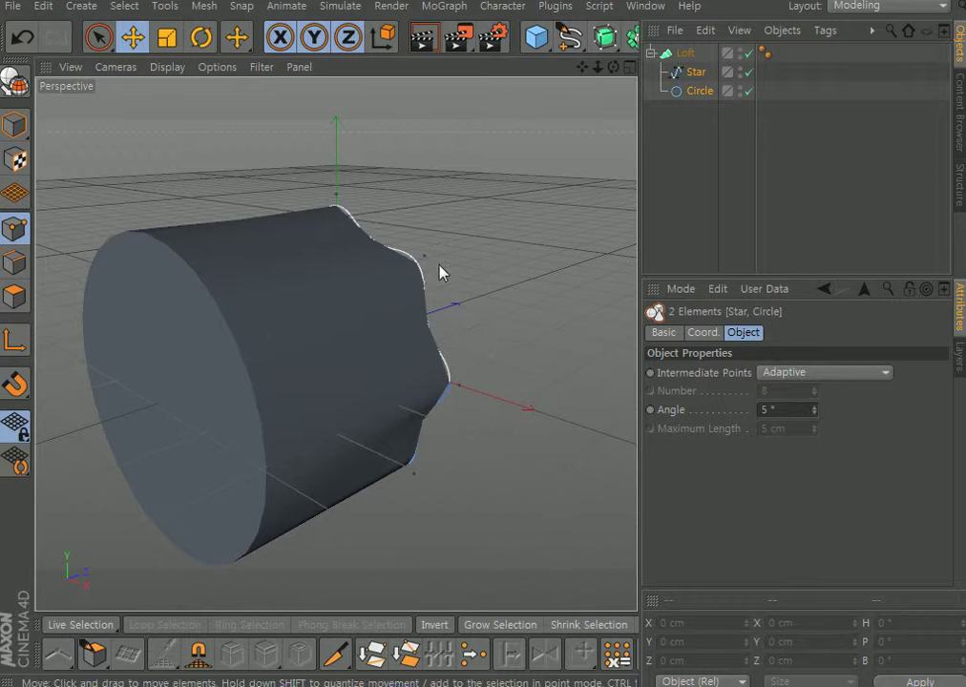
pyautogui.moveTo(614, 66); pyautogui.dragTo(406, 158)
pyautogui.keyDown('alt'); pyautogui.moveTo(336, 344); pyautogui.dragTo(336, 344); pyautogui.keyUp('alt')
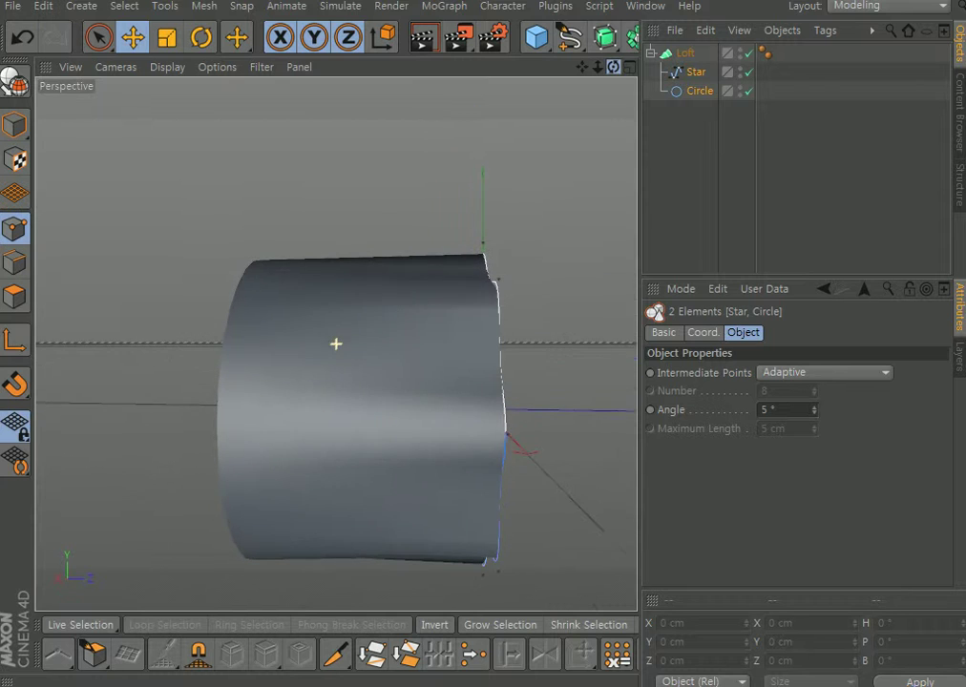
pyautogui.click(700, 93)
pyautogui.keyDown('ctrl'); pyautogui.moveTo(700, 96); pyautogui.dragTo(720, 53); pyautogui.keyUp('ctrl')
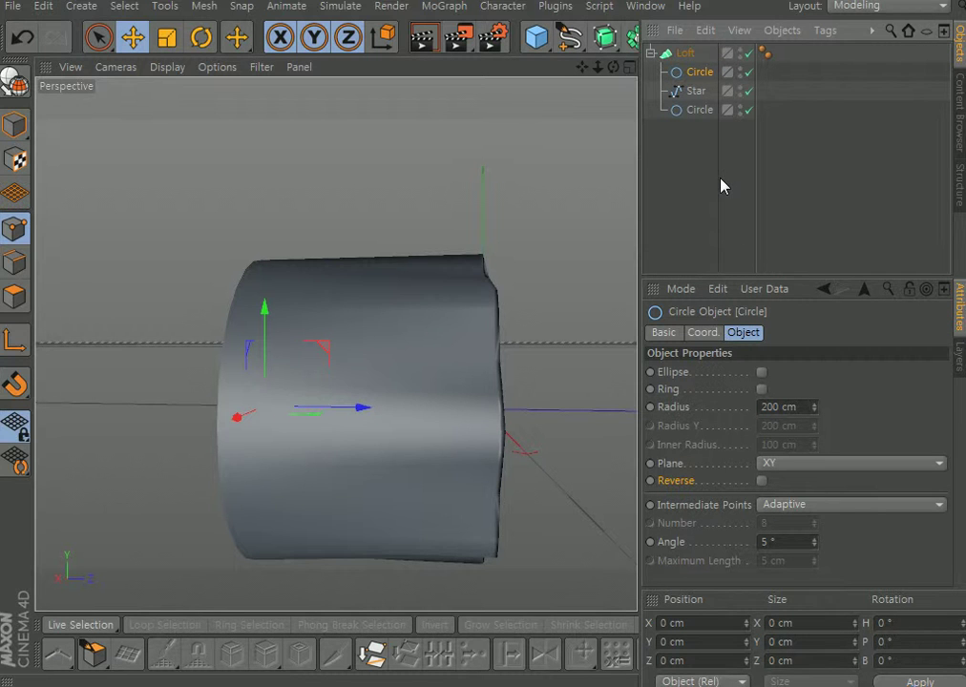
pyautogui.click(629, 67)
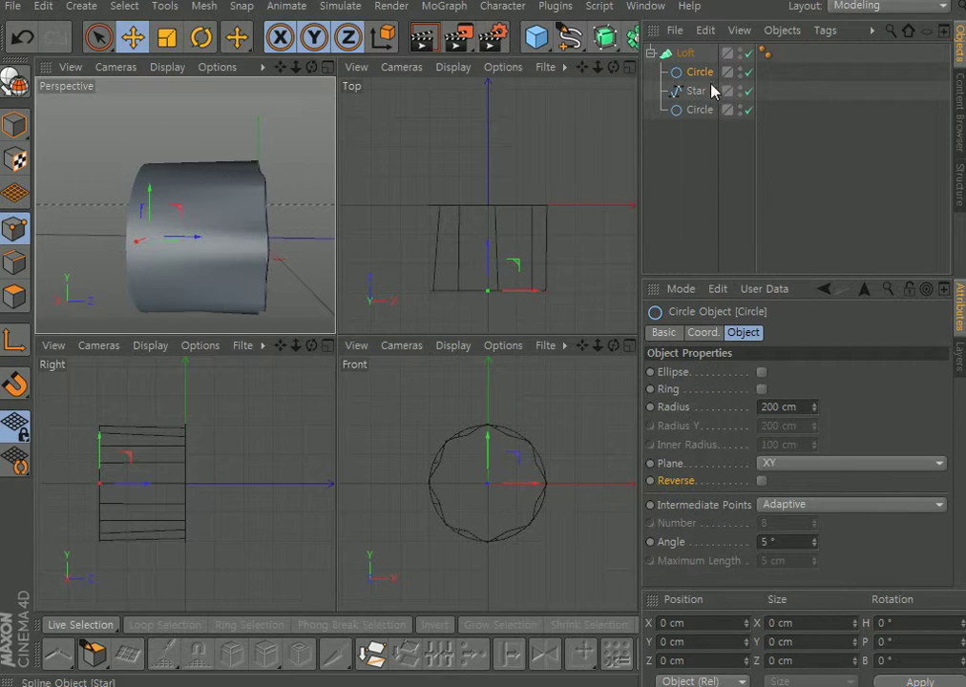
# Move the copied circle along Z past the star so the loft runs from circle through star to circle
pyautogui.click(697, 90)
pyautogui.click(699, 110)
pyautogui.click(694, 73)
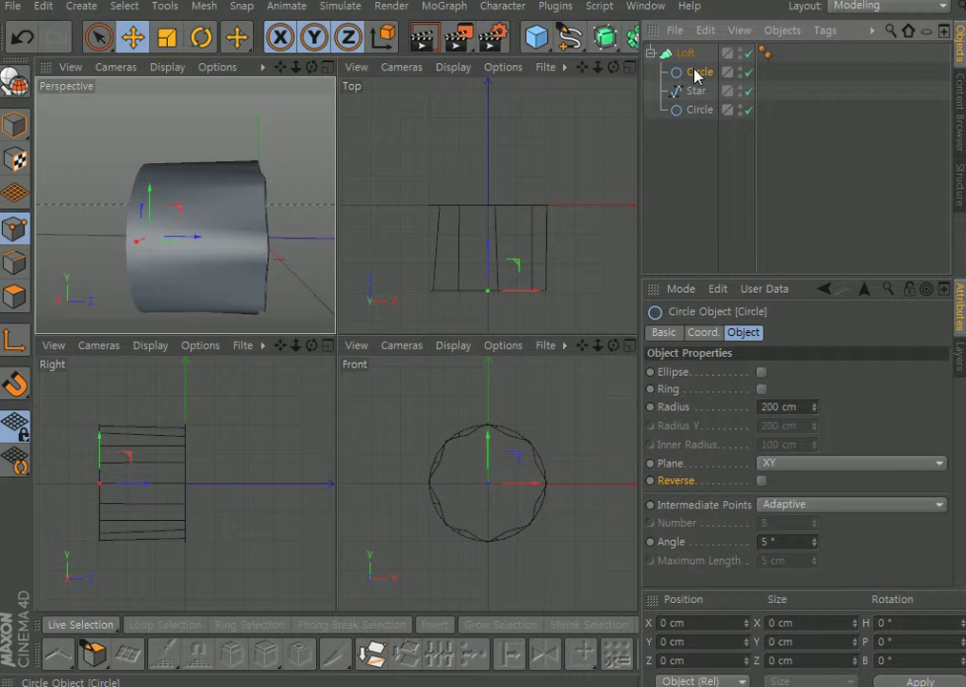
pyautogui.click(693, 87)
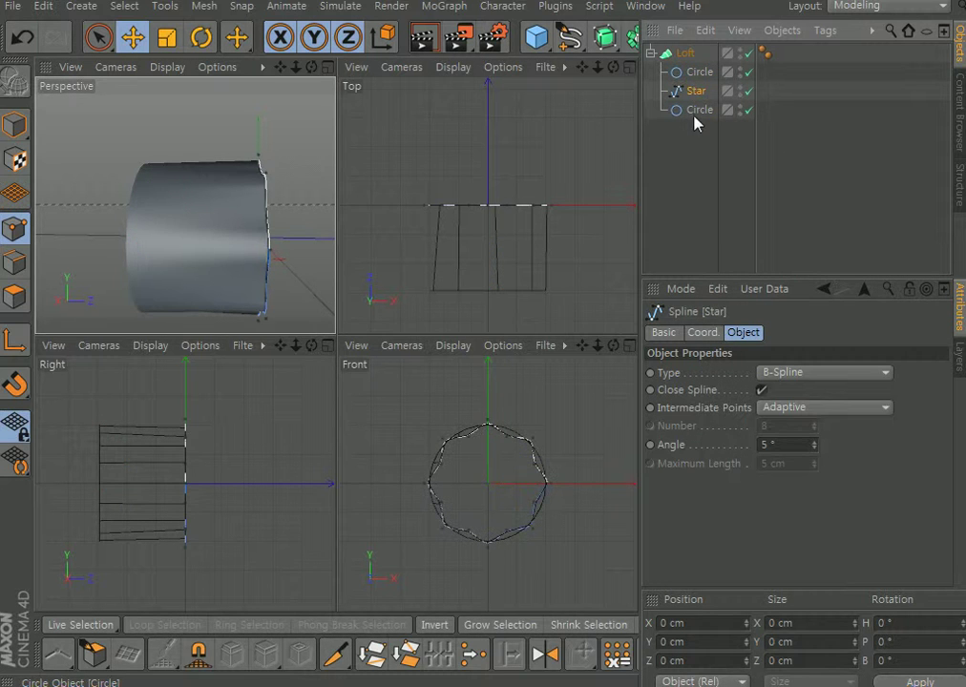
pyautogui.click(697, 110)
pyautogui.click(698, 73)
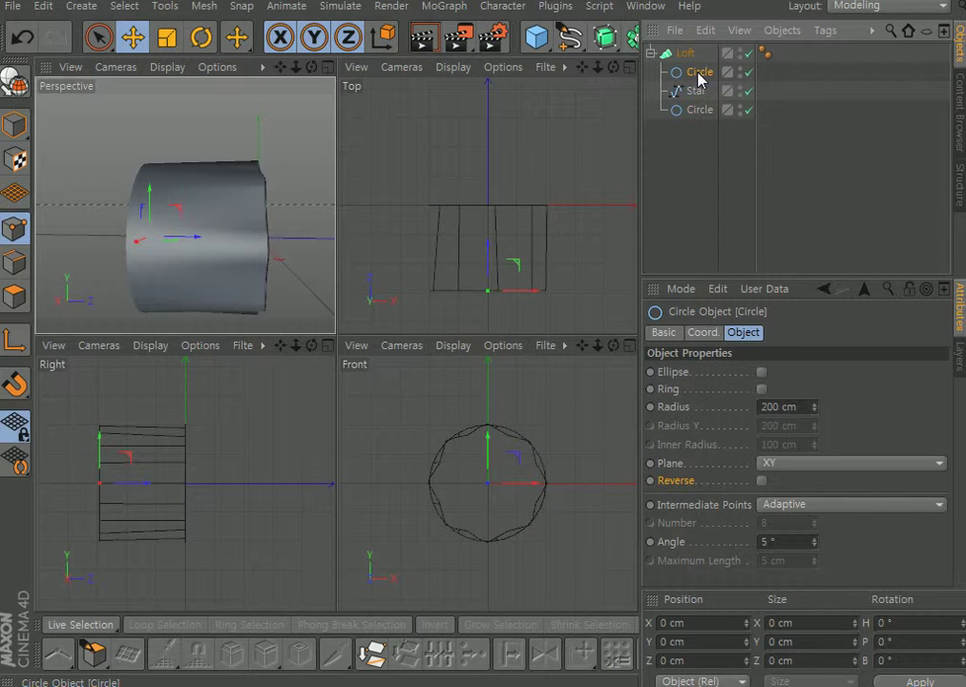
pyautogui.click(697, 90)
pyautogui.click(699, 72)
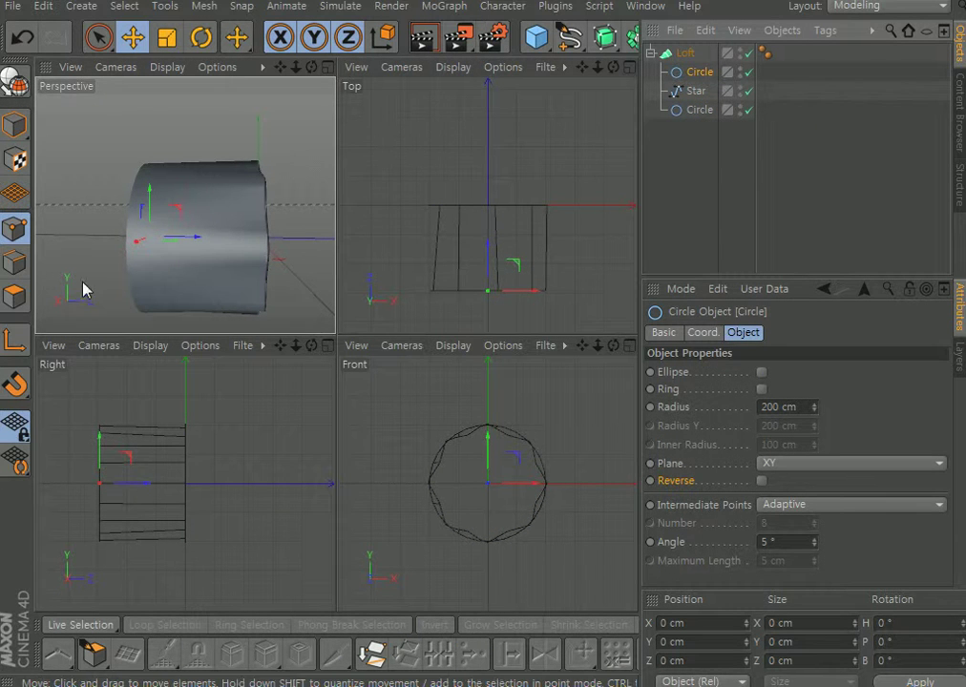
pyautogui.moveTo(199, 242); pyautogui.dragTo(422, 263)
pyautogui.moveTo(281, 69); pyautogui.dragTo(401, 126)
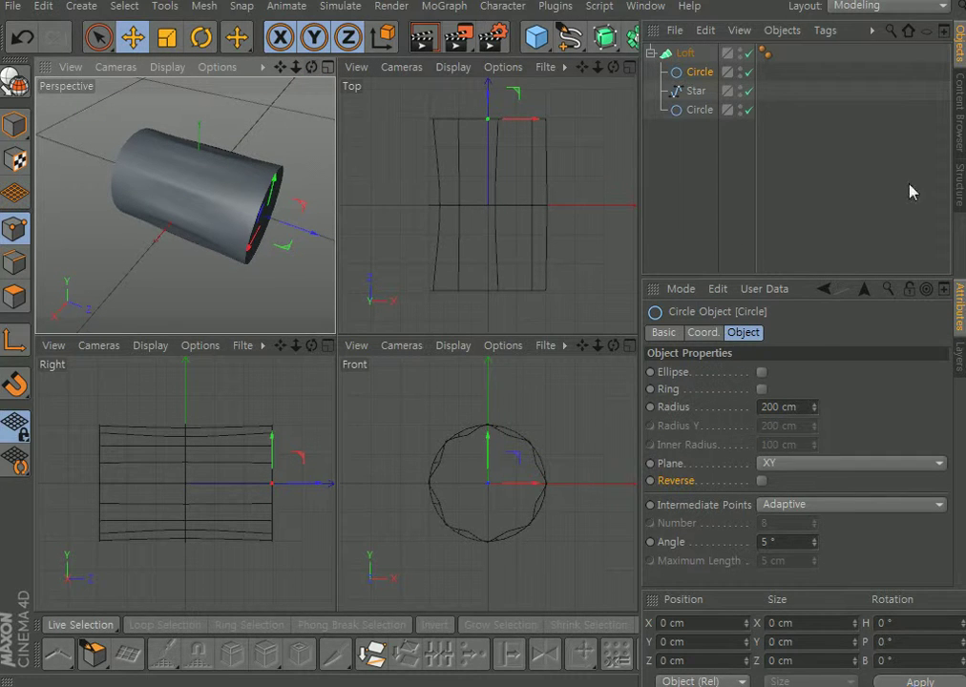
# Delete the loft with all its splines and add a new circle spline at the origin
pyautogui.moveTo(739, 138); pyautogui.dragTo(671, 59)
pyautogui.press('Delete')
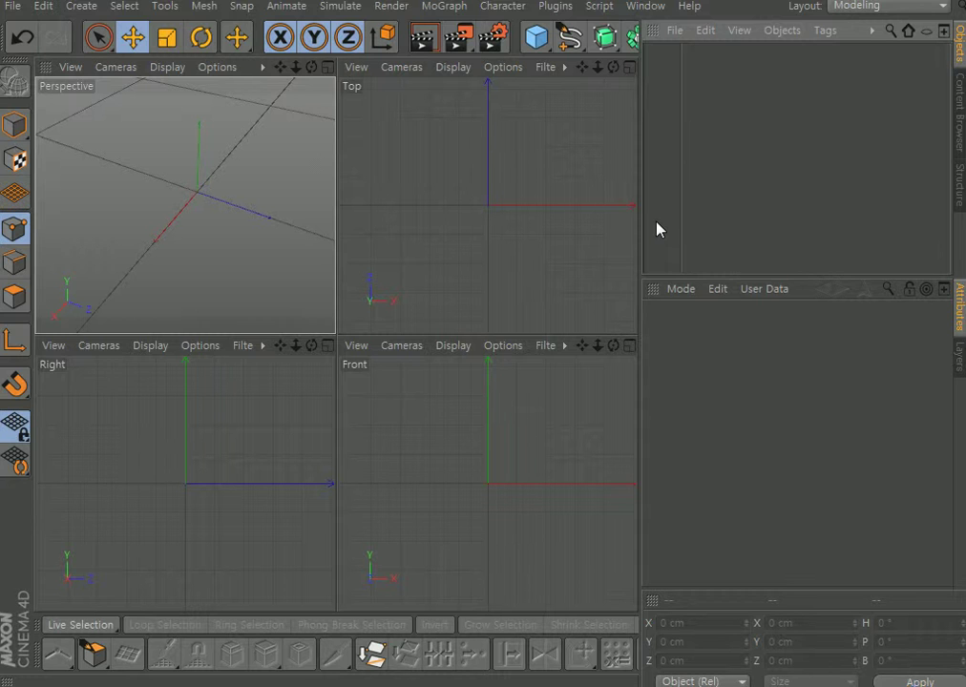
pyautogui.click(569, 38)
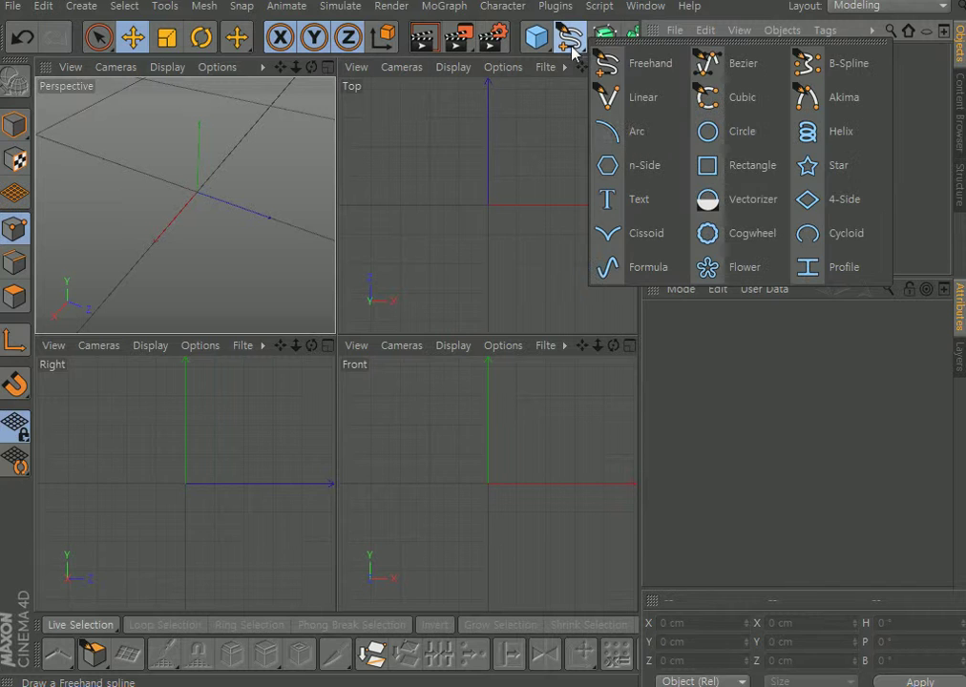
pyautogui.click(711, 133)
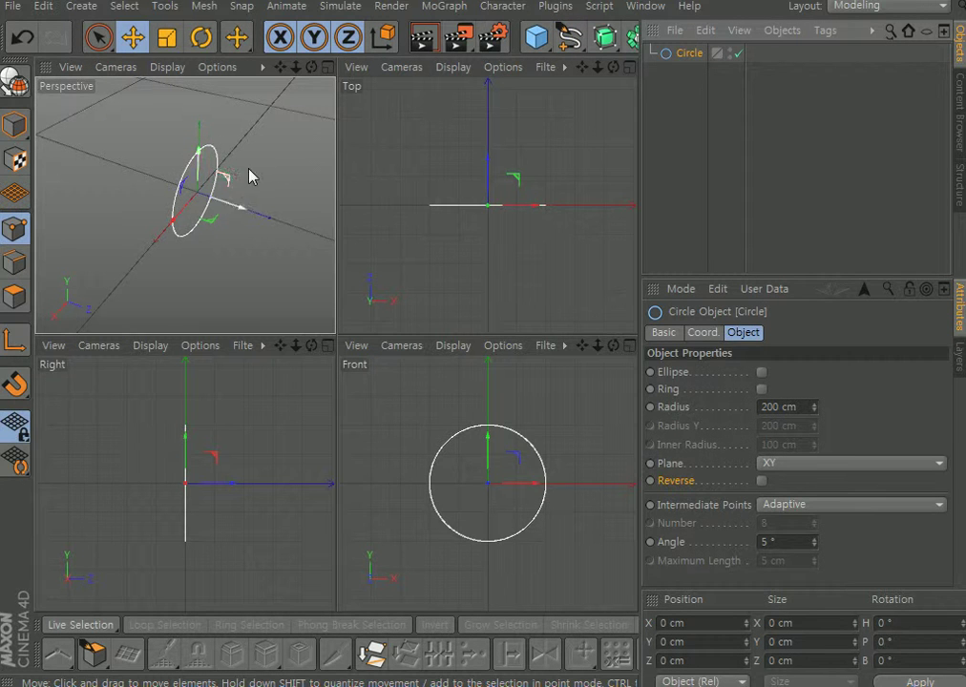
pyautogui.moveTo(311, 67); pyautogui.dragTo(329, 181)
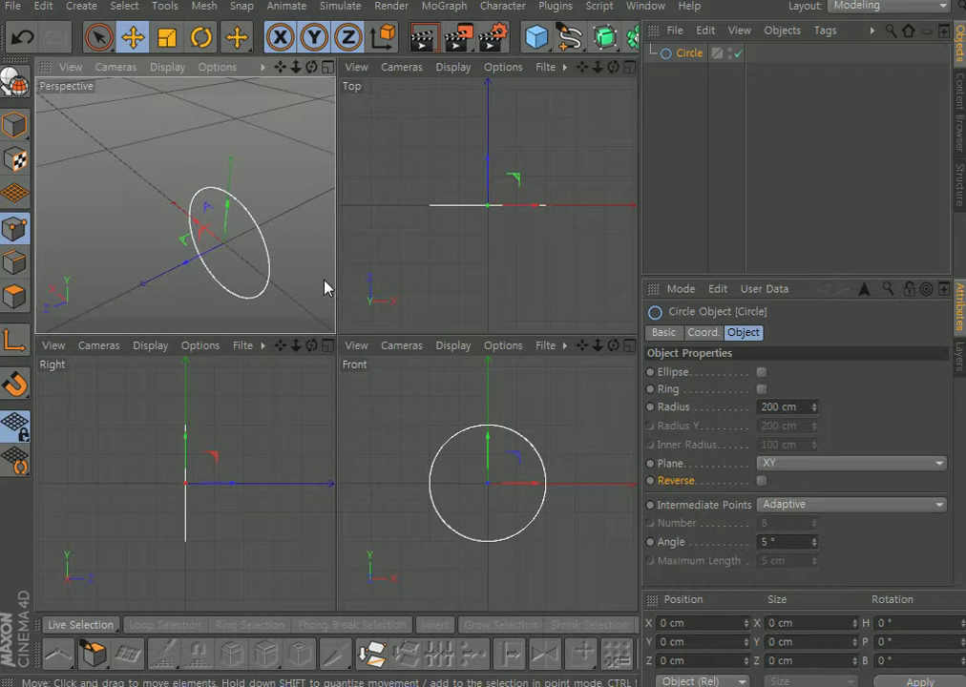
pyautogui.moveTo(280, 68); pyautogui.dragTo(202, 195)
pyautogui.moveTo(296, 67); pyautogui.dragTo(220, 214)
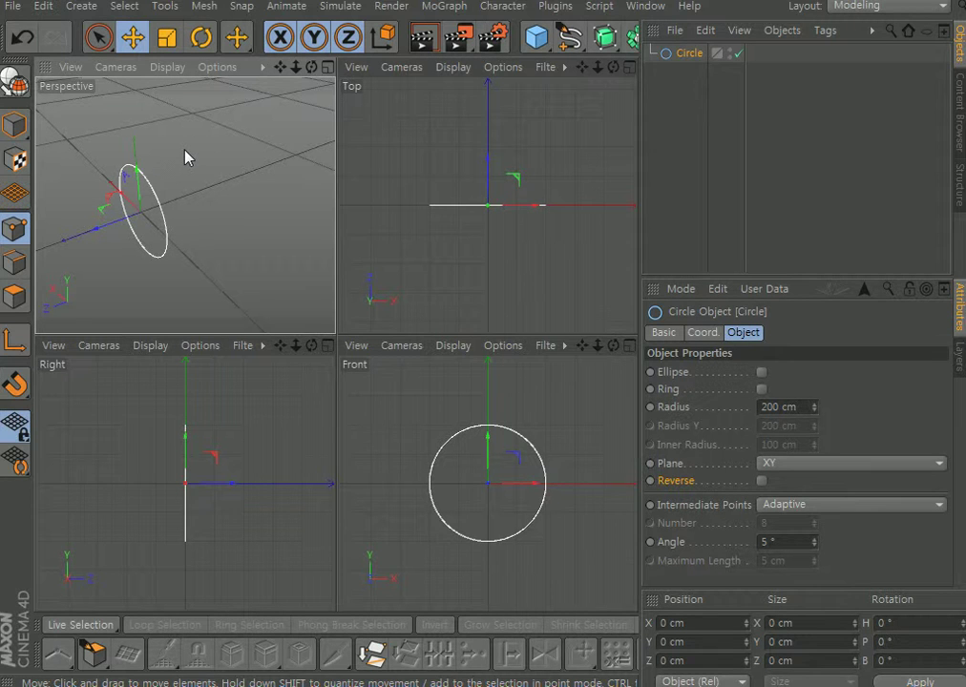
# Add a star spline with 16 points, an inner radius of 186 cm and an outer radius of 208 cm
pyautogui.click(577, 38)
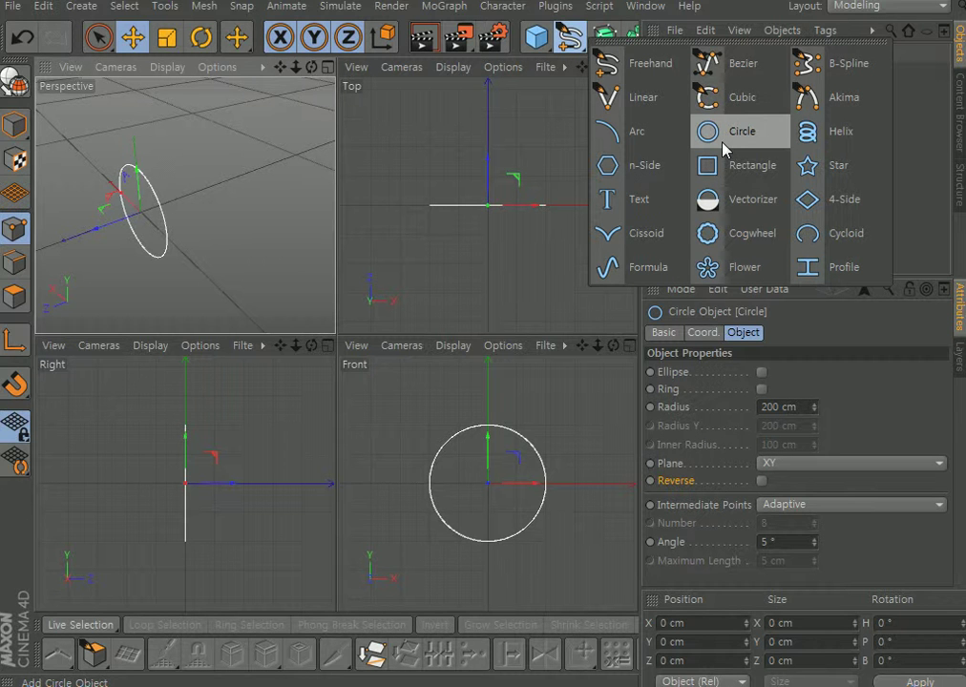
pyautogui.click(830, 165)
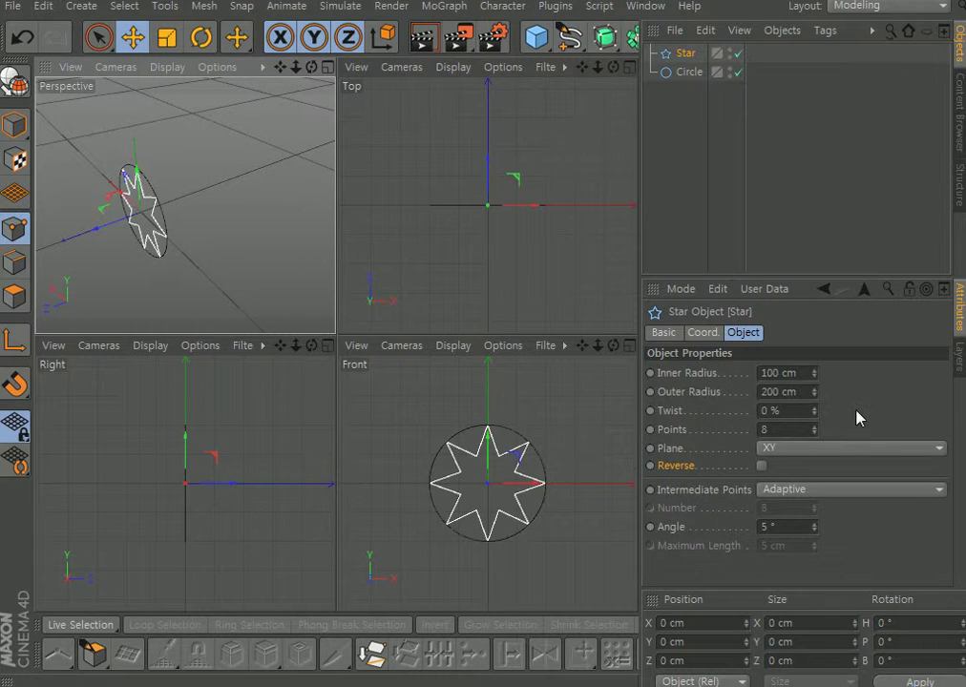
pyautogui.click(815, 428)
pyautogui.click(816, 427)
pyautogui.click(816, 428)
pyautogui.click(816, 427)
pyautogui.click(816, 428)
pyautogui.click(816, 427)
pyautogui.click(816, 427)
pyautogui.click(816, 428)
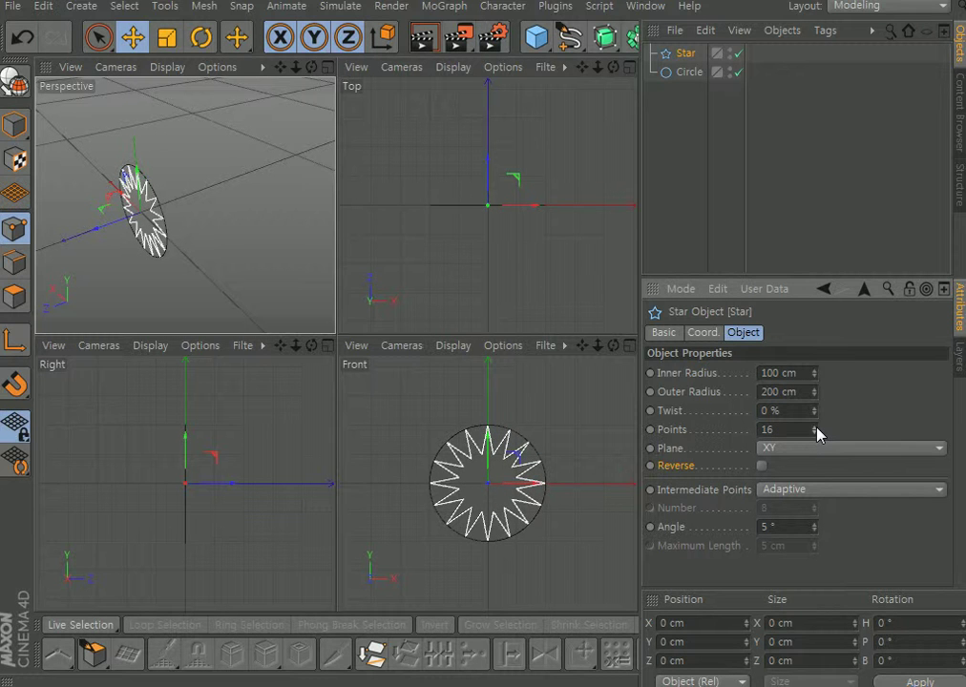
pyautogui.moveTo(814, 372); pyautogui.dragTo(888, 356)
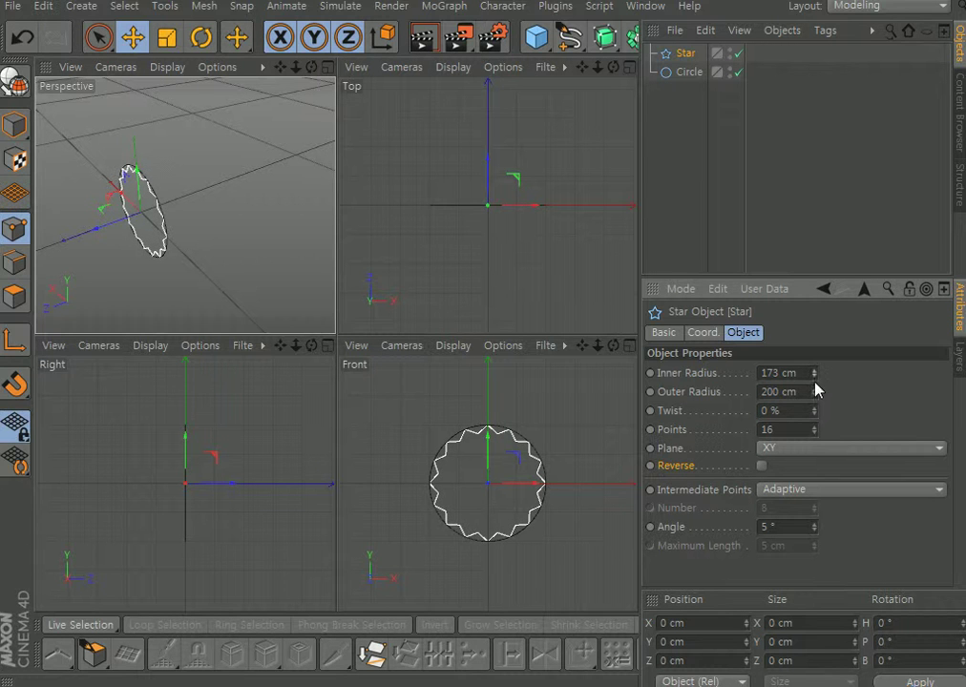
pyautogui.moveTo(816, 396)
pyautogui.mouseDown()
pyautogui.moveTo(817, 372)
pyautogui.moveTo(843, 368)
pyautogui.moveTo(814, 374)
pyautogui.moveTo(816, 407)
pyautogui.mouseUp()
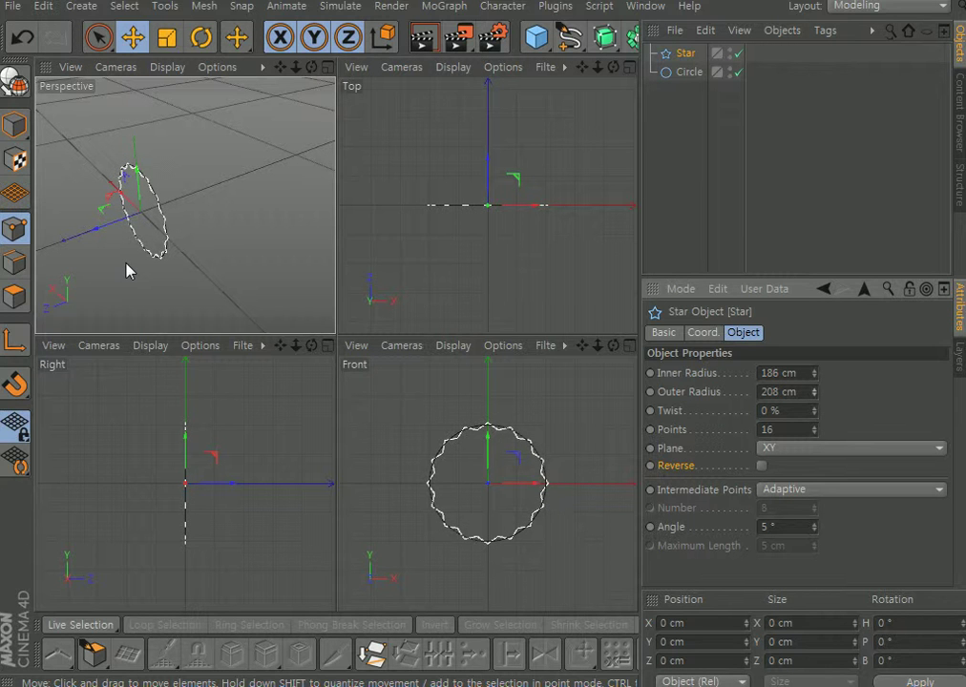
# Convert the 16-point star into an editable spline and set its type to B-Spline
pyautogui.click(14, 81)
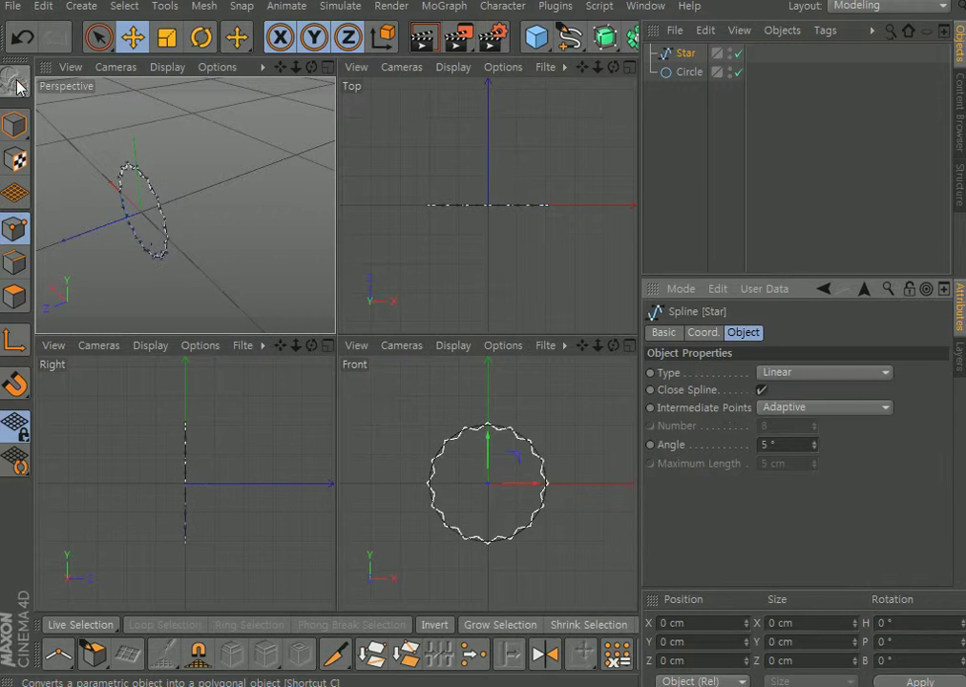
pyautogui.click(870, 371)
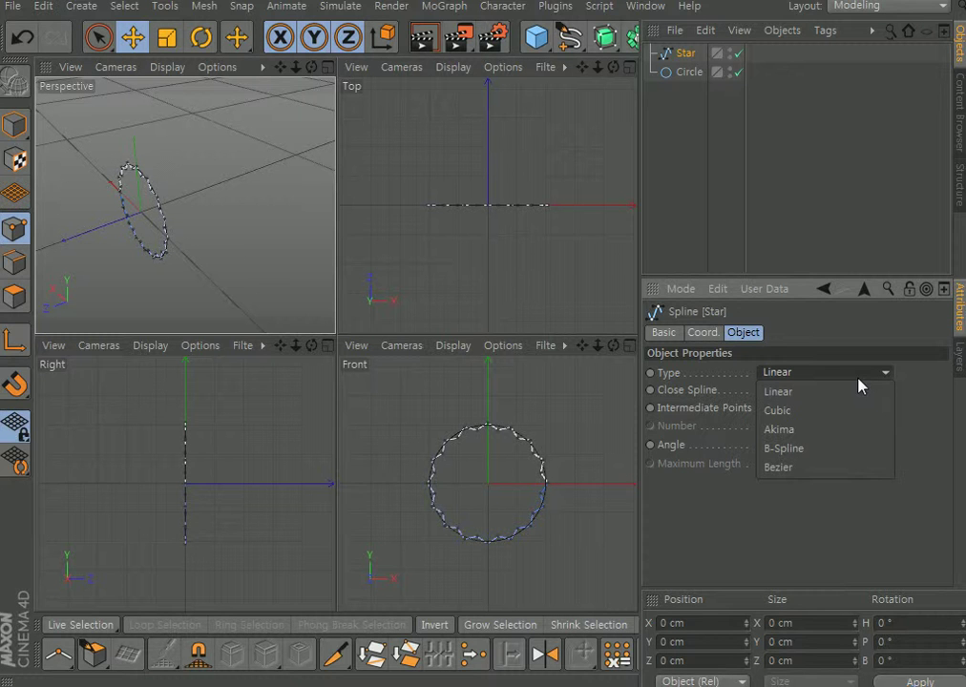
pyautogui.click(850, 448)
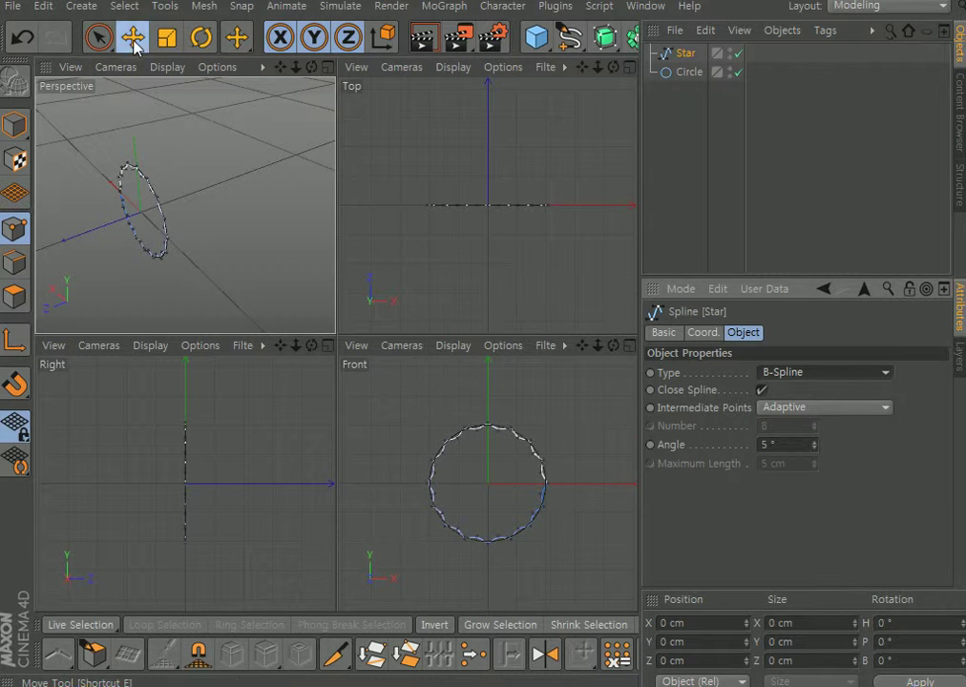
# Move the whole star spline along Z to about -234 cm, away from the circle
pyautogui.press('e')
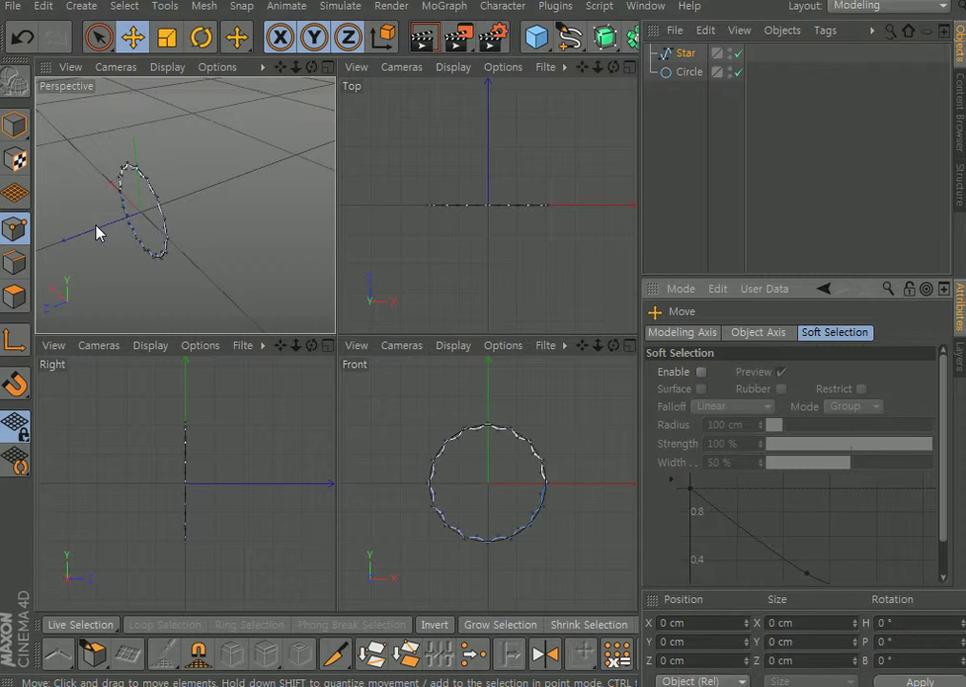
pyautogui.click(14, 124)
pyautogui.moveTo(98, 230); pyautogui.dragTo(158, 235)
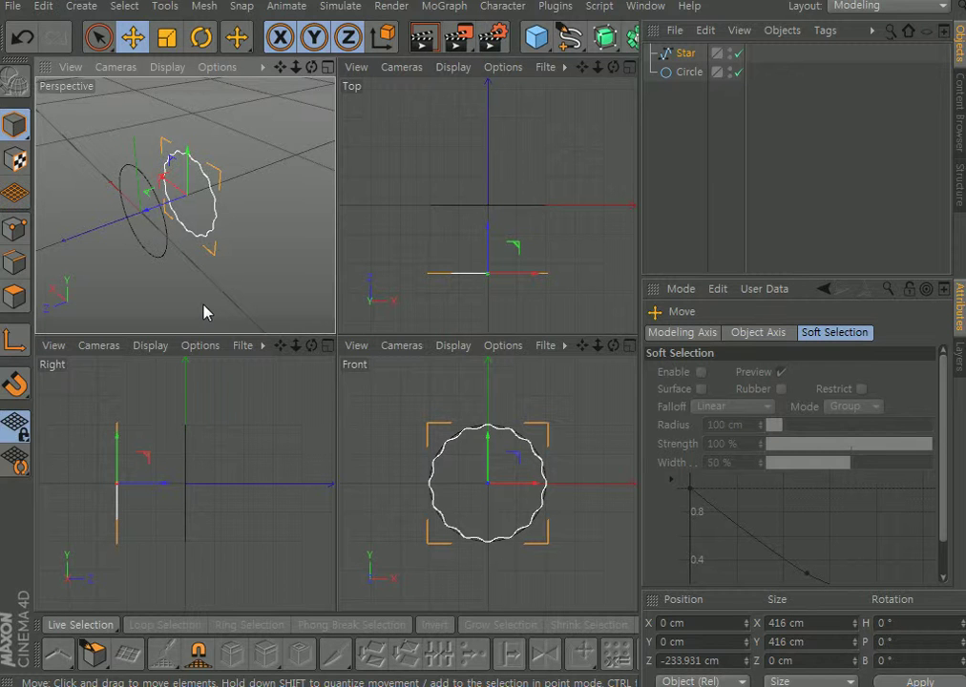
# Place the star just behind the circle and a copy of it at about -266 cm along Z
pyautogui.click(164, 252)
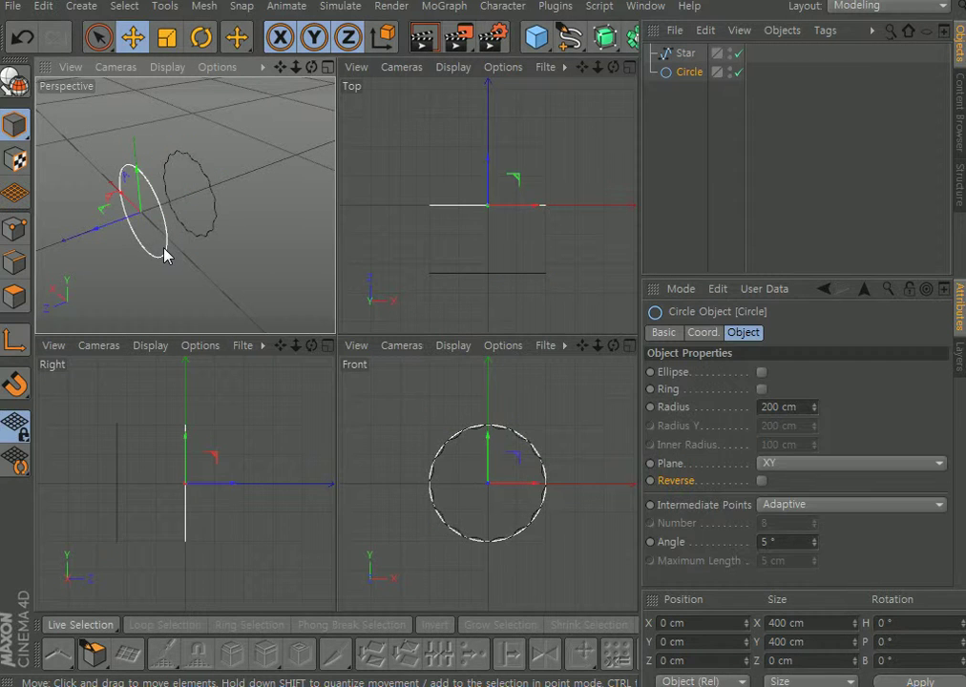
pyautogui.click(206, 240)
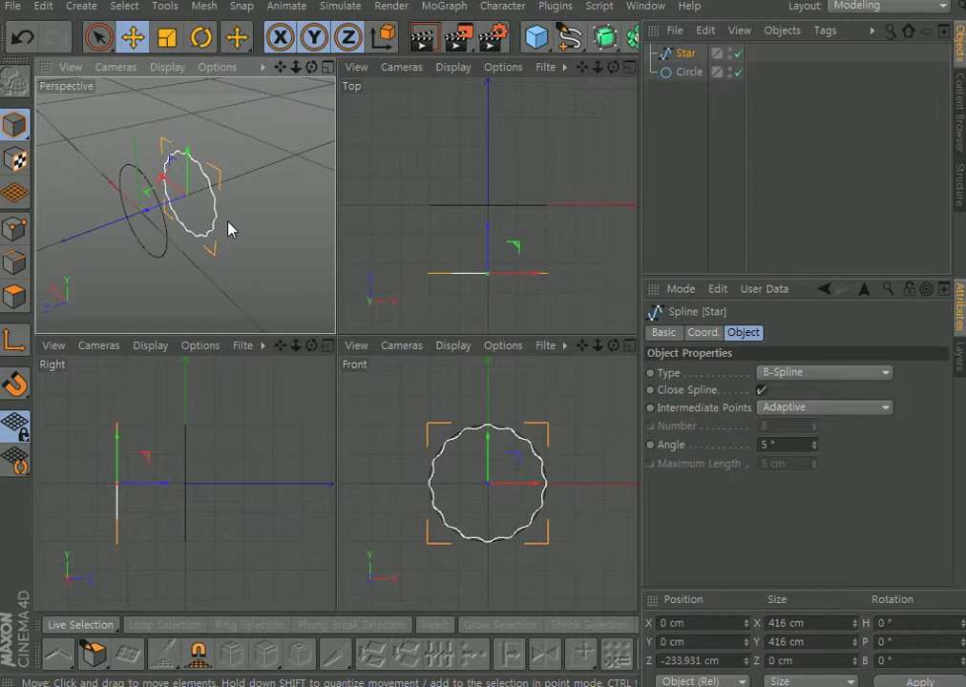
pyautogui.moveTo(175, 204); pyautogui.dragTo(216, 248)
pyautogui.hotkey('ctrl', 'z')
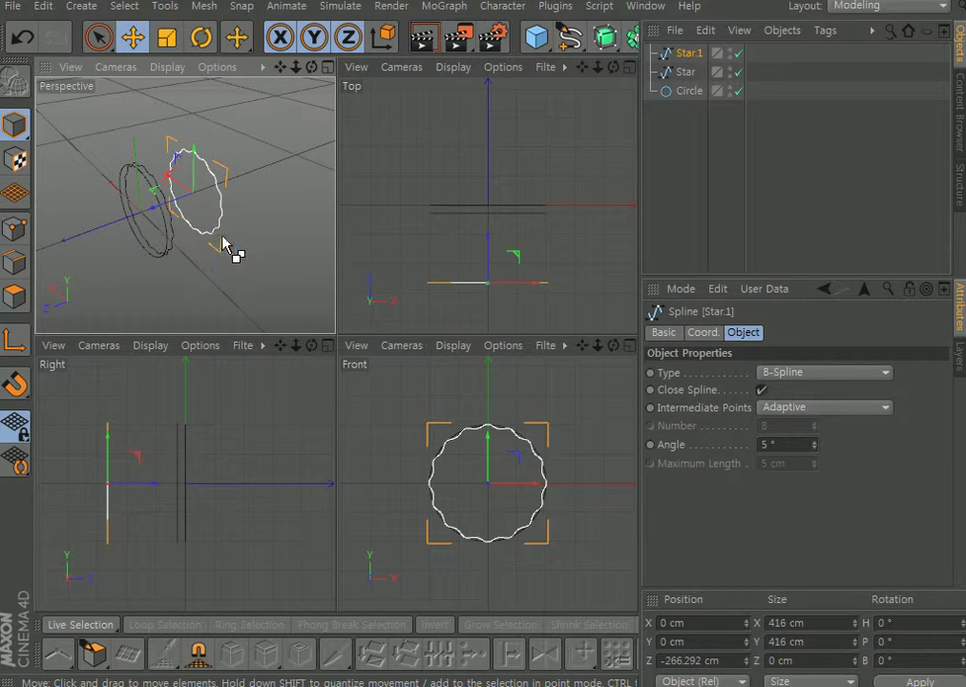
pyautogui.click(143, 264)
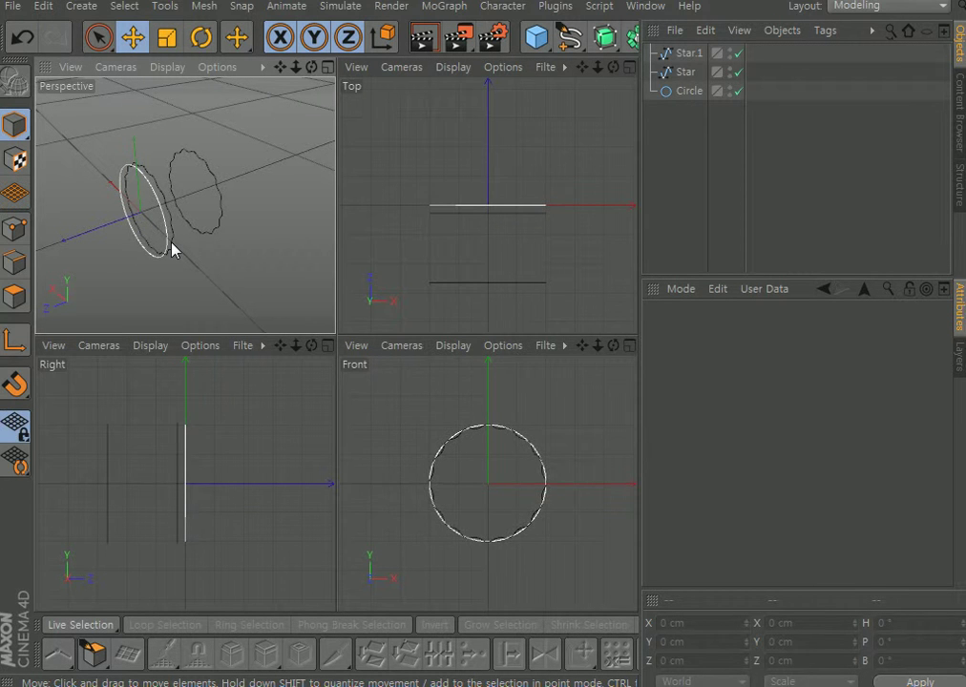
pyautogui.click(172, 250)
pyautogui.click(220, 216)
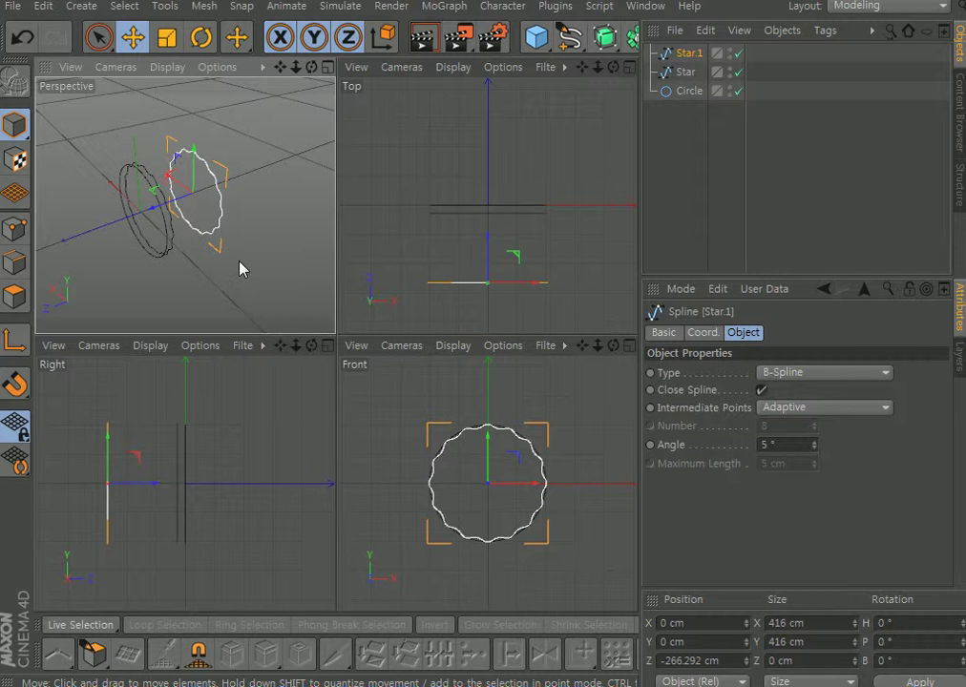
pyautogui.click(239, 293)
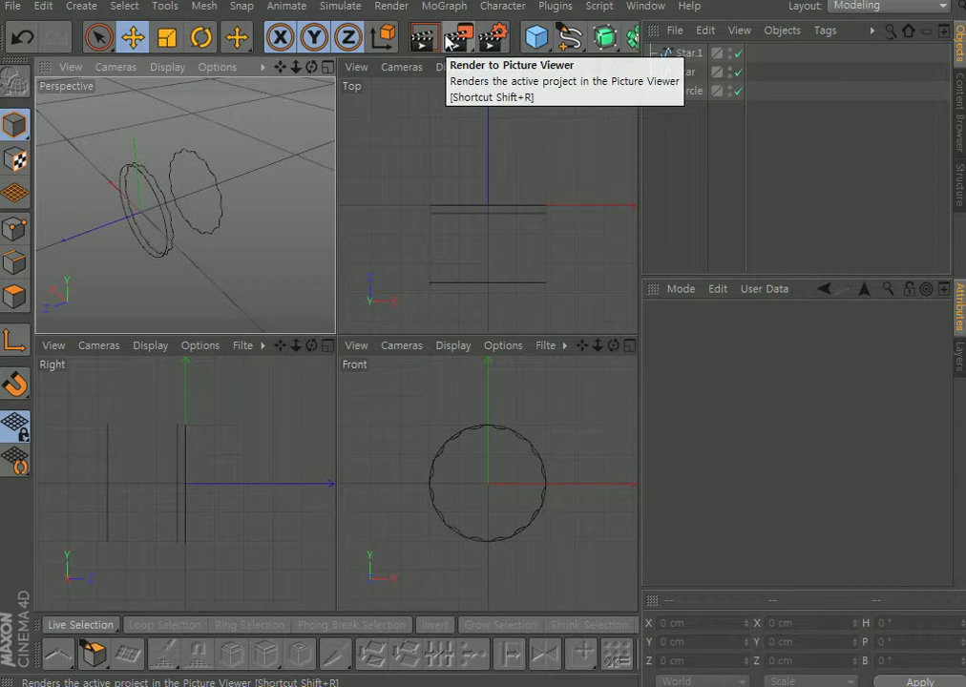
# Add a Loft object and make both star splines and the circle its children
pyautogui.moveTo(601, 38); pyautogui.dragTo(818, 98)
pyautogui.moveTo(711, 151); pyautogui.dragTo(711, 57)
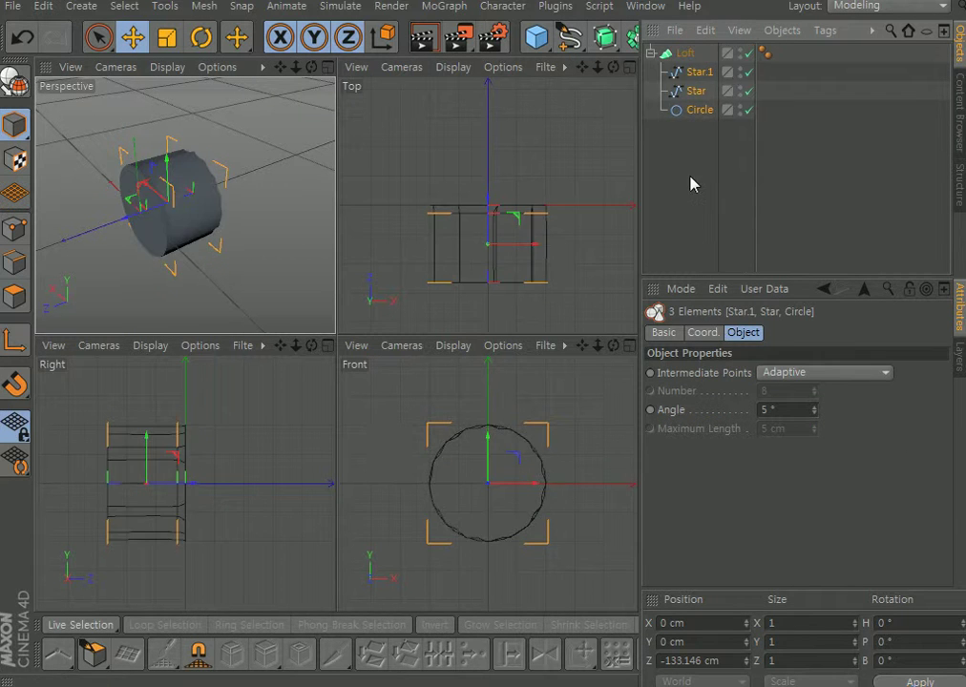
pyautogui.click(328, 67)
pyautogui.moveTo(613, 67); pyautogui.dragTo(572, 96)
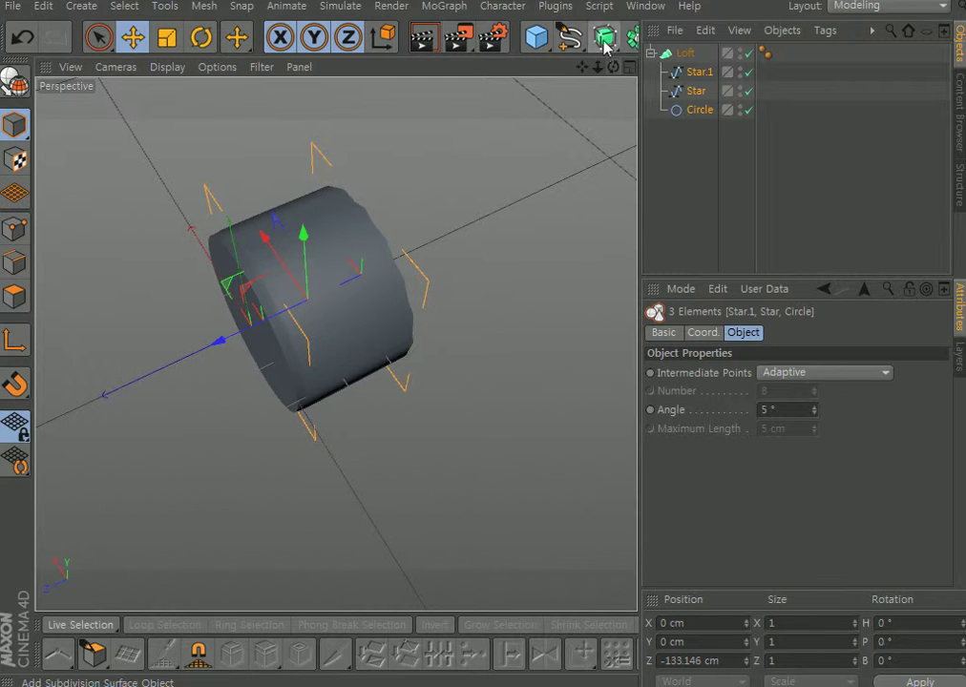
# Disable the Loft generator so only its spline profiles are displayed, and clear the selection
pyautogui.click(629, 68)
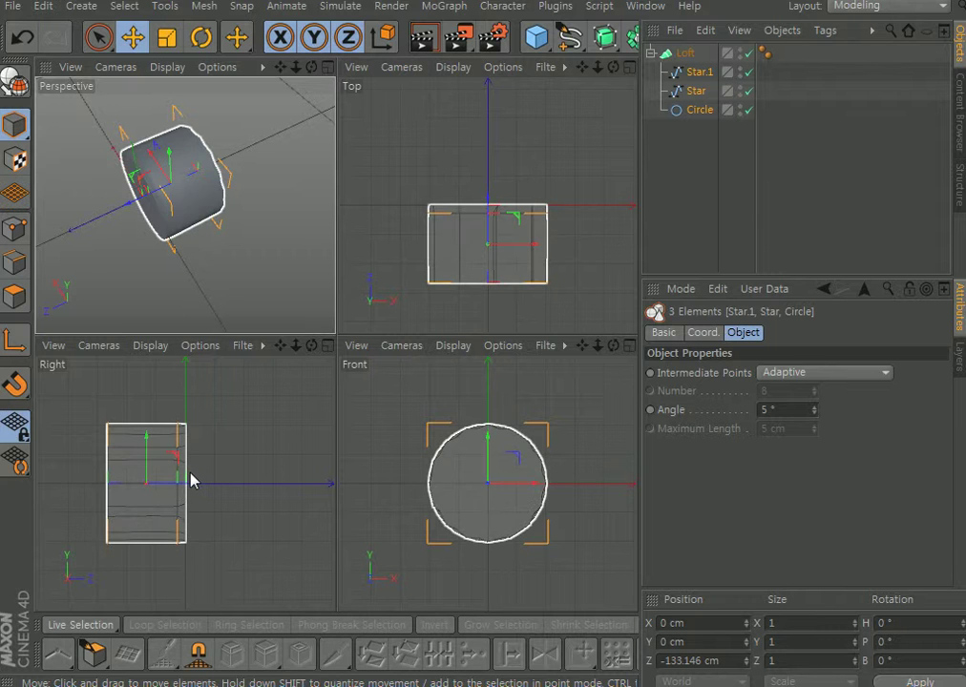
pyautogui.click(699, 110)
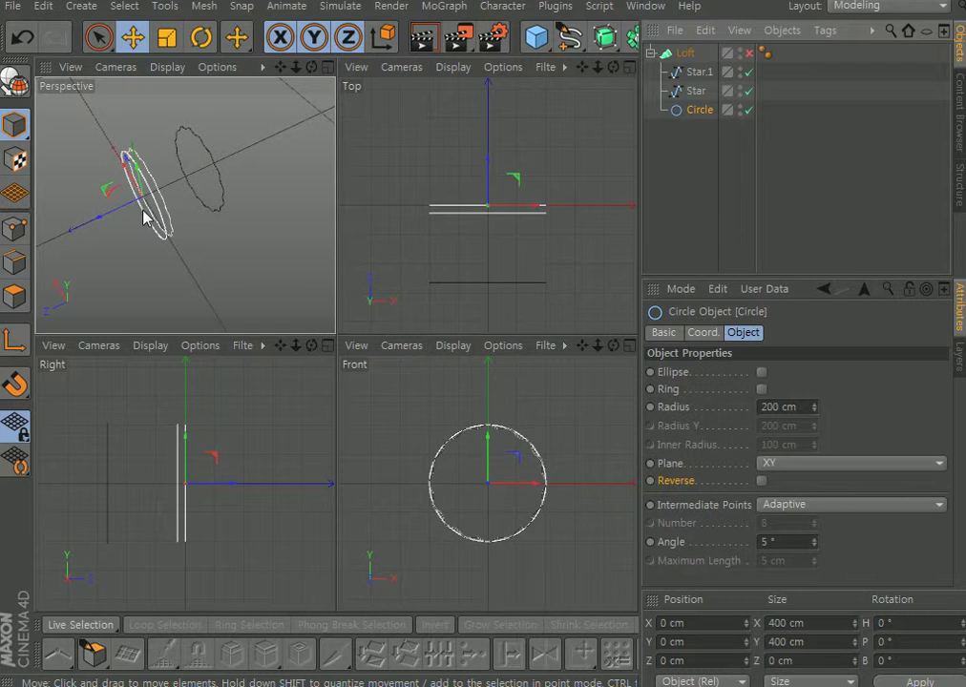
pyautogui.click(620, 401)
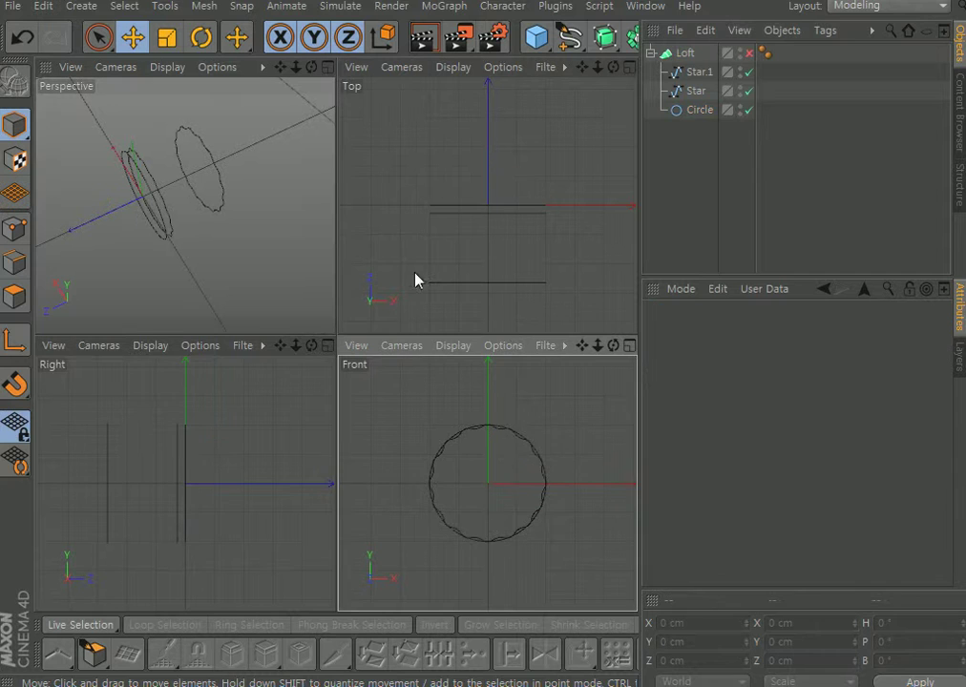
# Scale the Loft's circle profile down to 360 cm across and briefly enable the Loft to check the cap shape
pyautogui.click(697, 110)
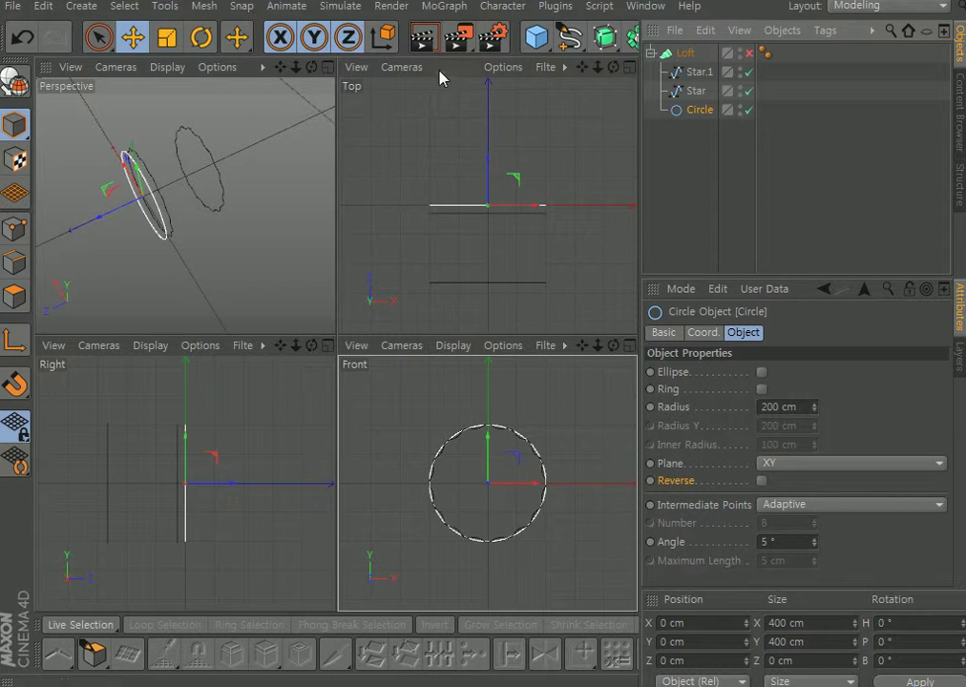
pyautogui.click(166, 36)
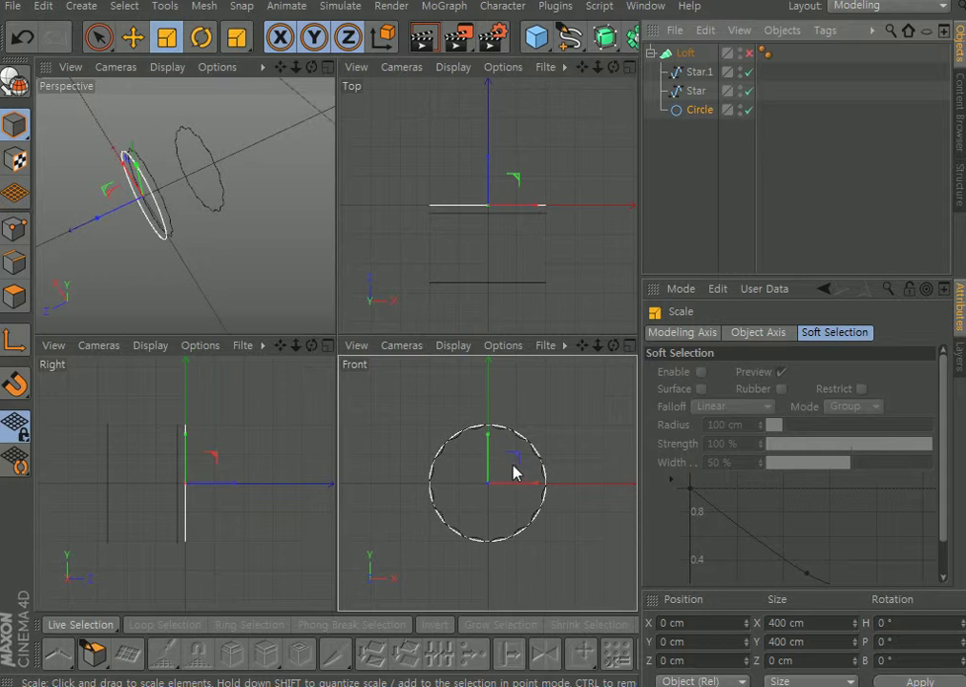
pyautogui.moveTo(519, 456); pyautogui.dragTo(514, 461)
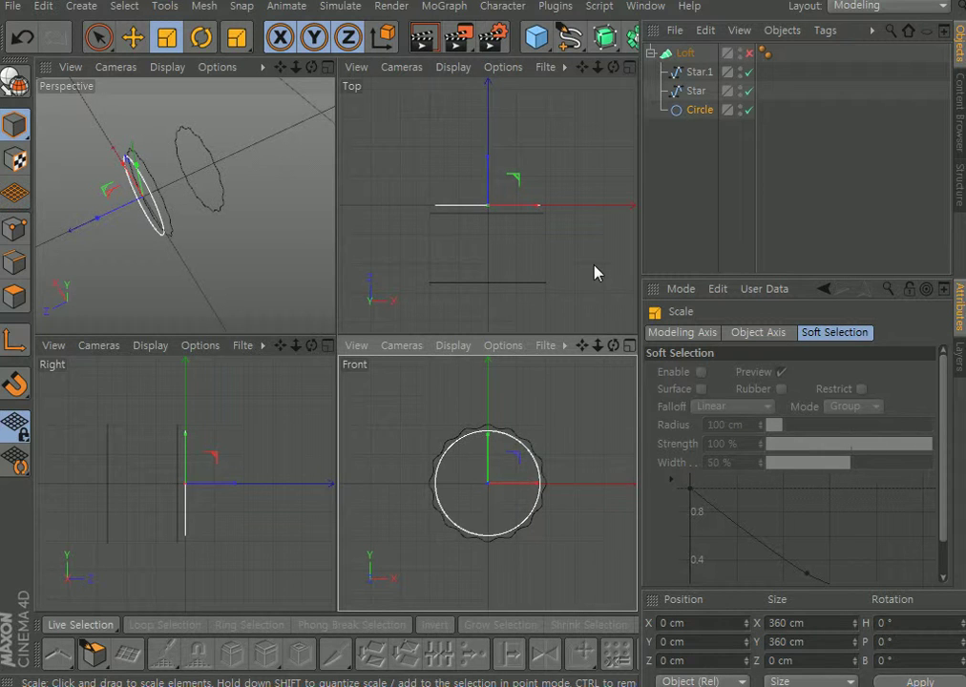
pyautogui.click(749, 53)
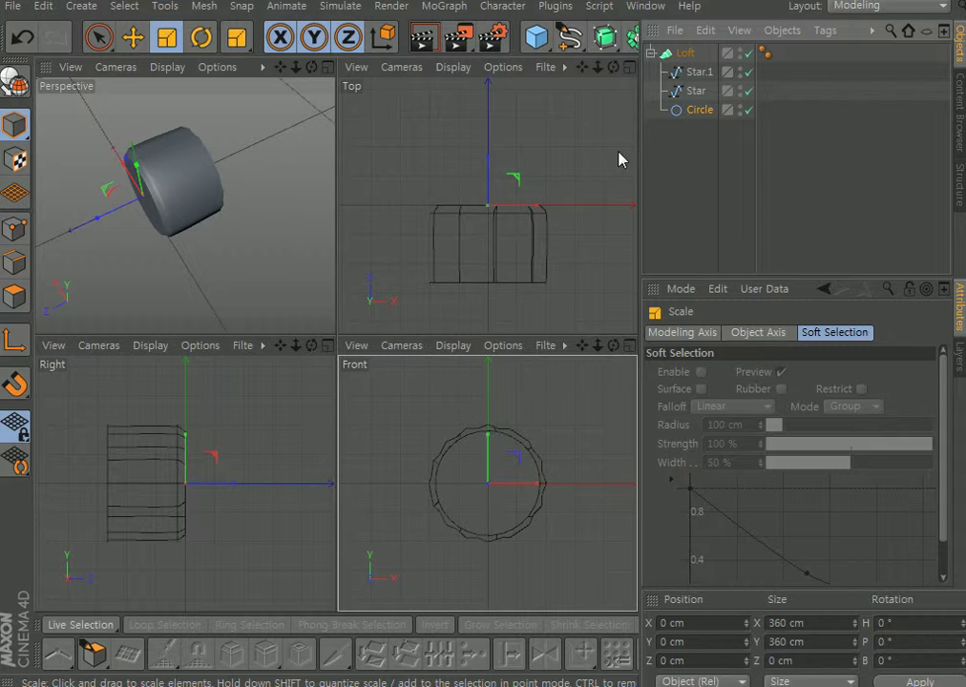
pyautogui.click(690, 168)
pyautogui.click(749, 52)
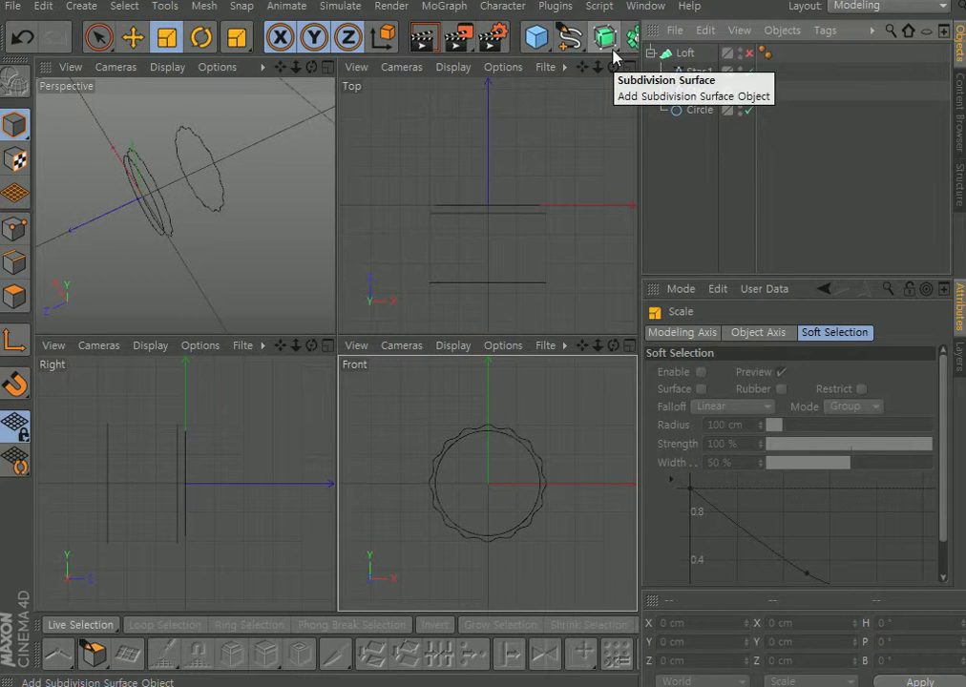
# Add a new circle spline and move it just behind the rear star, to about -287 cm along Z
pyautogui.moveTo(575, 53); pyautogui.dragTo(706, 132)
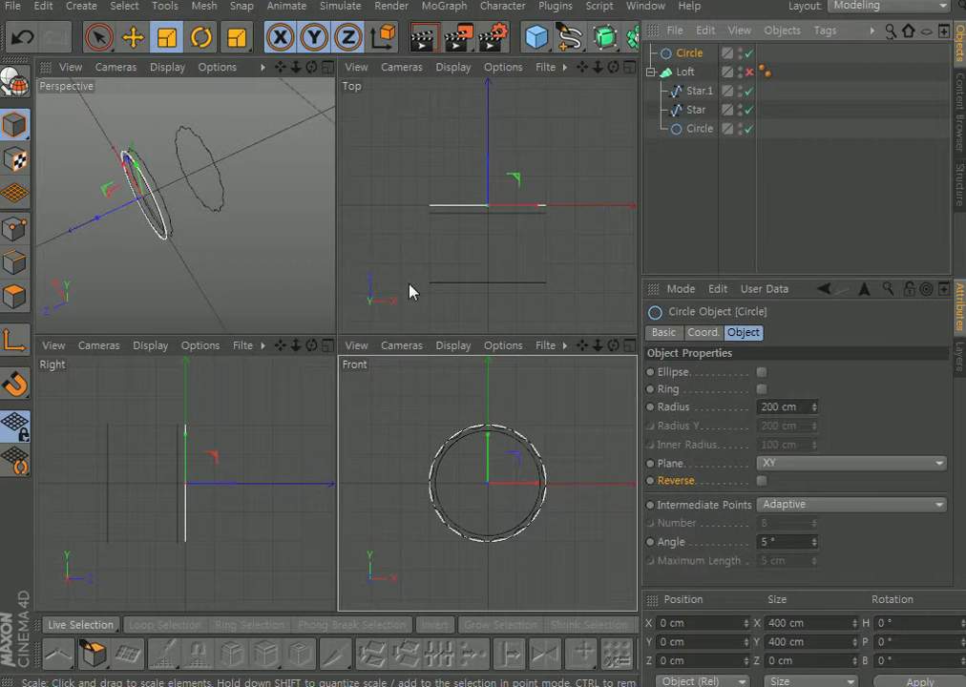
pyautogui.moveTo(74, 232); pyautogui.dragTo(103, 223)
pyautogui.hotkey('ctrl', 'z')
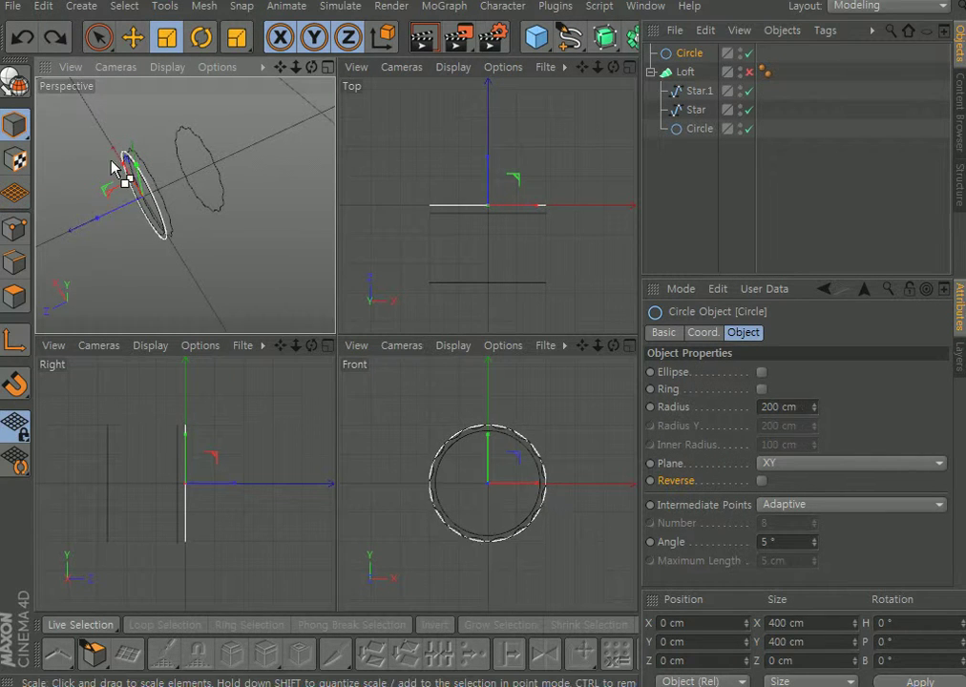
pyautogui.click(138, 36)
pyautogui.moveTo(94, 221); pyautogui.dragTo(168, 211)
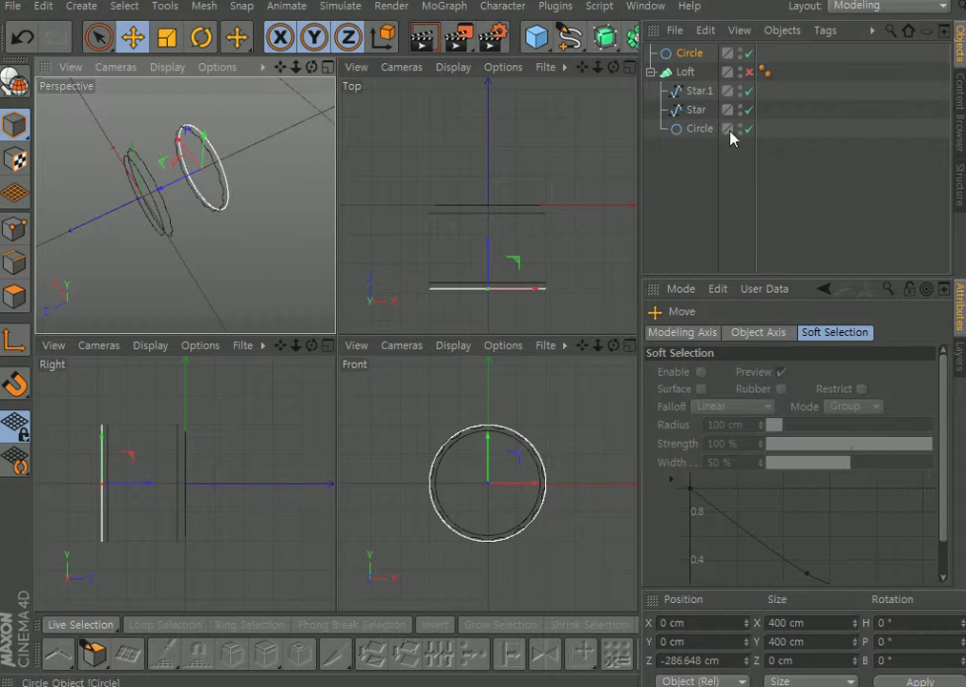
# Set the new circle's radius to 175 cm and place a copy of it at about -373 cm along Z
pyautogui.click(691, 54)
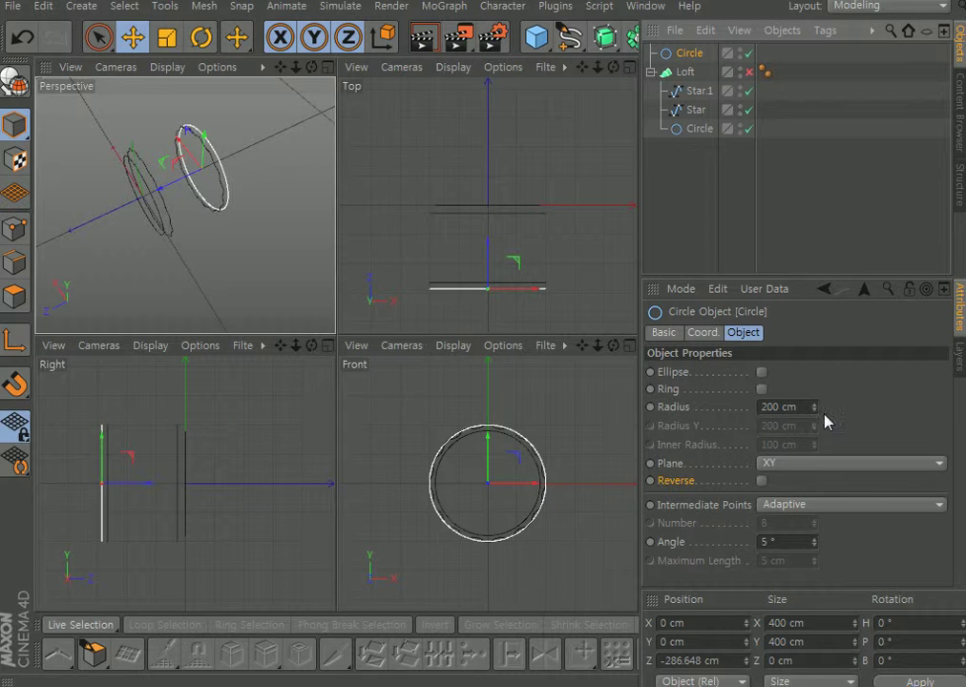
pyautogui.moveTo(814, 410); pyautogui.dragTo(813, 435)
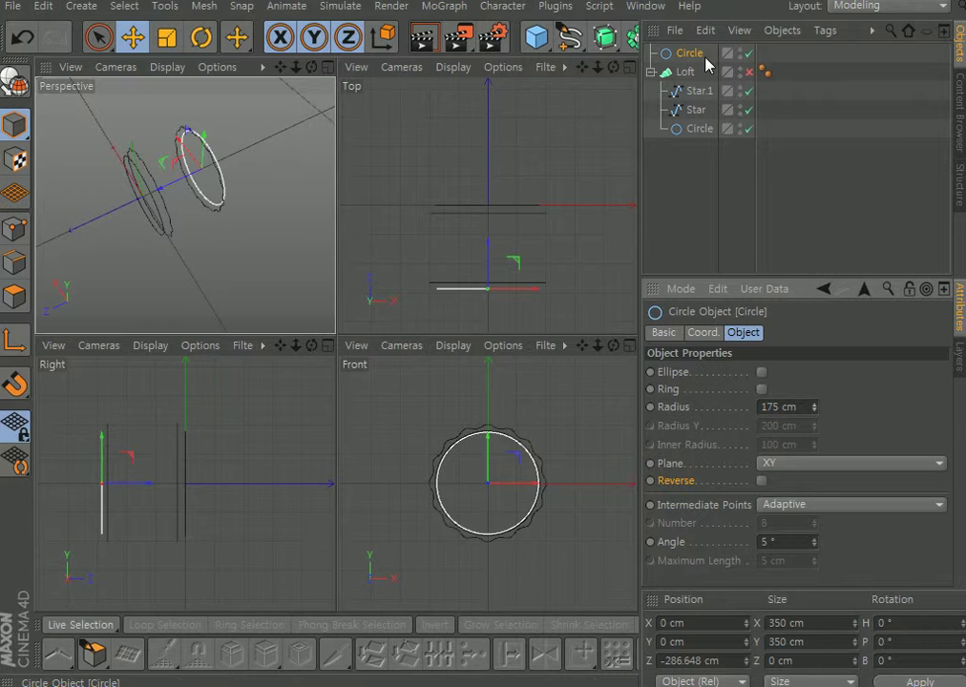
pyautogui.moveTo(694, 59); pyautogui.dragTo(692, 155)
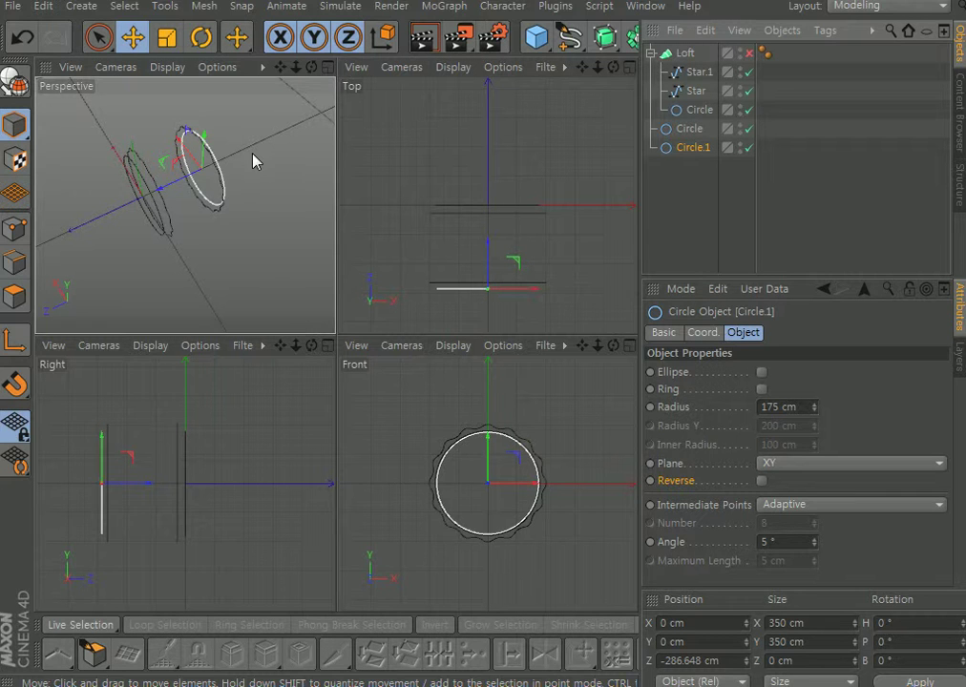
pyautogui.moveTo(170, 189); pyautogui.dragTo(189, 184)
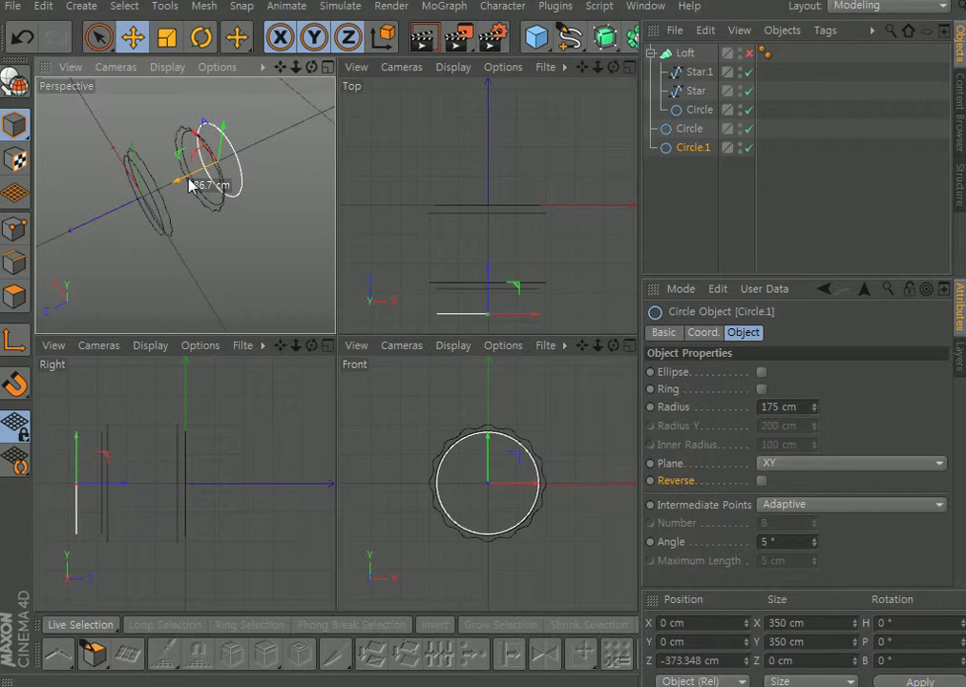
# Add another circle spline at about -491 cm along Z and set its radius to 341 cm
pyautogui.moveTo(280, 68); pyautogui.dragTo(185, 205)
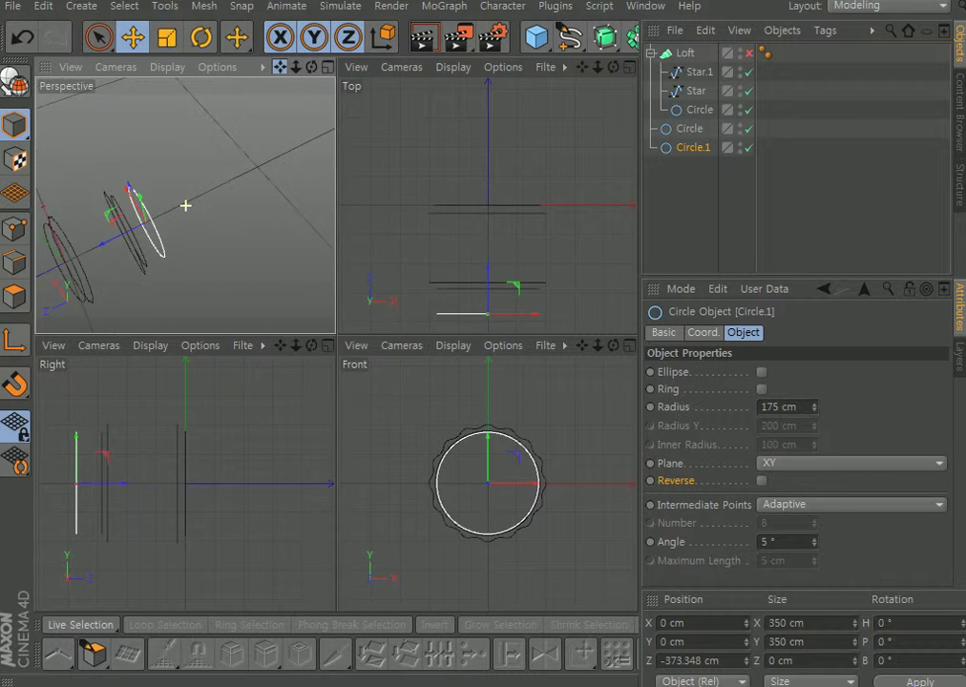
pyautogui.moveTo(312, 68); pyautogui.dragTo(185, 205)
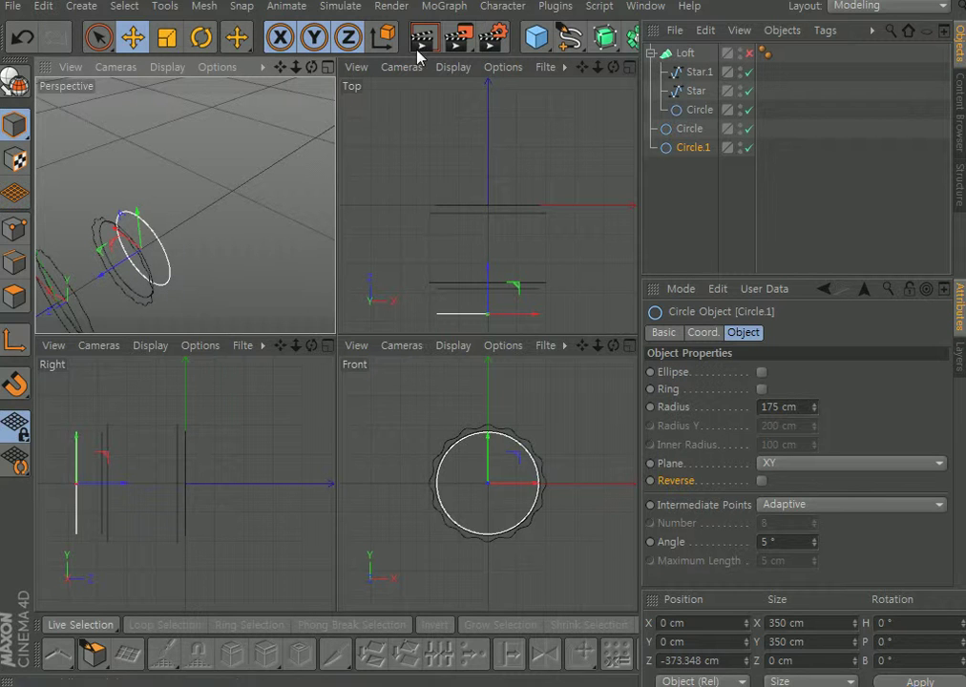
pyautogui.click(569, 36)
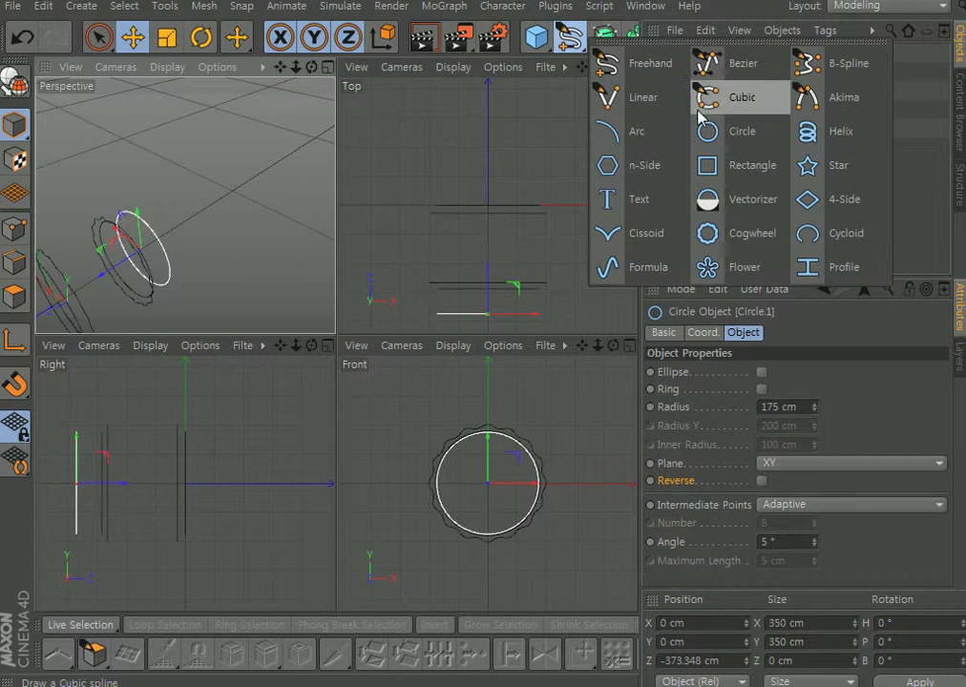
pyautogui.click(707, 131)
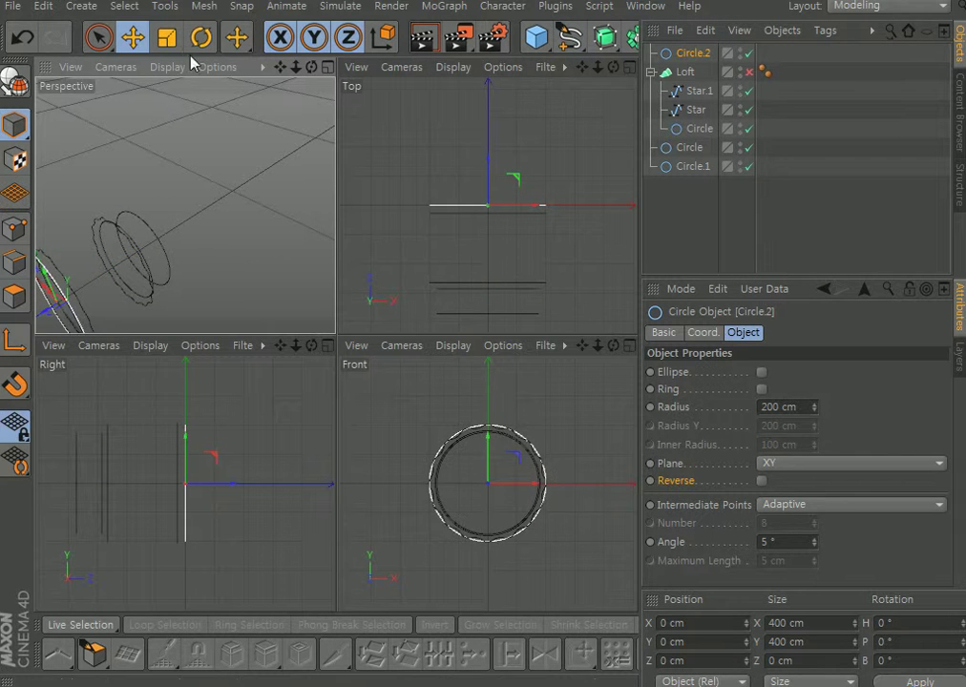
pyautogui.moveTo(42, 321); pyautogui.dragTo(162, 270)
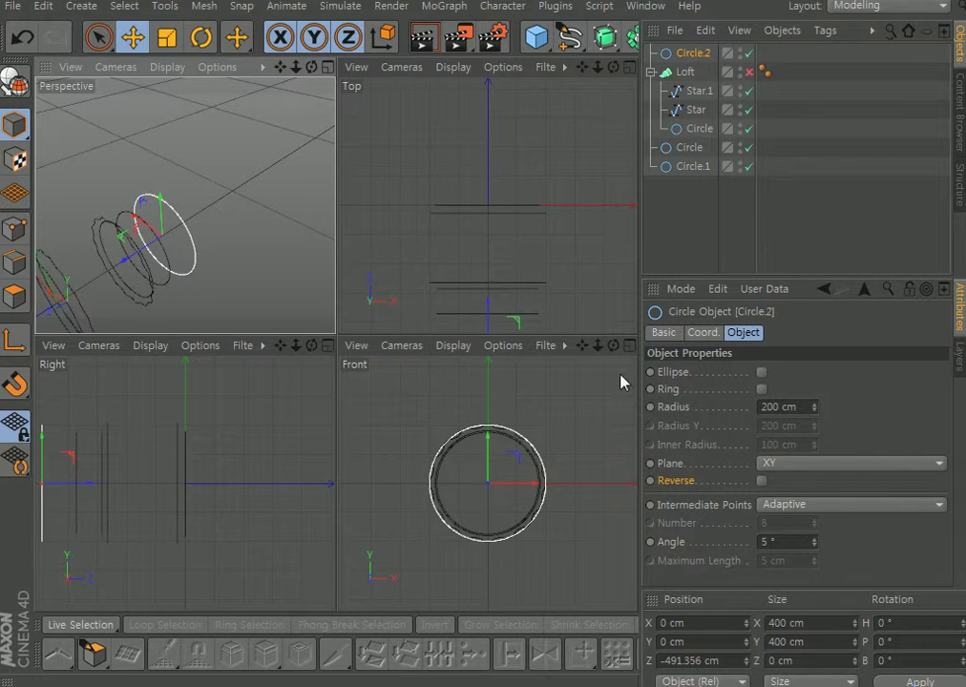
pyautogui.moveTo(814, 407); pyautogui.dragTo(814, 272)
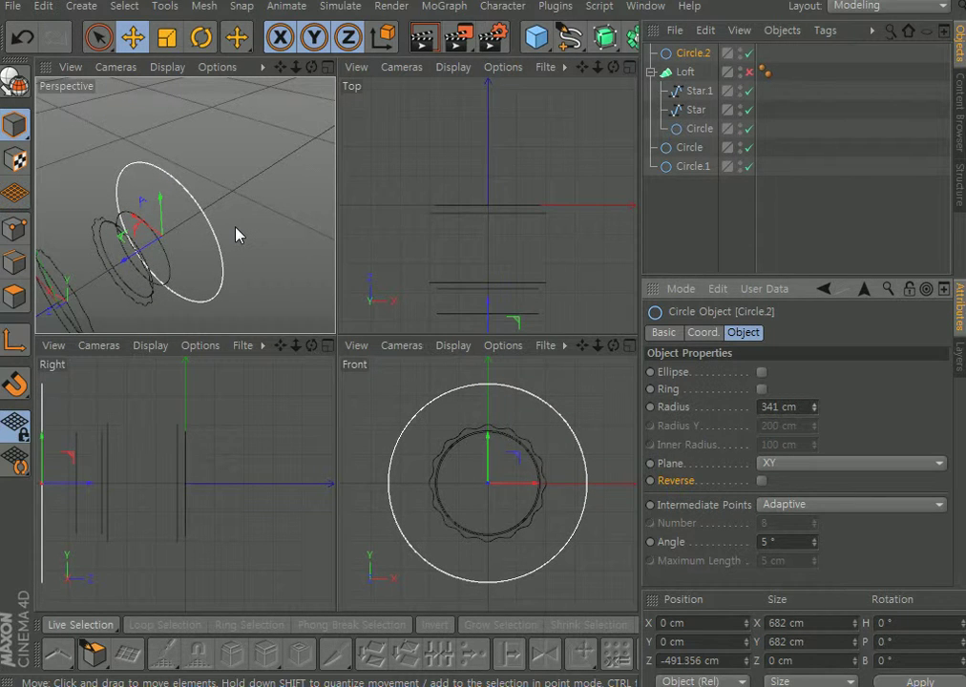
# Add a rectangle spline at about -3399 cm along Z, 11 cm high with rounding enabled
pyautogui.moveTo(296, 67); pyautogui.dragTo(259, 69)
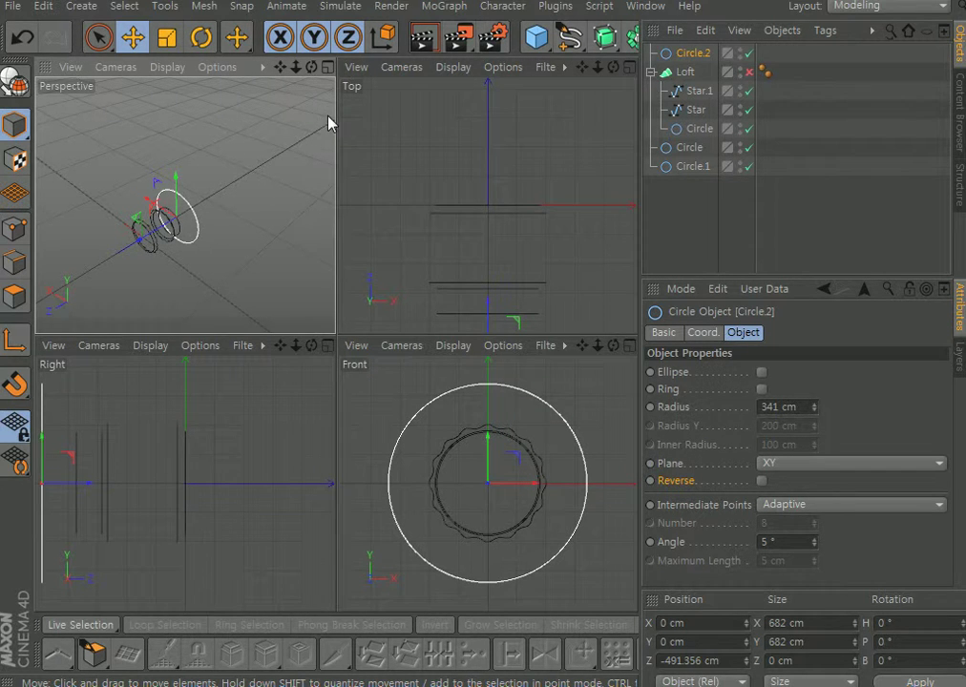
pyautogui.click(569, 38)
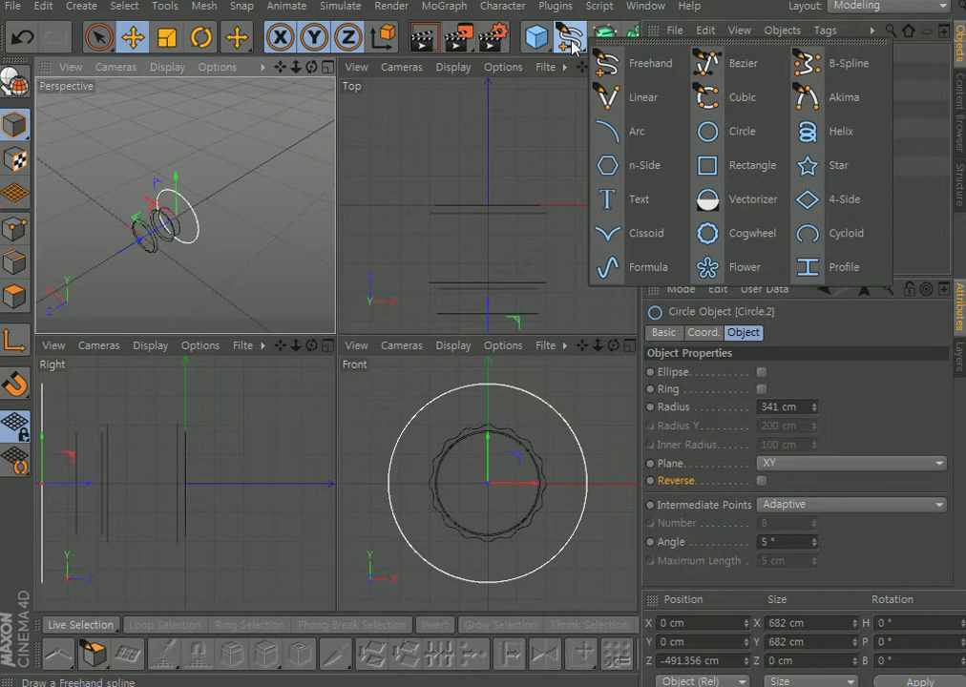
pyautogui.click(718, 167)
pyautogui.moveTo(103, 263); pyautogui.dragTo(329, 218)
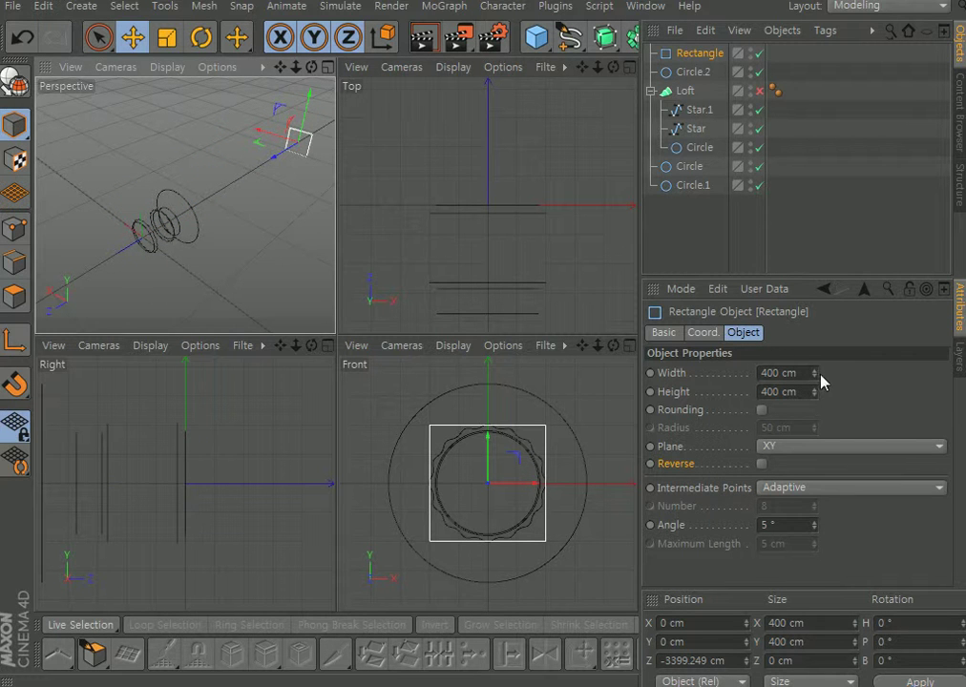
pyautogui.moveTo(814, 392); pyautogui.dragTo(814, 682)
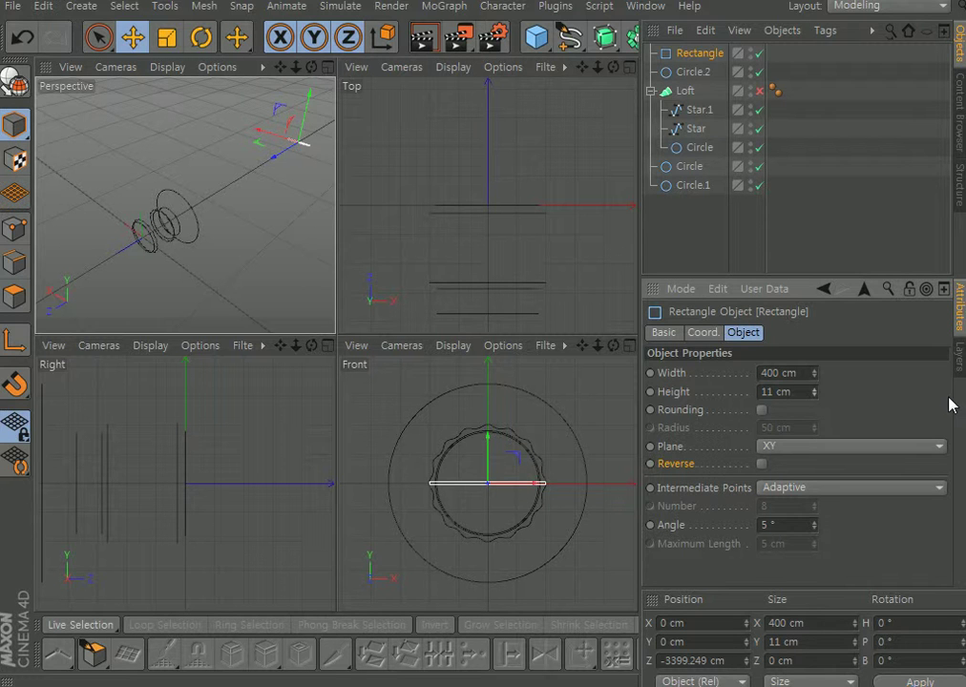
pyautogui.click(761, 410)
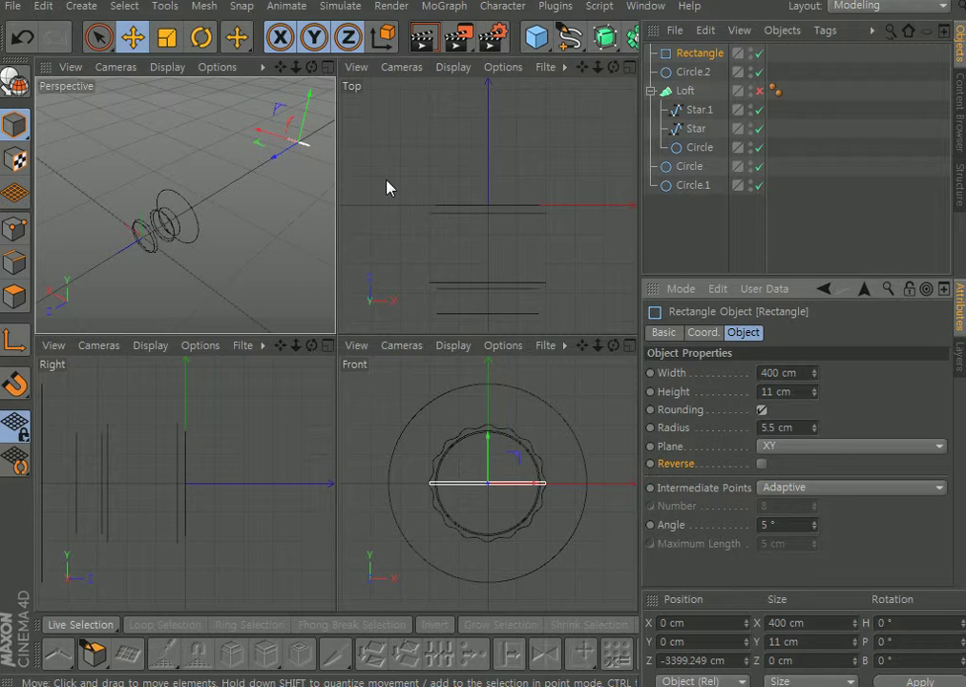
# Reorder the hierarchy to Circle, Star, Star.1 inside the Loft, with Circle.2 and Rectangle last below the other loose circles
pyautogui.moveTo(705, 73); pyautogui.dragTo(710, 240)
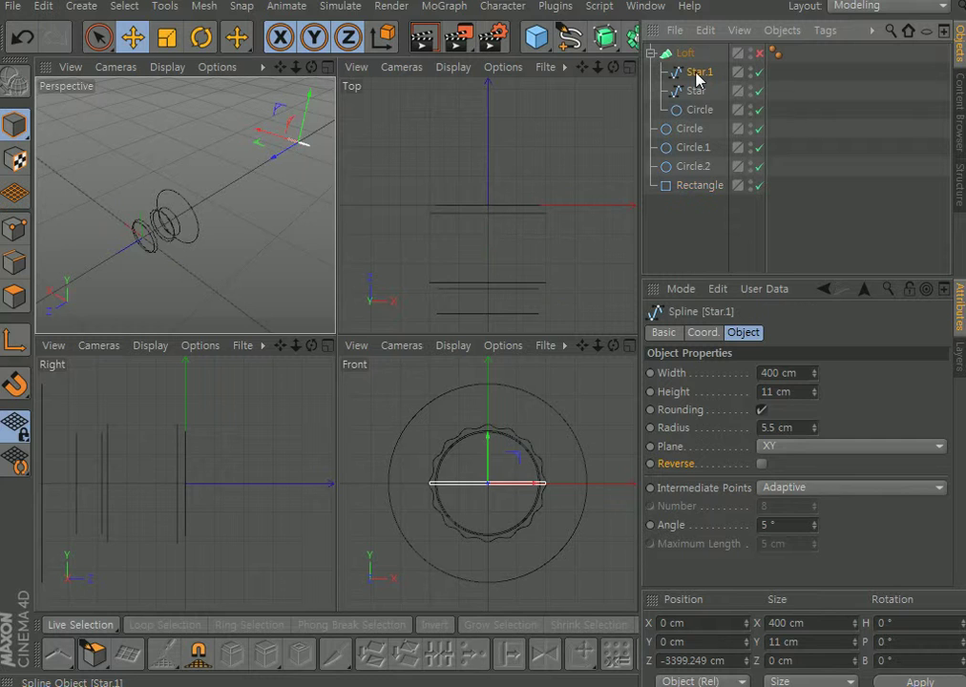
pyautogui.click(698, 73)
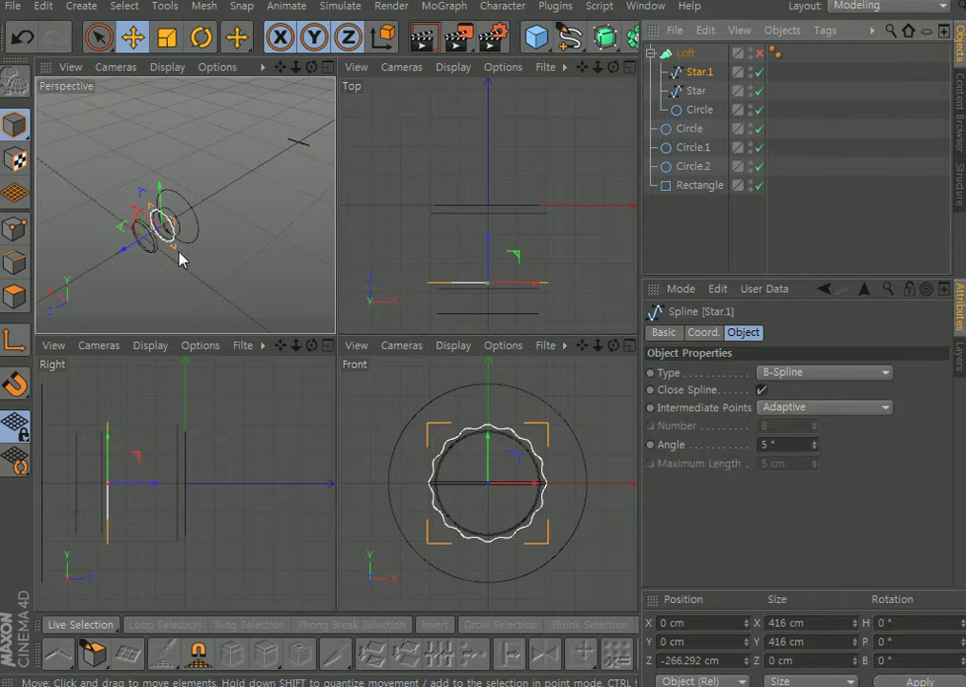
pyautogui.click(700, 111)
pyautogui.moveTo(700, 113); pyautogui.dragTo(707, 89)
pyautogui.click(704, 92)
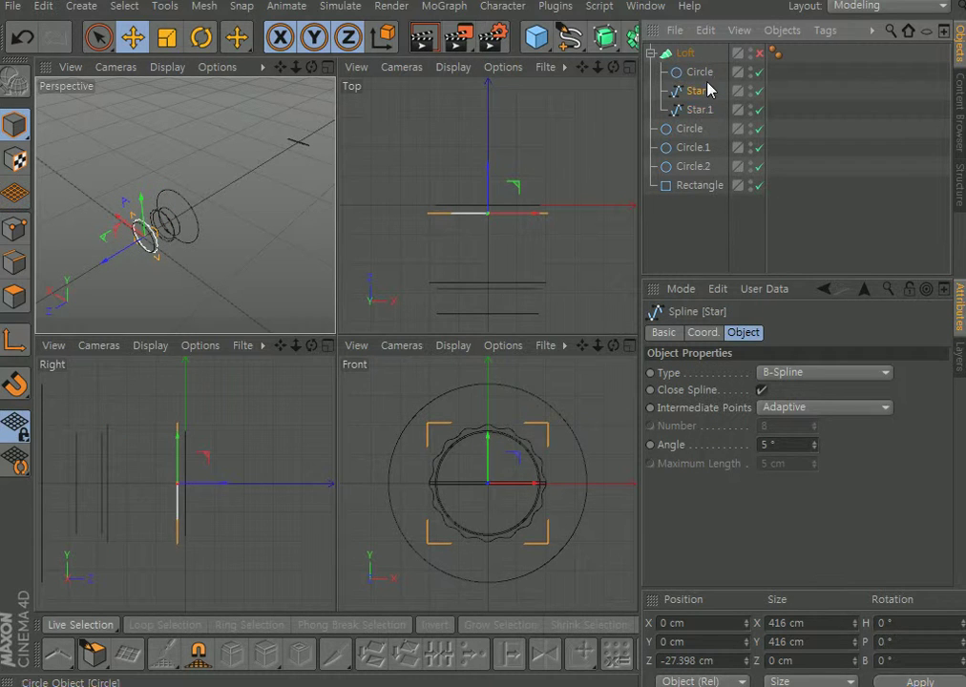
# Check in an enlarged Perspective view that the profiles' hierarchy order matches their positions from front to back
pyautogui.click(705, 72)
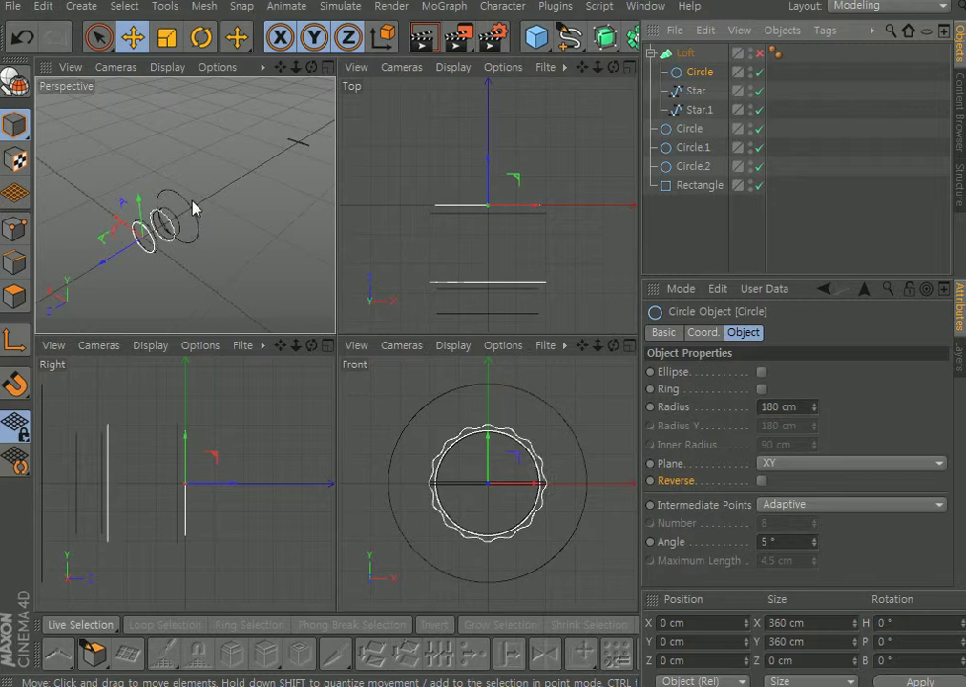
pyautogui.click(326, 66)
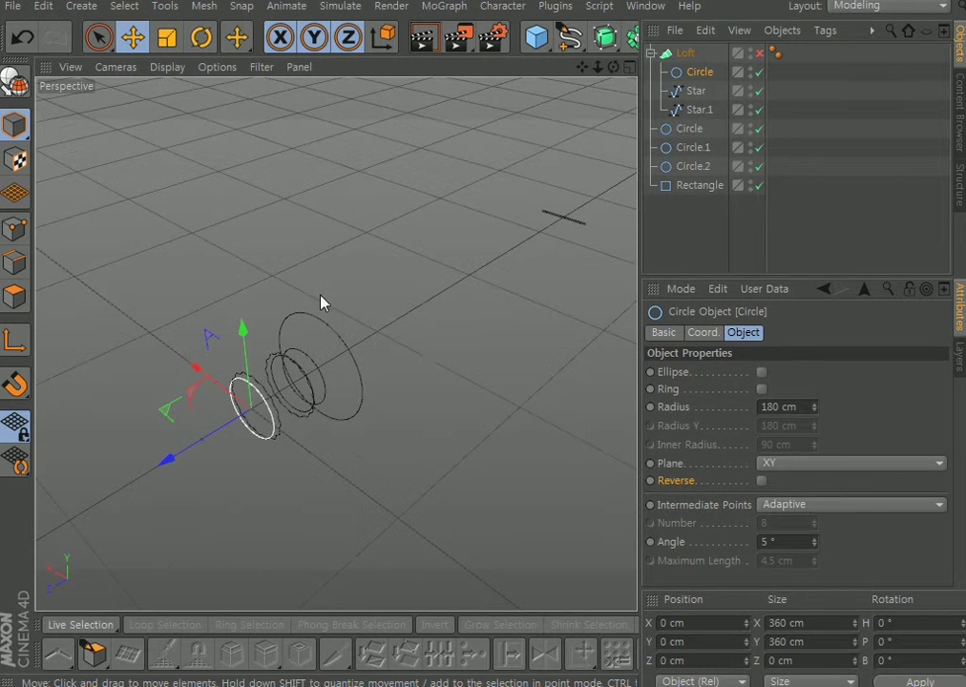
pyautogui.click(703, 93)
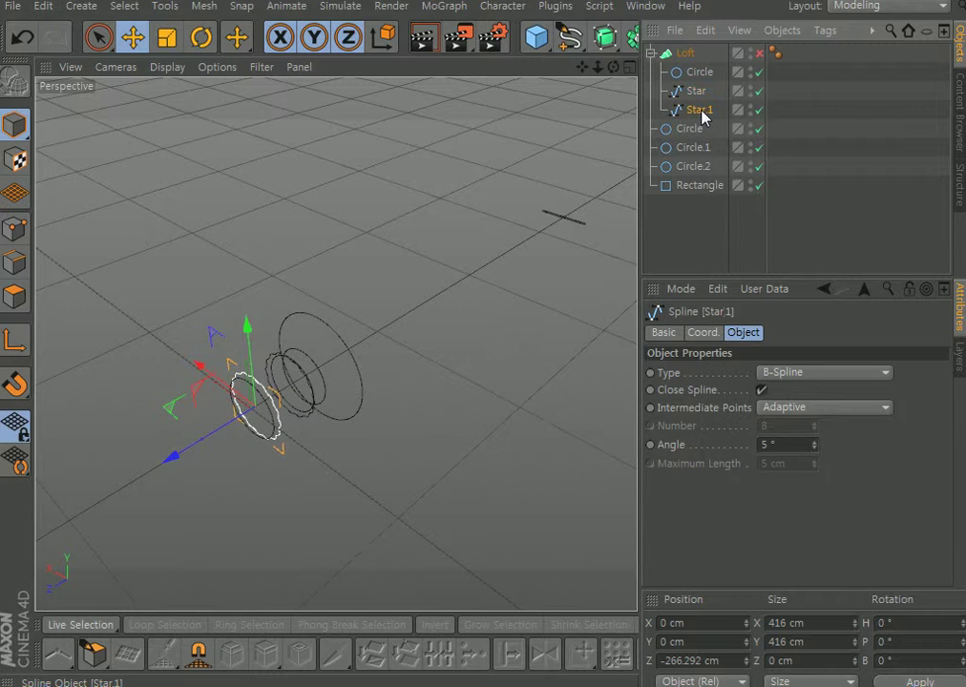
pyautogui.click(700, 130)
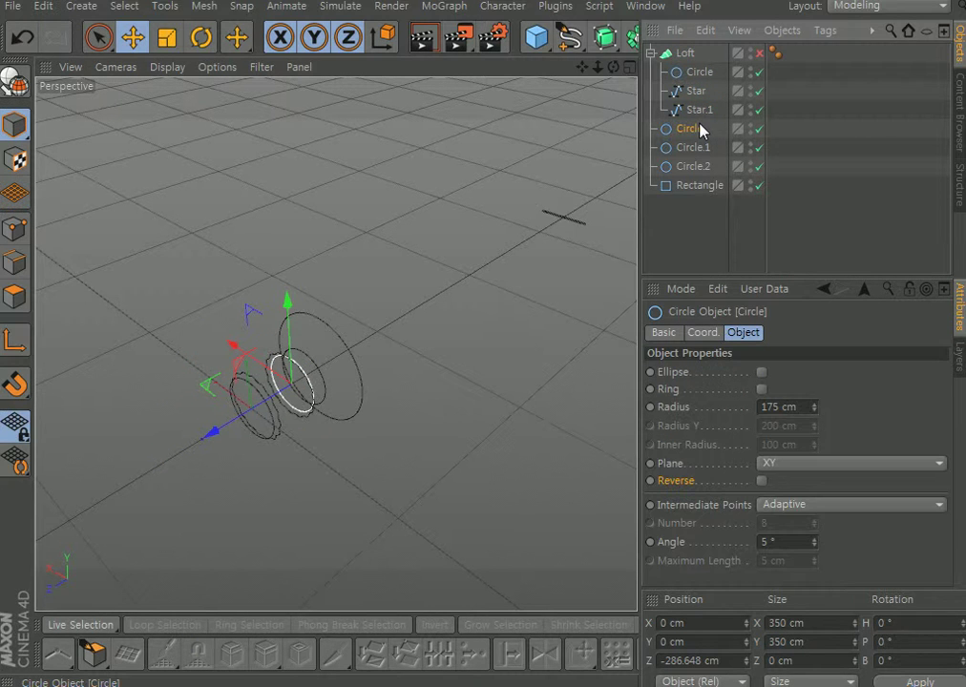
pyautogui.click(701, 149)
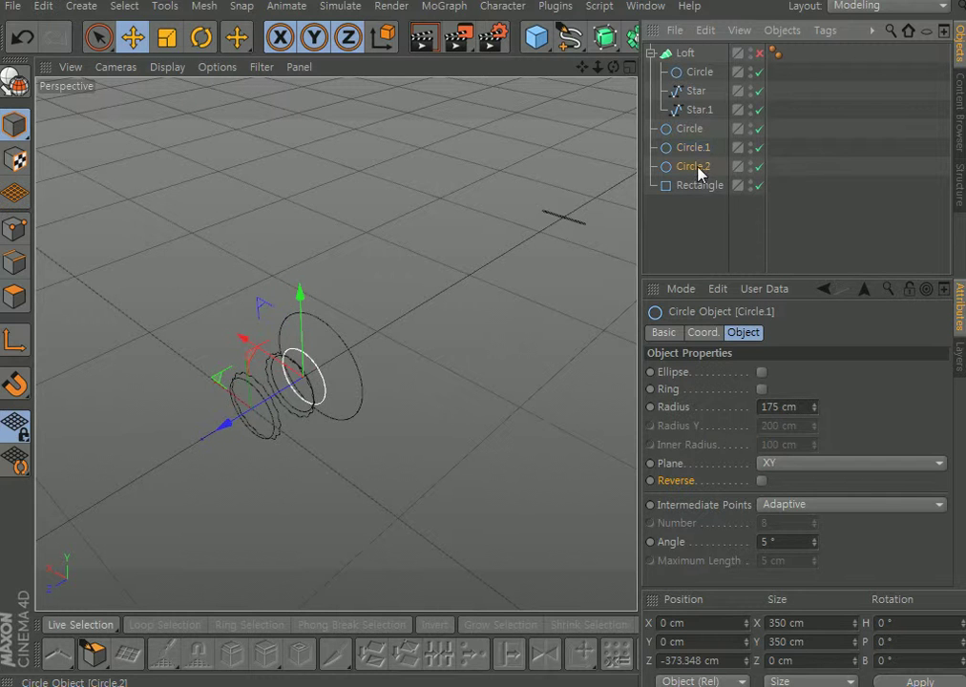
pyautogui.click(698, 167)
# Make the three loose circles and the rectangle children of the Loft after Star.1 and enable the Loft generator
pyautogui.click(697, 186)
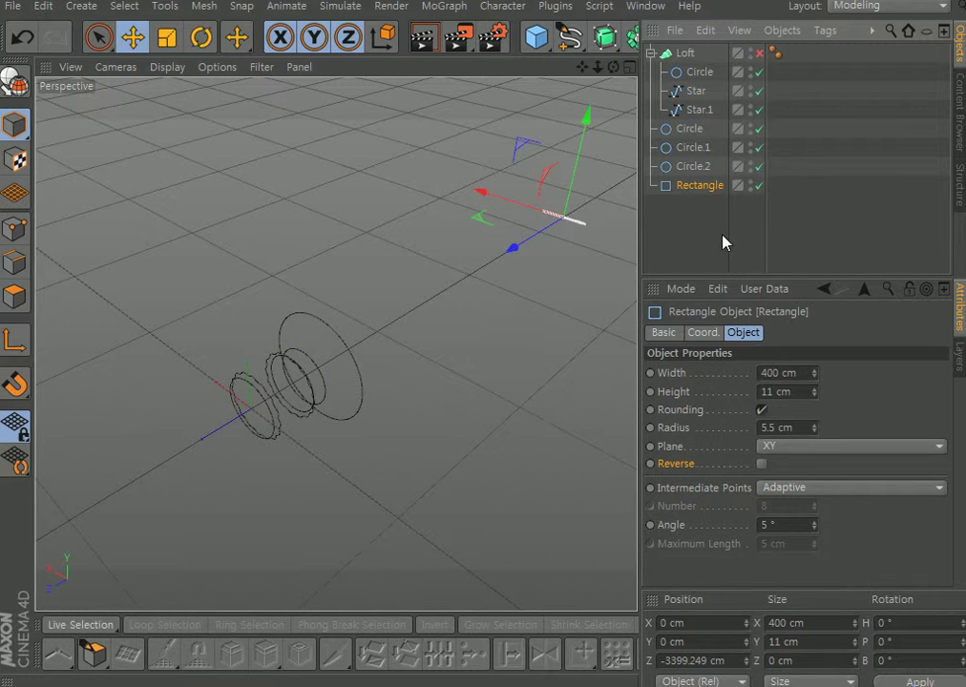
pyautogui.keyDown('shift'); pyautogui.click(691, 128); pyautogui.keyUp('shift')
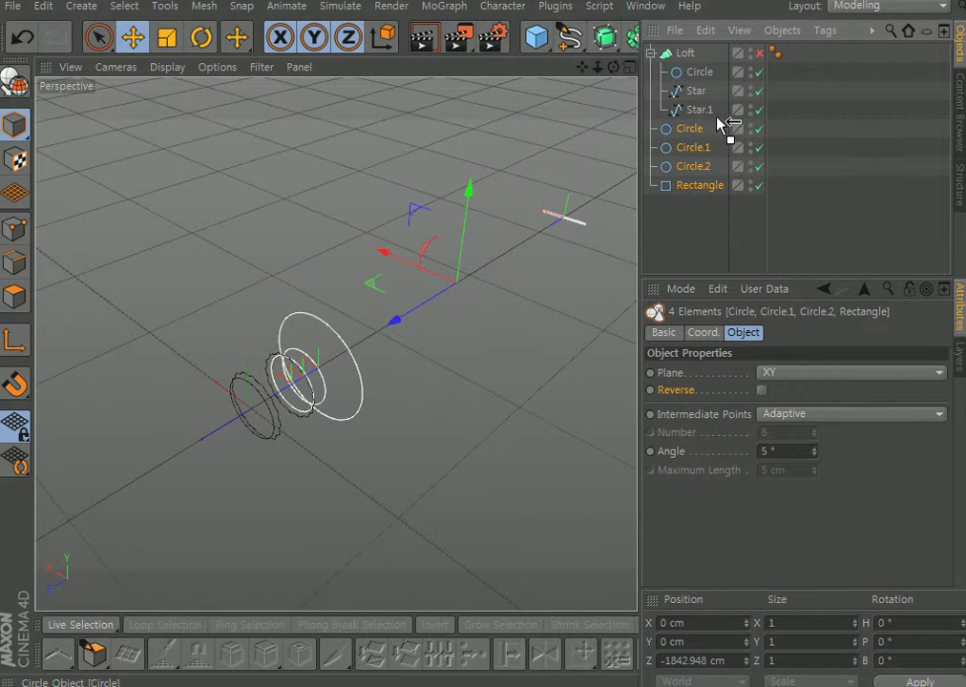
pyautogui.moveTo(716, 118); pyautogui.dragTo(721, 120)
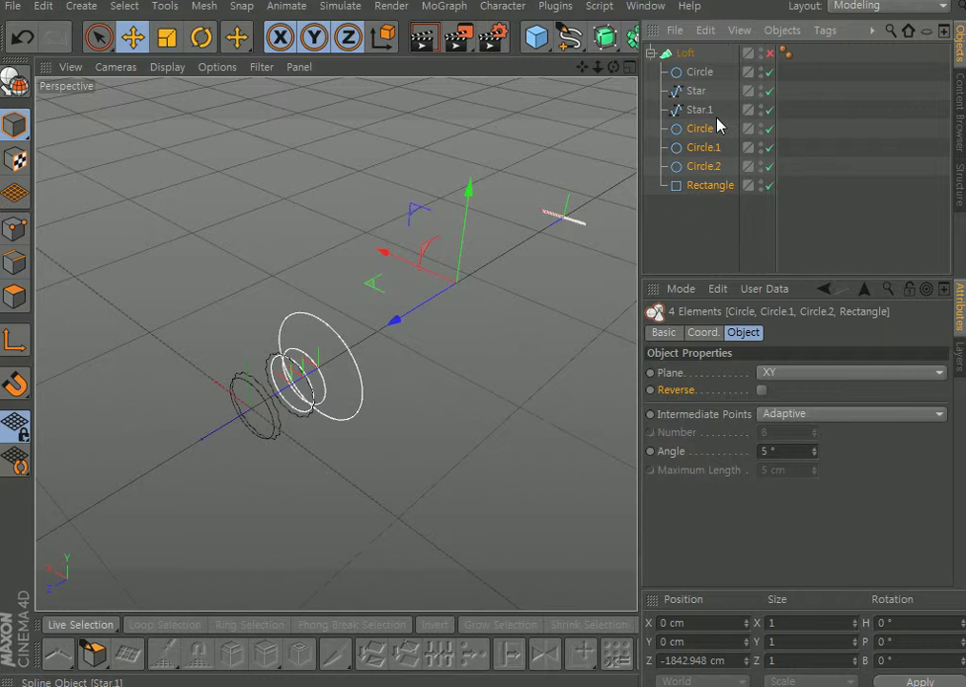
pyautogui.click(737, 229)
pyautogui.click(769, 53)
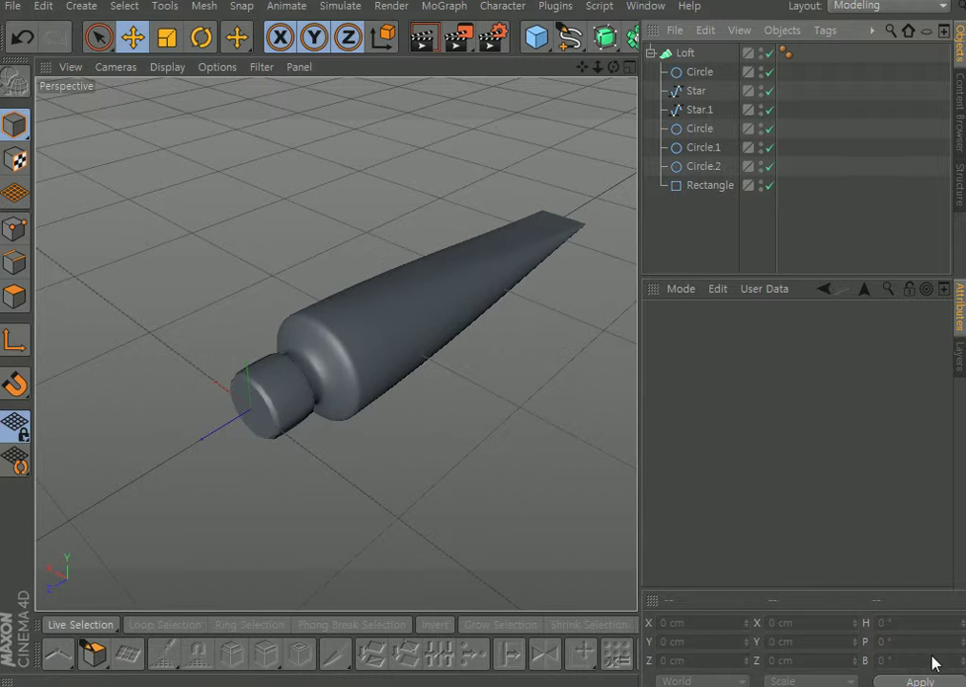
# With the Loft temporarily disabled, move Circle.1 to about -343 cm and Circle.2 to about -423 cm along Z
pyautogui.moveTo(614, 67); pyautogui.dragTo(528, 82)
pyautogui.keyDown('alt'); pyautogui.moveTo(336, 343); pyautogui.dragTo(336, 345); pyautogui.keyUp('alt')
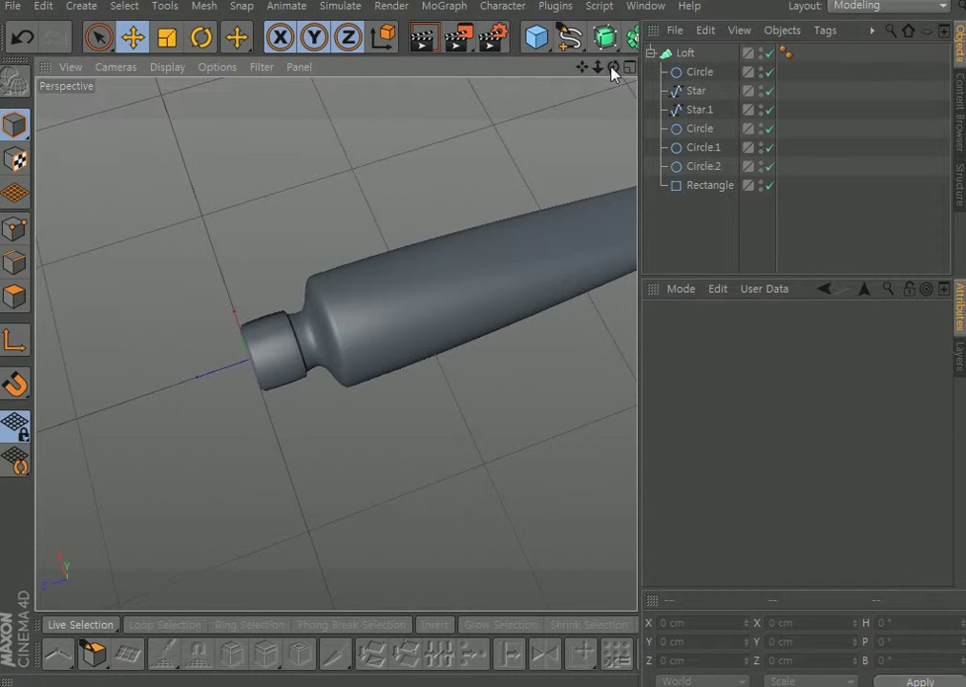
pyautogui.click(769, 53)
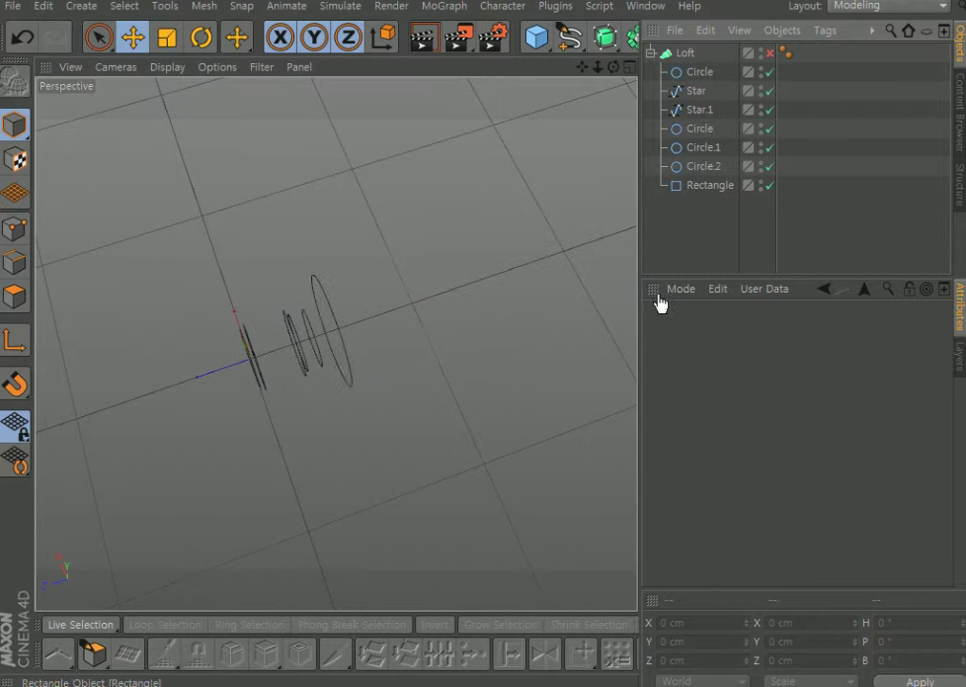
pyautogui.click(322, 363)
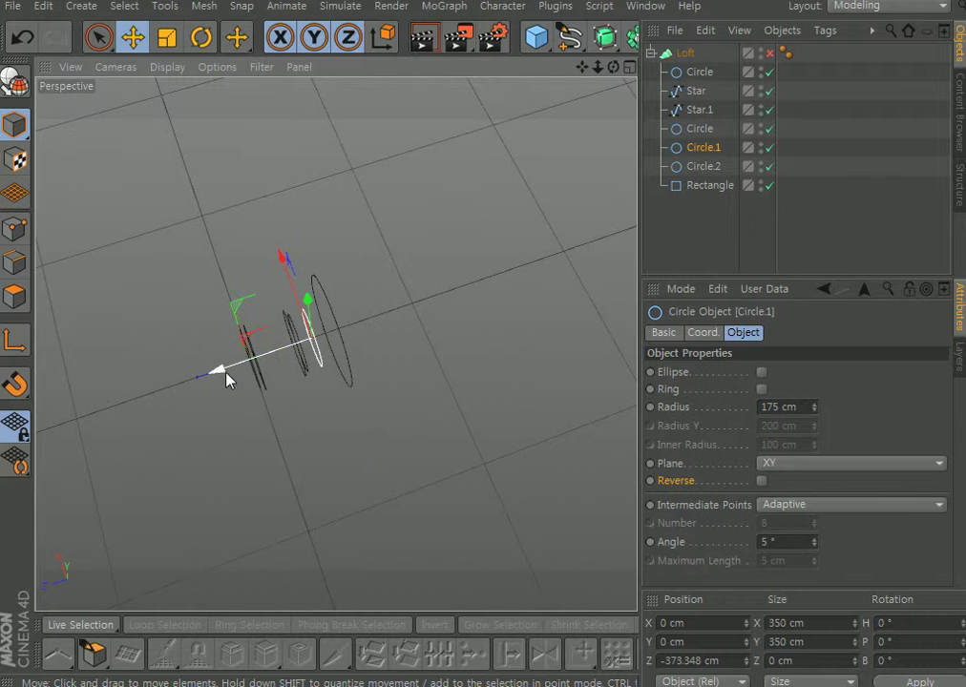
pyautogui.moveTo(222, 379); pyautogui.dragTo(211, 376)
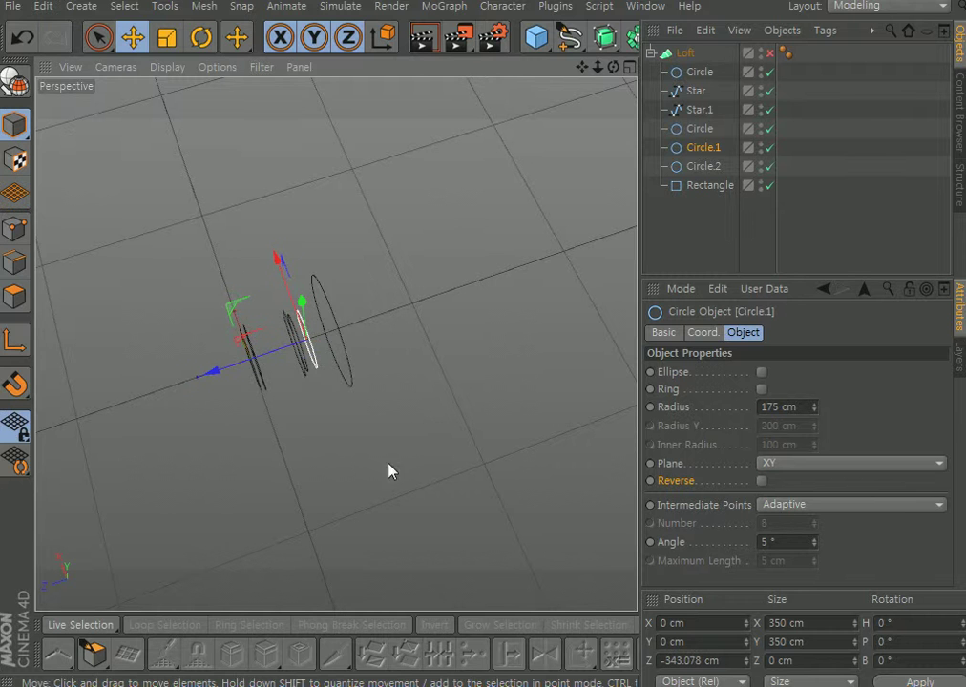
pyautogui.click(349, 384)
pyautogui.moveTo(238, 372); pyautogui.dragTo(226, 373)
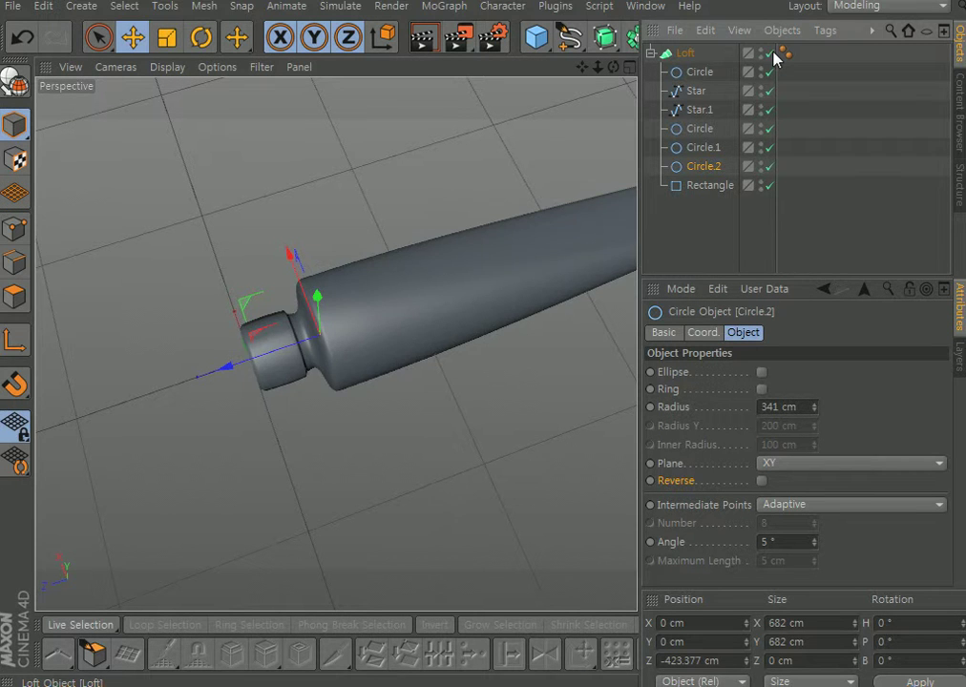
# Widen the rectangle profile at the tube's flat end to 708 cm
pyautogui.moveTo(589, 65); pyautogui.dragTo(642, 258)
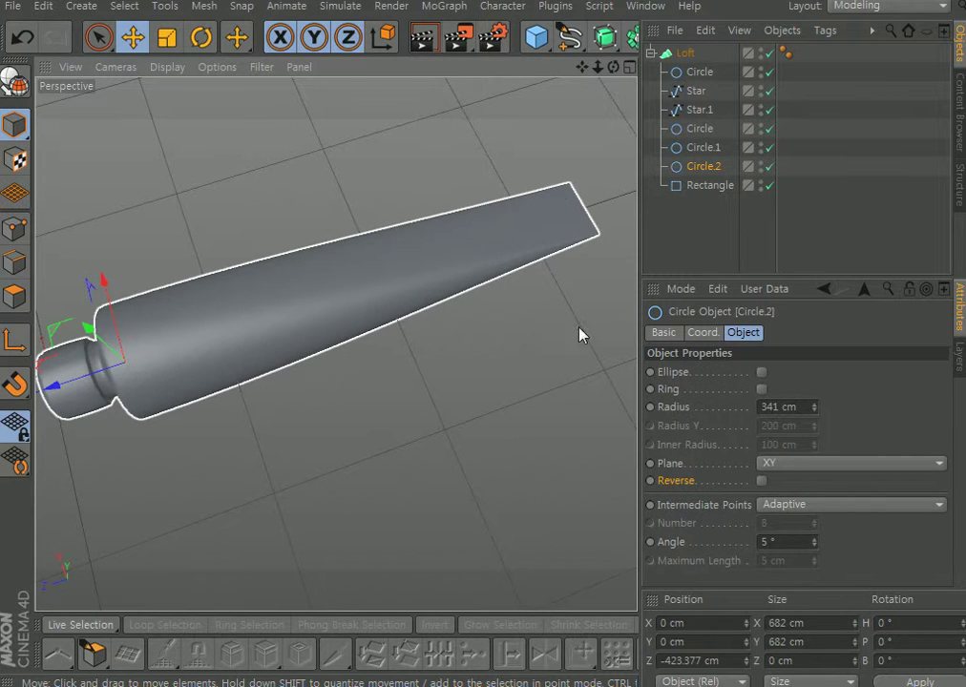
pyautogui.click(711, 186)
pyautogui.moveTo(815, 374); pyautogui.dragTo(819, 246)
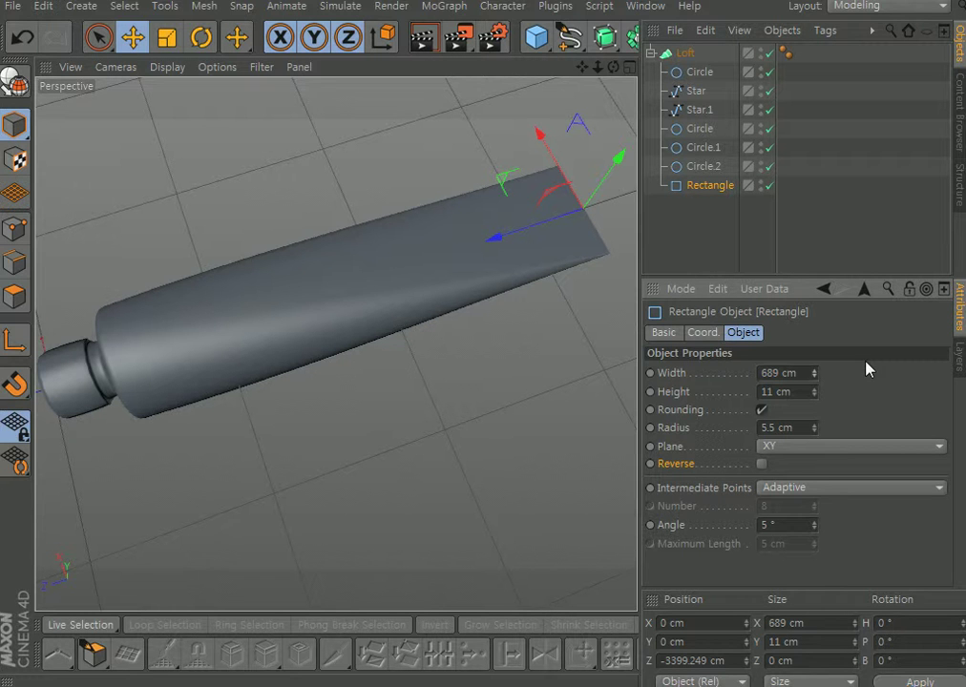
pyautogui.moveTo(817, 376); pyautogui.dragTo(816, 358)
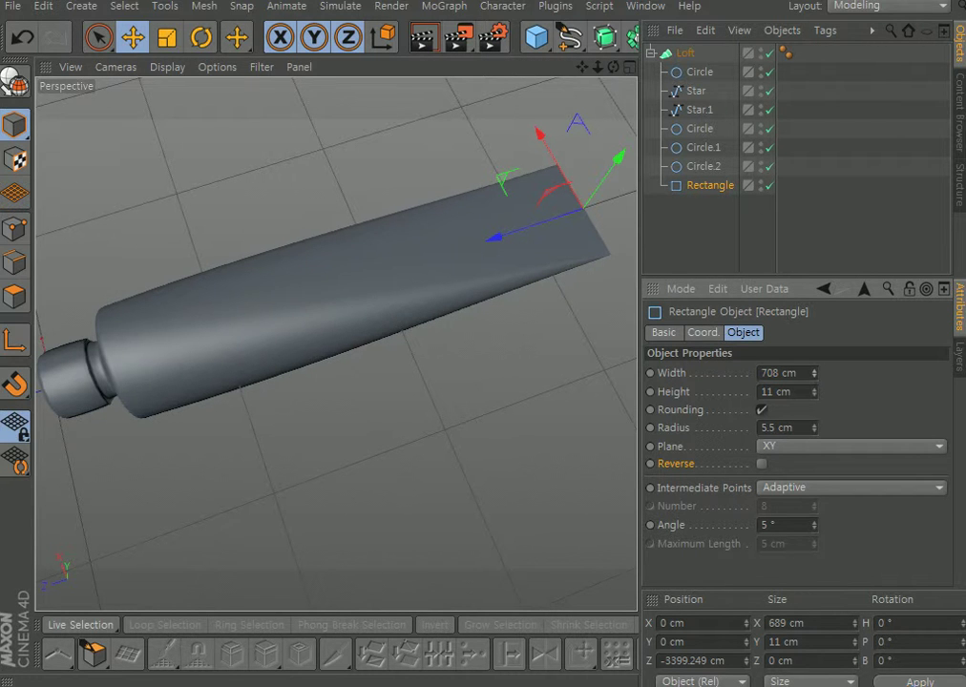
# Examine the tube in the Perspective view, and fit its full length into the Right and Top views
pyautogui.click(630, 69)
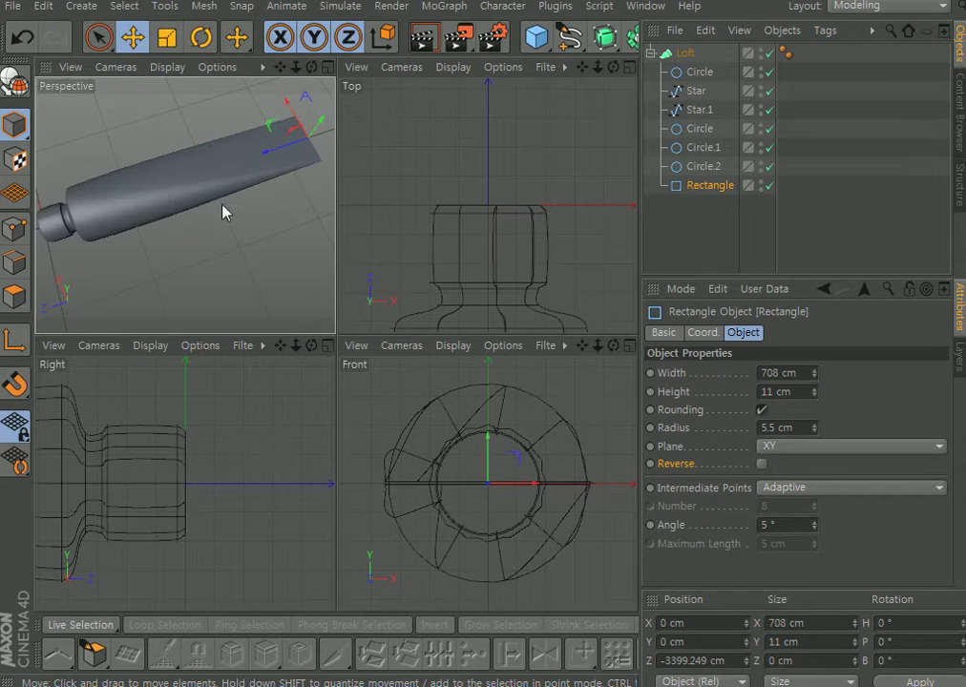
pyautogui.click(328, 67)
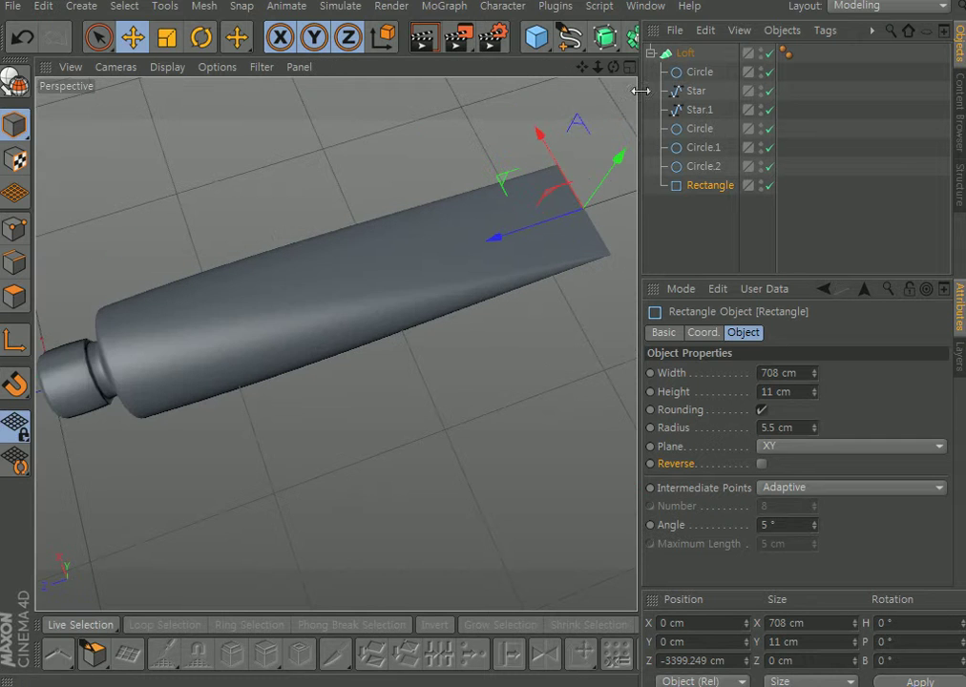
pyautogui.moveTo(598, 66); pyautogui.dragTo(336, 343)
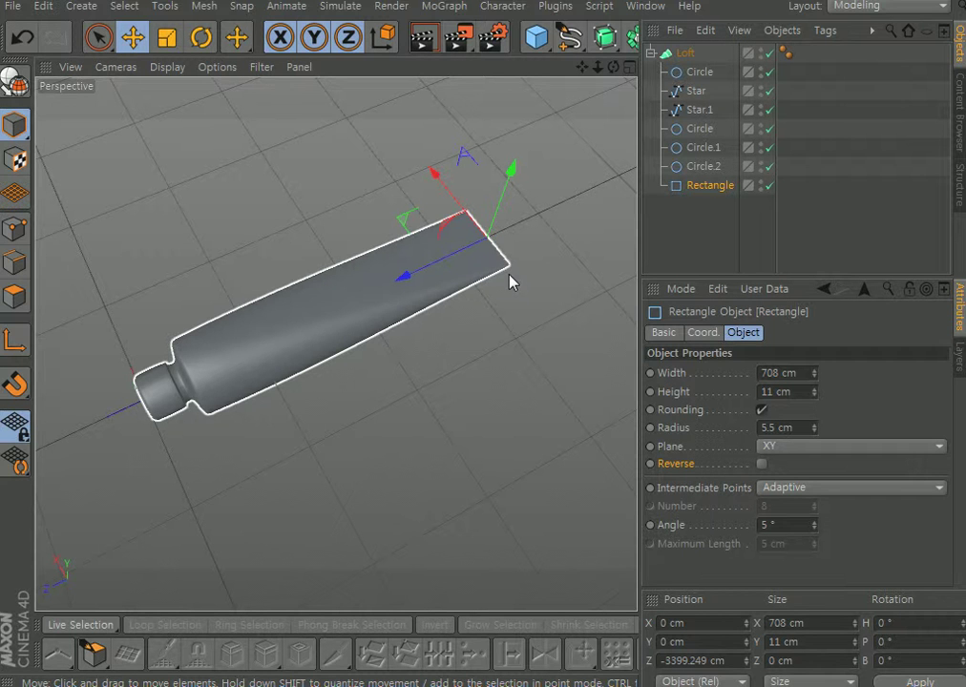
pyautogui.click(630, 67)
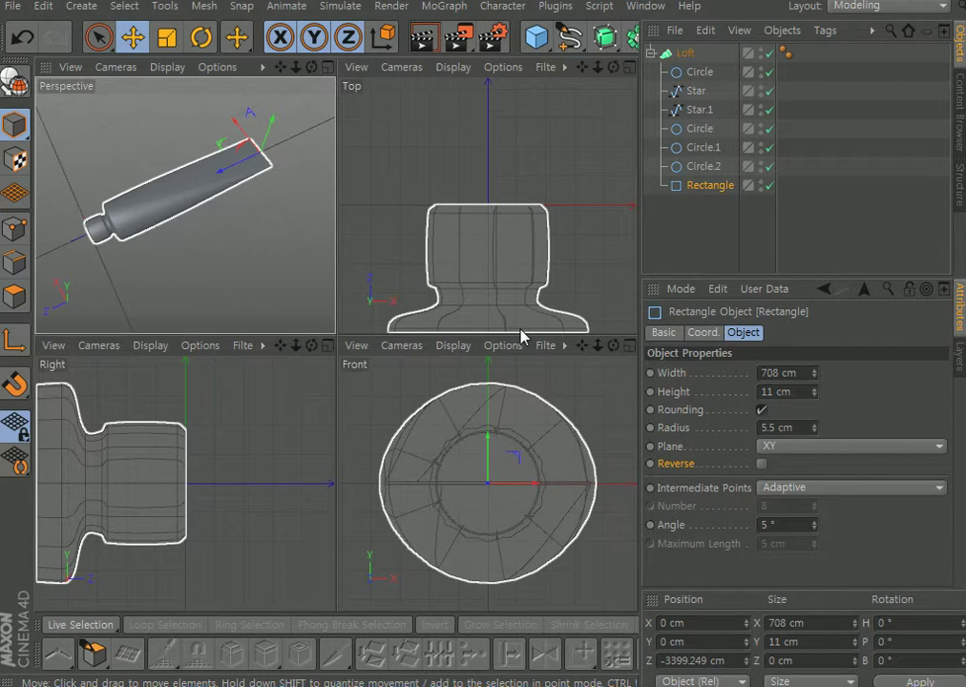
pyautogui.moveTo(295, 345); pyautogui.dragTo(185, 483)
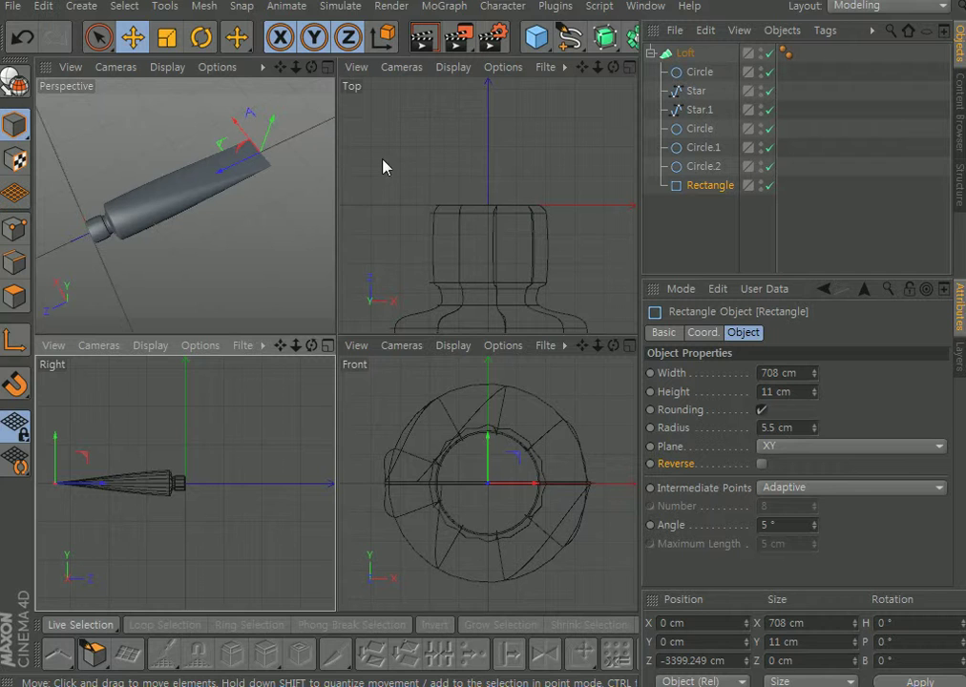
pyautogui.moveTo(598, 67); pyautogui.dragTo(488, 205)
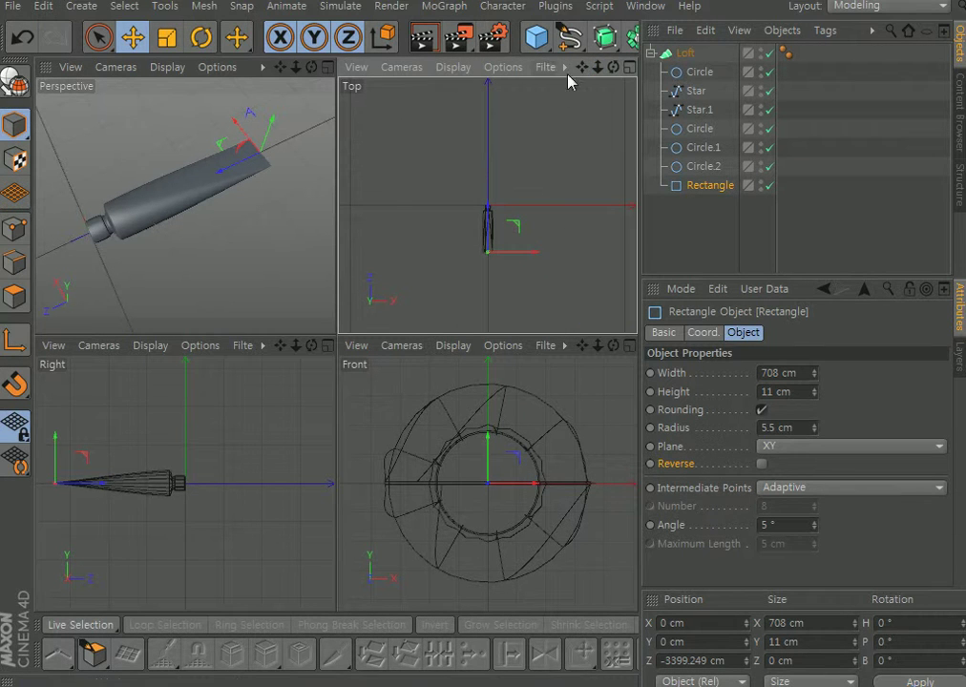
pyautogui.moveTo(563, 43)
pyautogui.mouseDown()
pyautogui.moveTo(567, 35)
pyautogui.moveTo(722, 65)
pyautogui.mouseUp()
pyautogui.moveTo(424, 313); pyautogui.dragTo(444, 307)
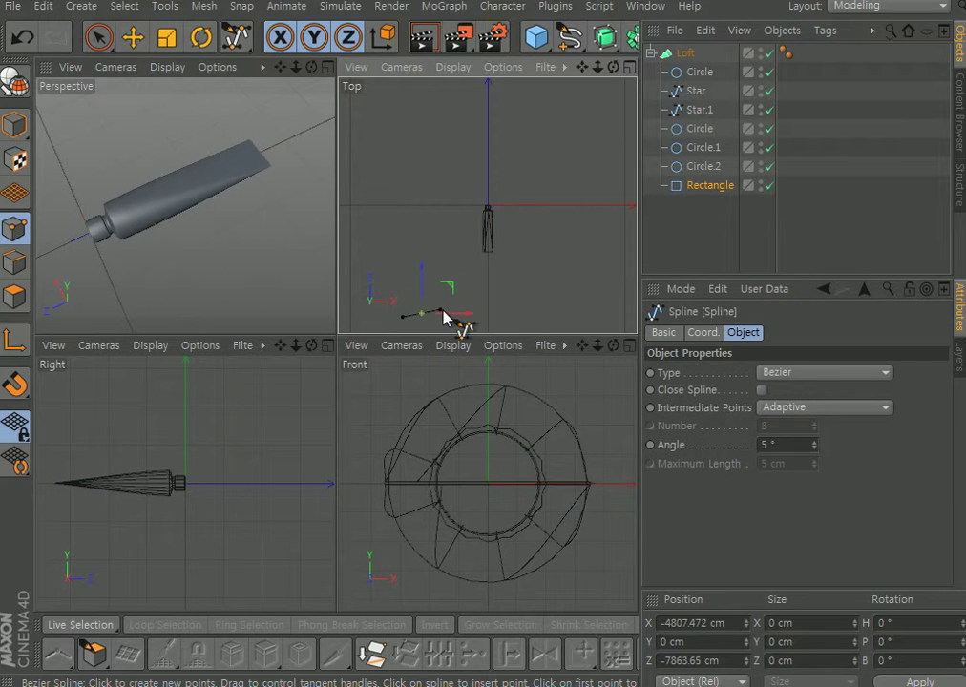
pyautogui.click(513, 278)
pyautogui.click(525, 202)
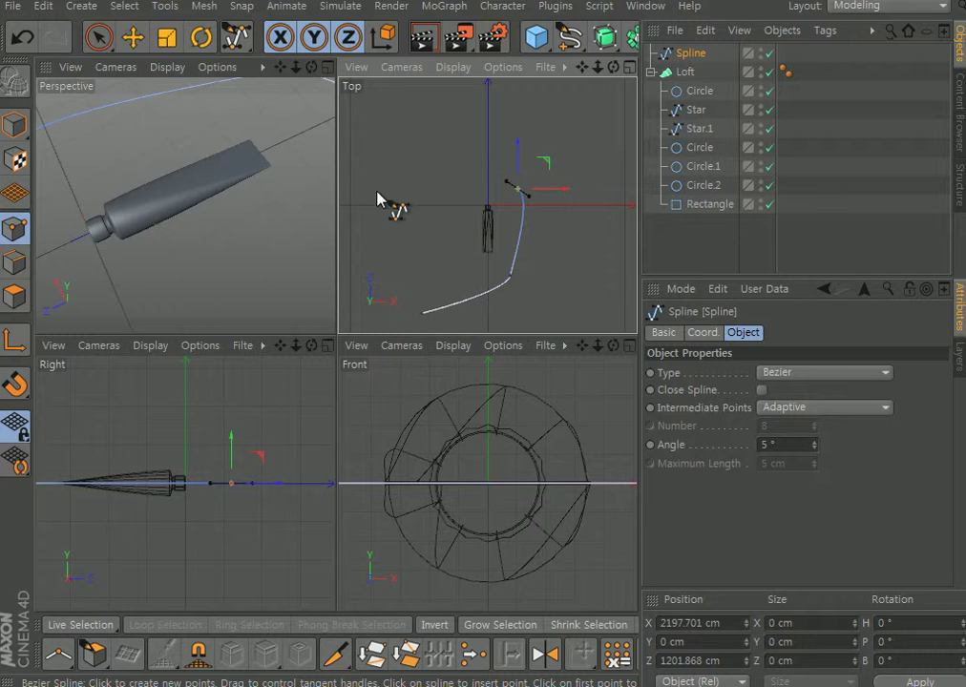
pyautogui.press('e')
pyautogui.press('Delete')
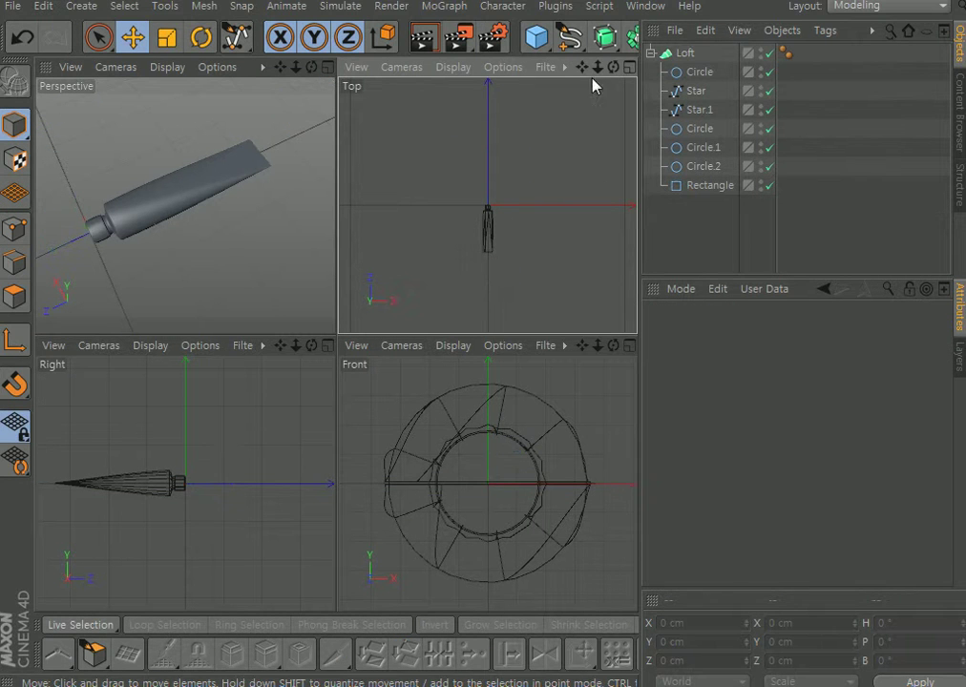
# Add a helix spline beside the tube at about X -1662, Y -197, Z -2237 cm, with start radius 467 cm and height 681 cm
pyautogui.click(568, 36)
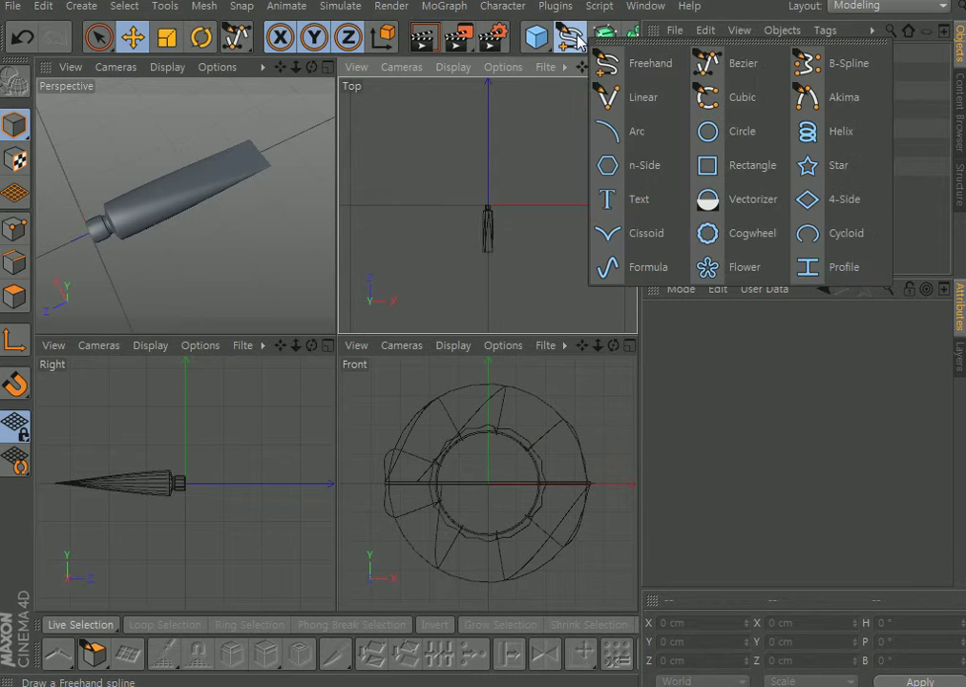
pyautogui.click(809, 134)
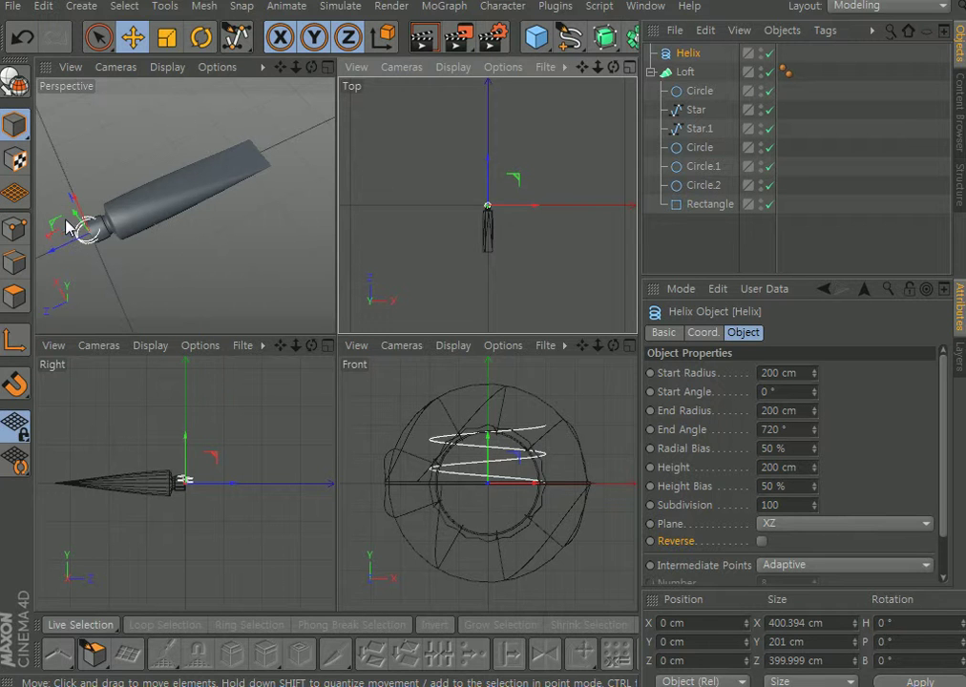
pyautogui.moveTo(50, 179); pyautogui.dragTo(223, 252)
pyautogui.click(597, 344)
pyautogui.moveTo(597, 344)
pyautogui.mouseDown()
pyautogui.moveTo(572, 357)
pyautogui.moveTo(602, 343)
pyautogui.mouseUp()
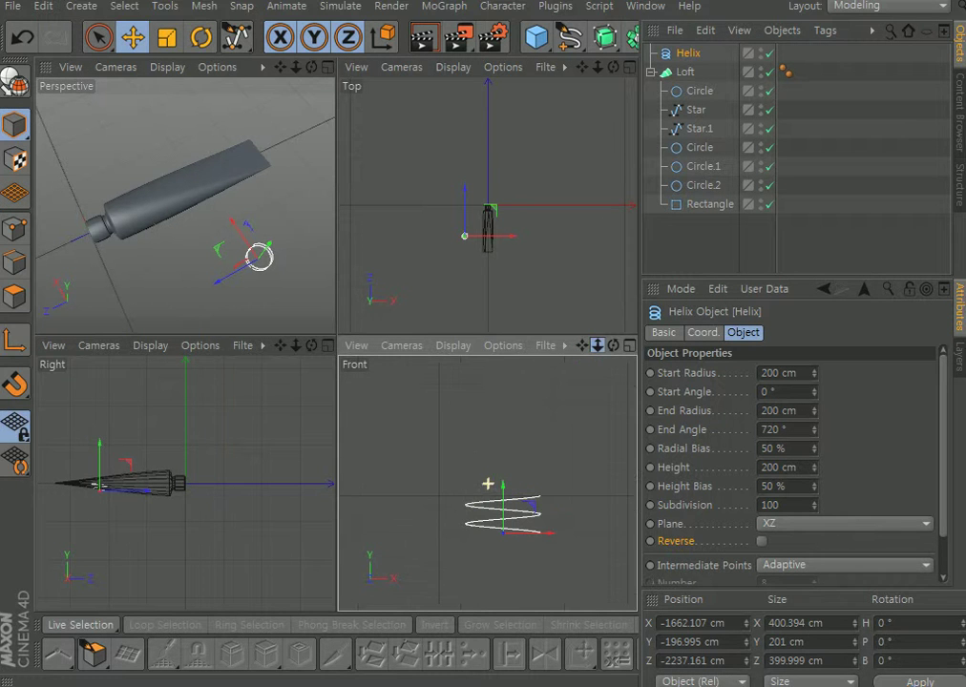
pyautogui.moveTo(813, 373); pyautogui.dragTo(835, 470)
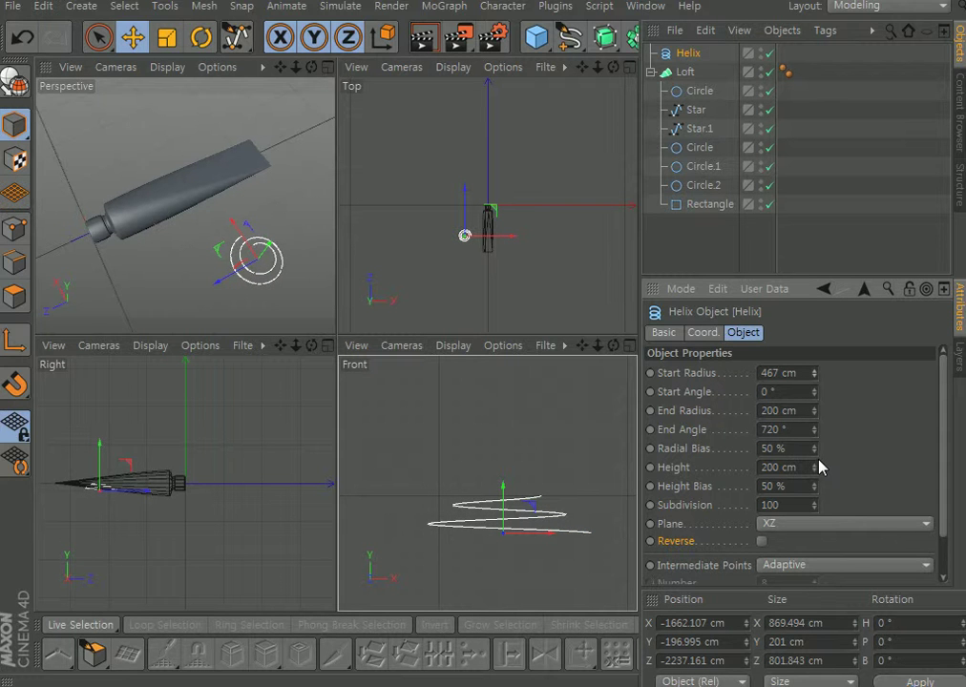
pyautogui.moveTo(815, 467); pyautogui.dragTo(850, 501)
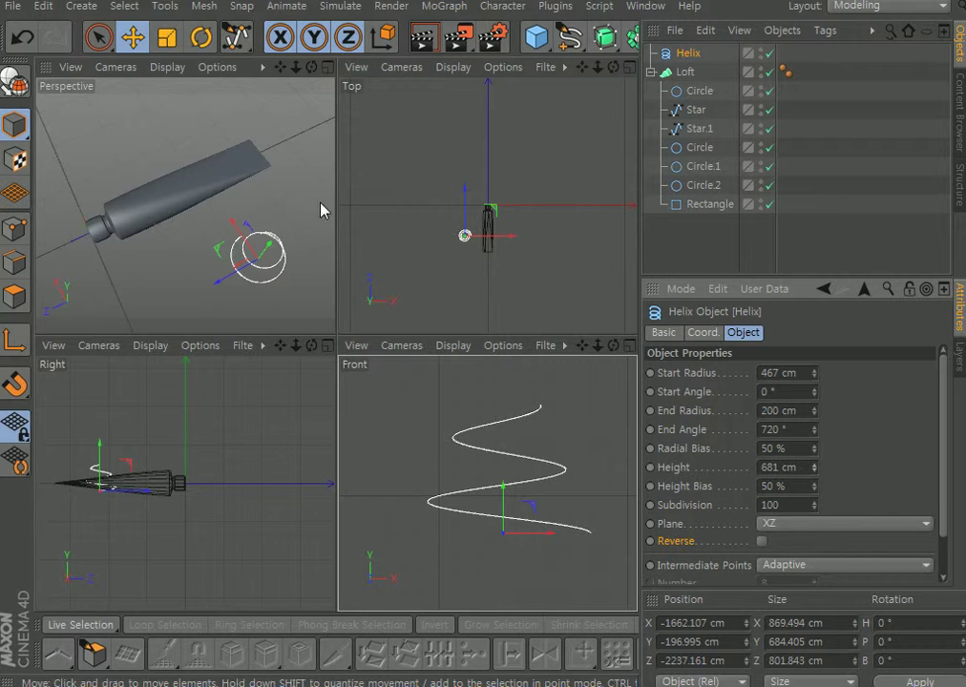
# Add a circle spline near the helix at about X -1710, Y -847, Z -1595 cm
pyautogui.moveTo(311, 67); pyautogui.dragTo(517, 158)
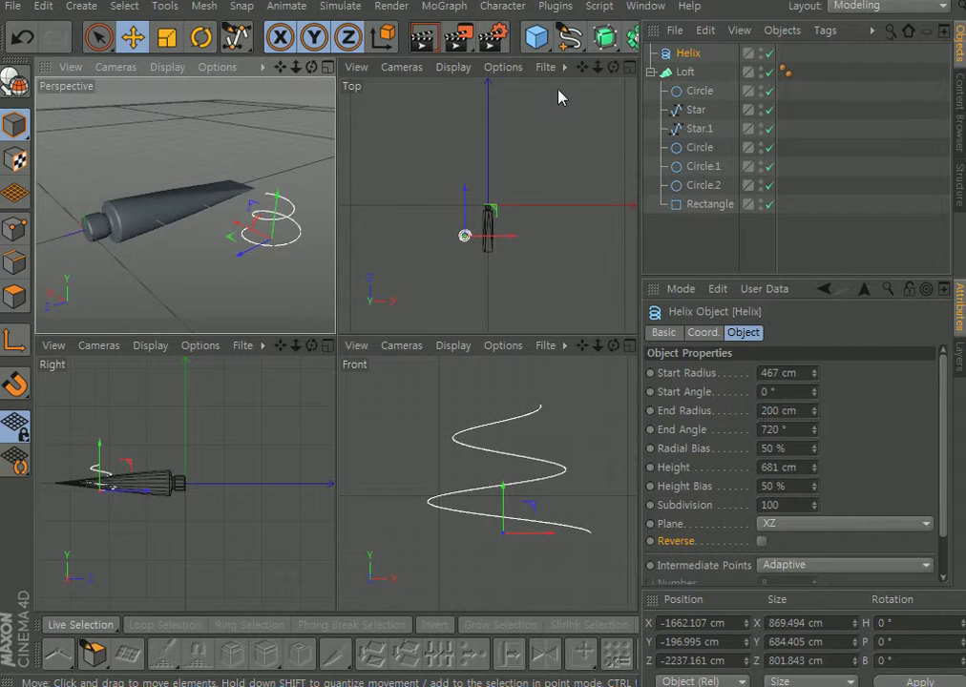
pyautogui.click(570, 36)
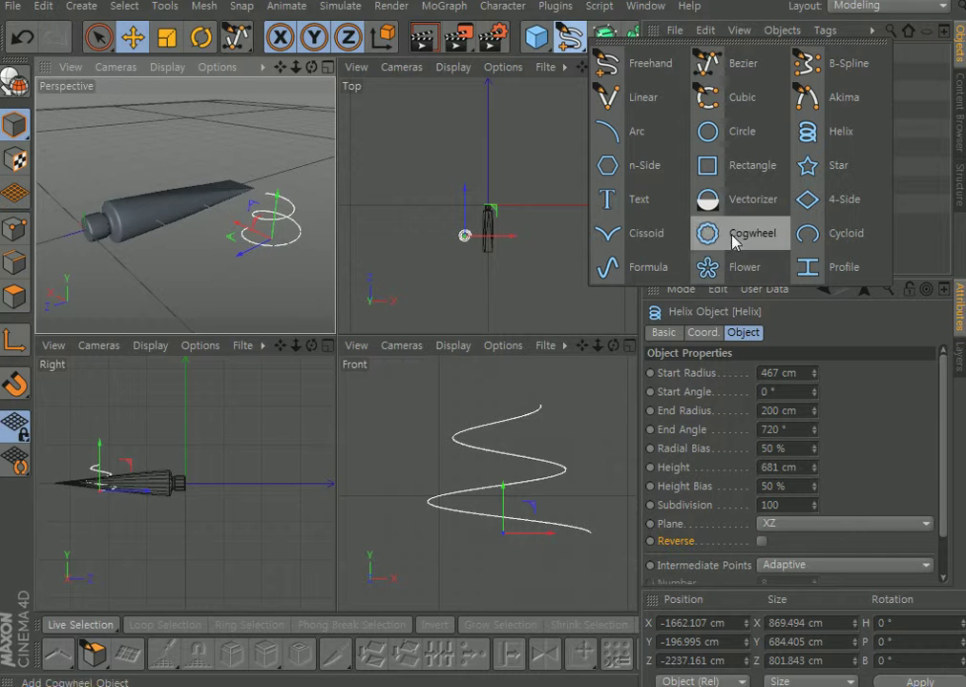
pyautogui.click(722, 133)
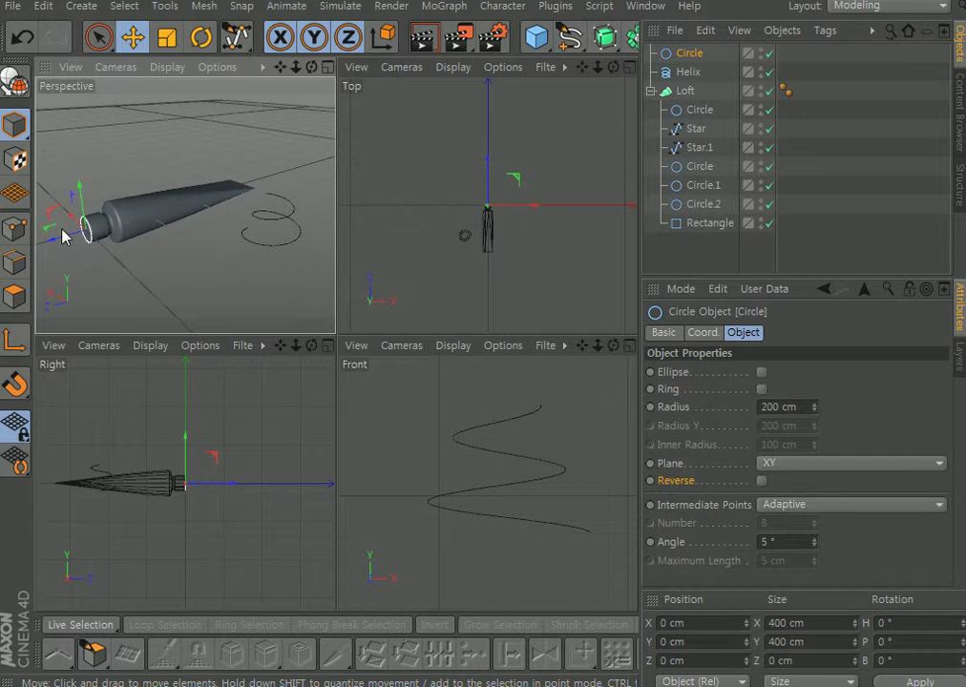
pyautogui.moveTo(53, 214); pyautogui.dragTo(216, 280)
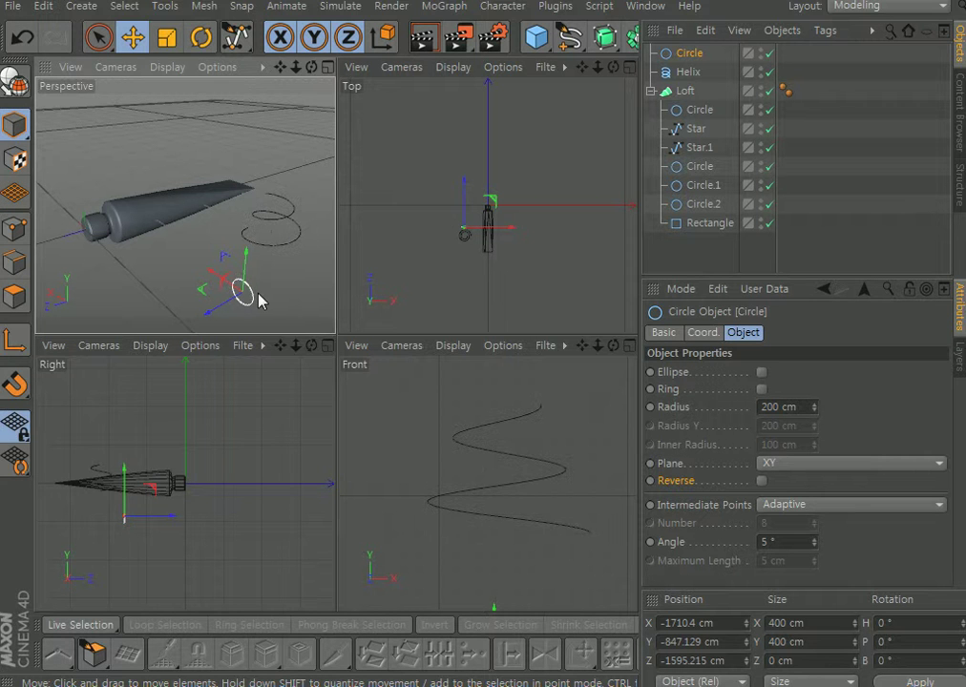
# Enlarge the helix to a start radius of 718 cm, an end radius of 483 cm and a height of 1390 cm
pyautogui.click(524, 418)
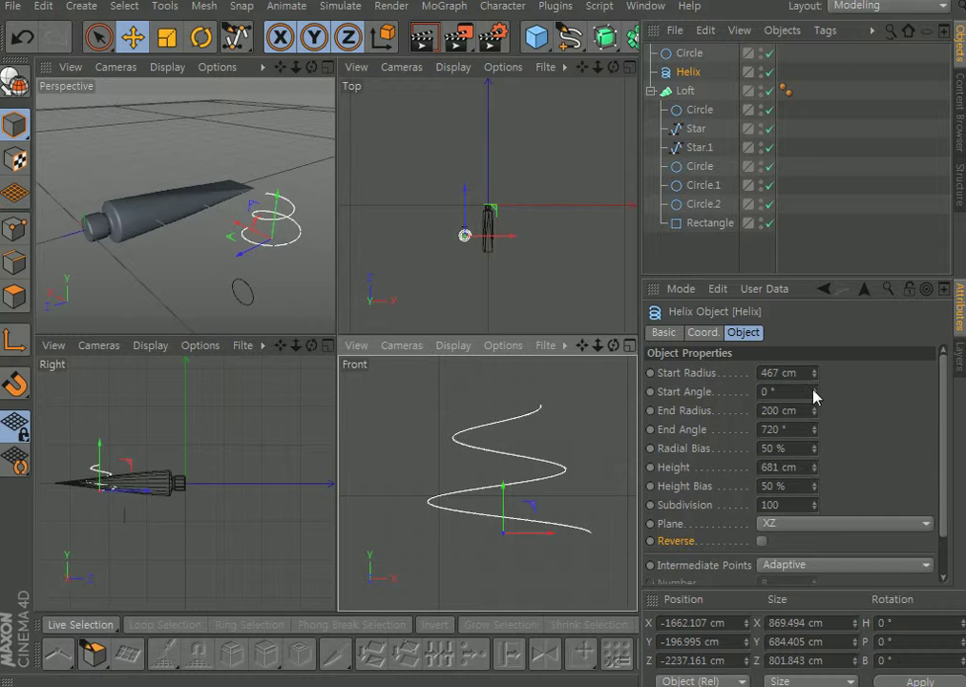
pyautogui.moveTo(814, 411); pyautogui.dragTo(835, 465)
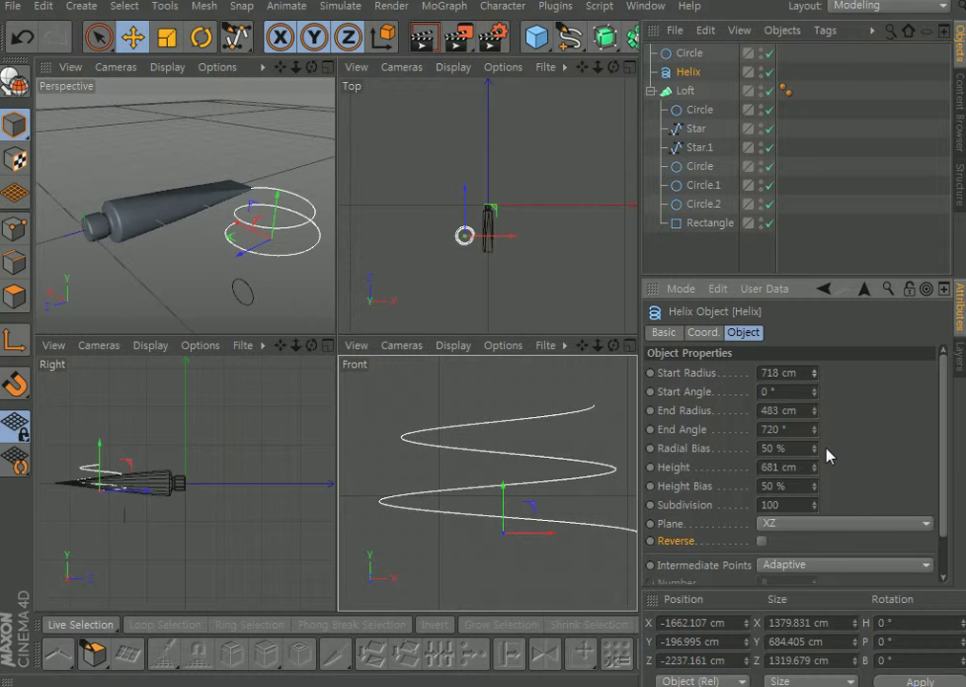
pyautogui.moveTo(816, 468); pyautogui.dragTo(817, 509)
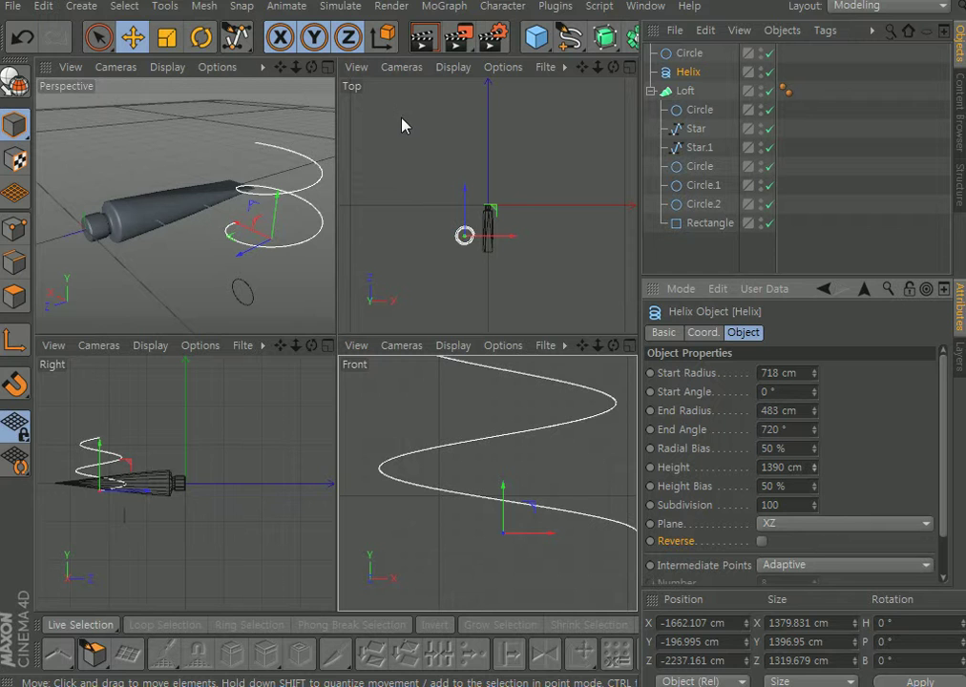
# Add a Sweep generator and make the loose circle and the helix its children, with the circle above the helix
pyautogui.click(604, 38)
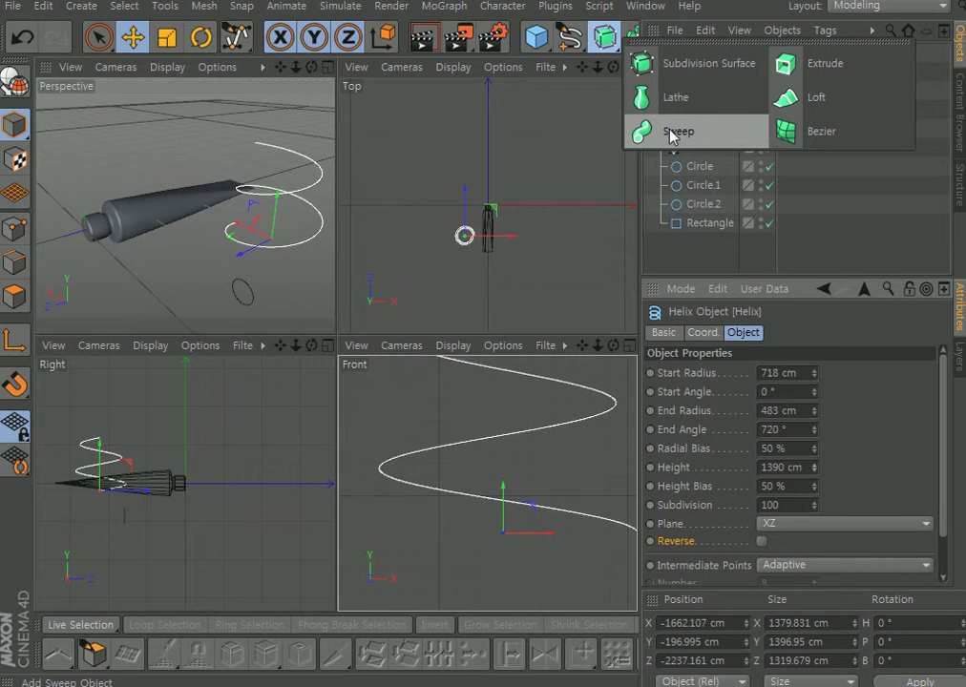
pyautogui.click(642, 141)
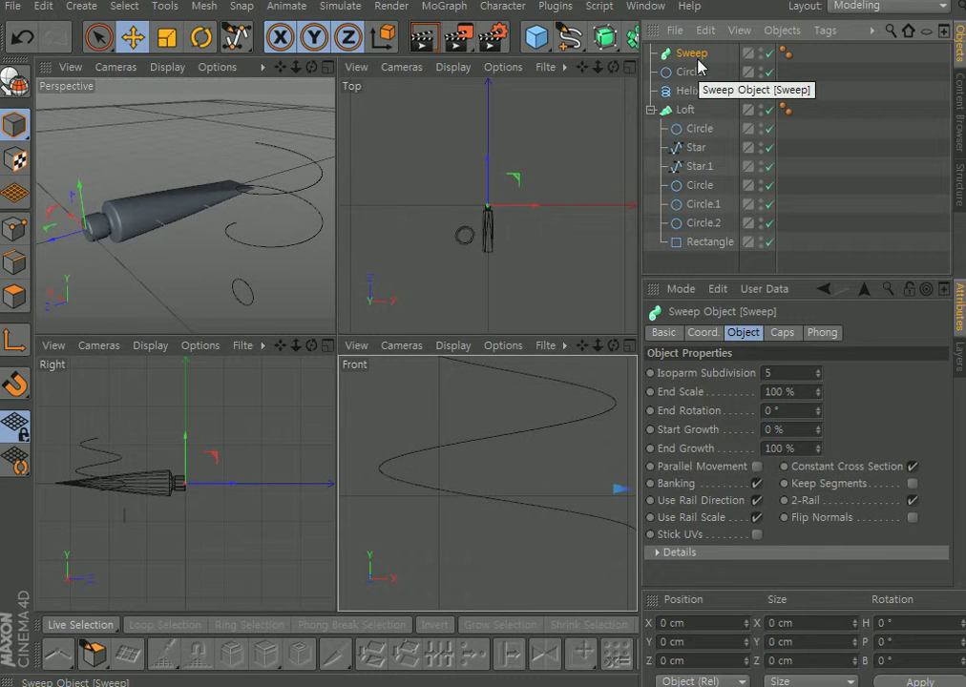
pyautogui.click(696, 71)
pyautogui.moveTo(695, 70); pyautogui.dragTo(732, 56)
pyautogui.moveTo(693, 93); pyautogui.dragTo(716, 87)
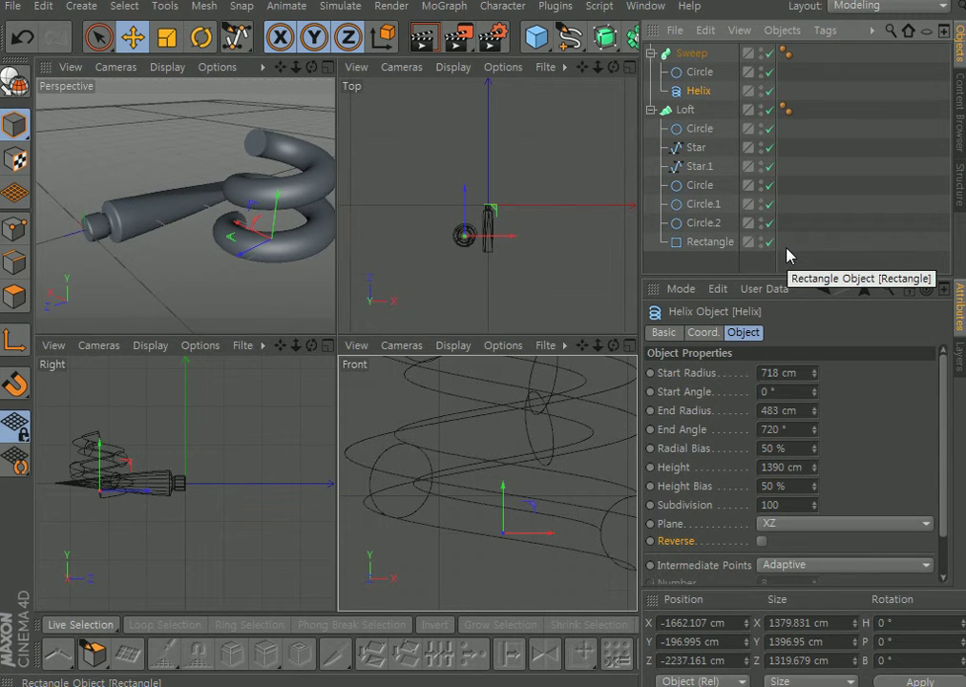
# Make the Sweep's circle profile a ring with an inner radius of 152 cm to hollow out the coiled tube
pyautogui.click(328, 67)
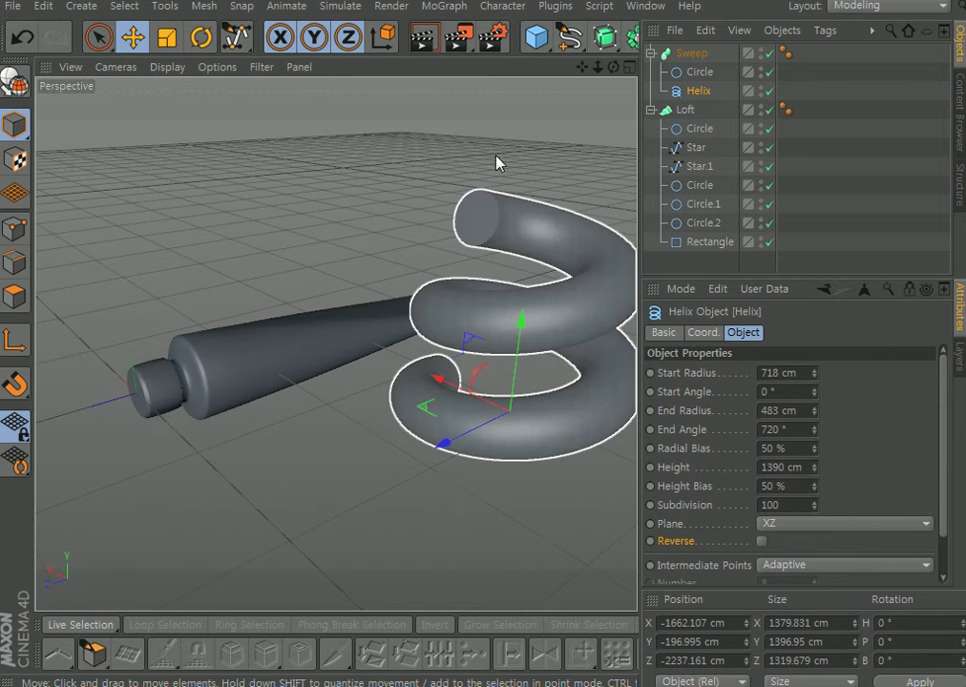
pyautogui.moveTo(582, 69); pyautogui.dragTo(612, 69)
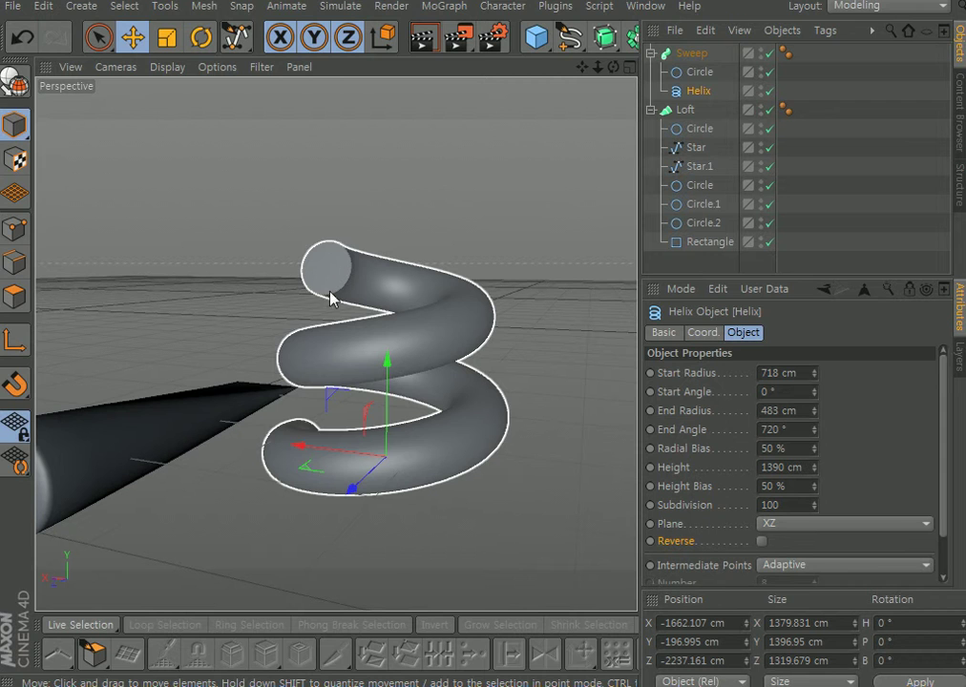
pyautogui.click(692, 74)
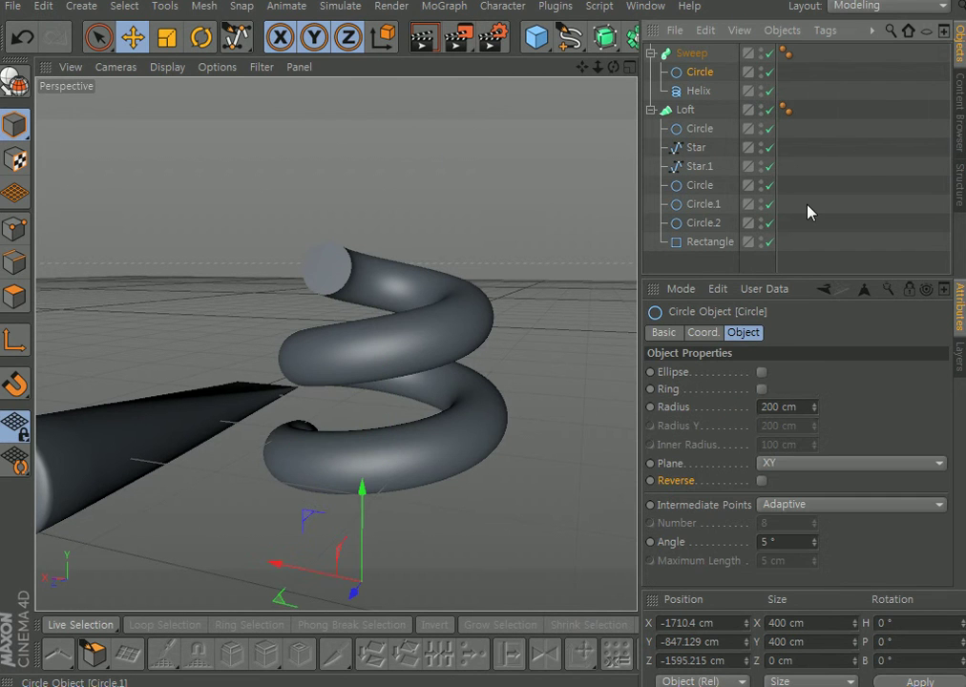
pyautogui.click(761, 390)
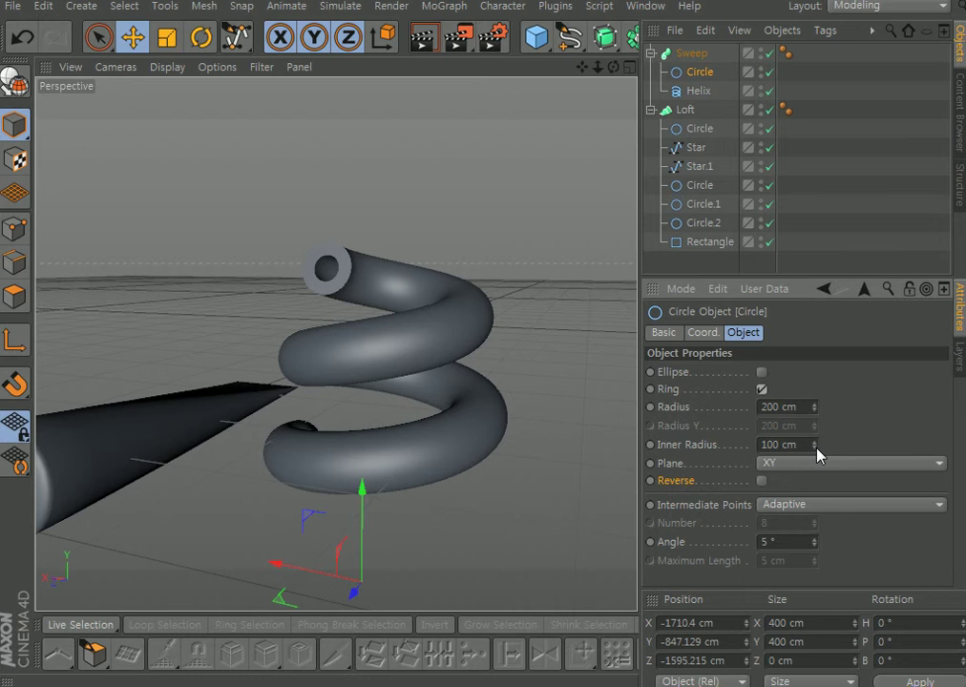
pyautogui.moveTo(814, 446)
pyautogui.mouseDown()
pyautogui.moveTo(888, 447)
pyautogui.moveTo(793, 447)
pyautogui.moveTo(889, 447)
pyautogui.moveTo(811, 446)
pyautogui.mouseUp()
pyautogui.keyDown('alt'); pyautogui.moveTo(400, 305); pyautogui.dragTo(336, 344); pyautogui.keyUp('alt')
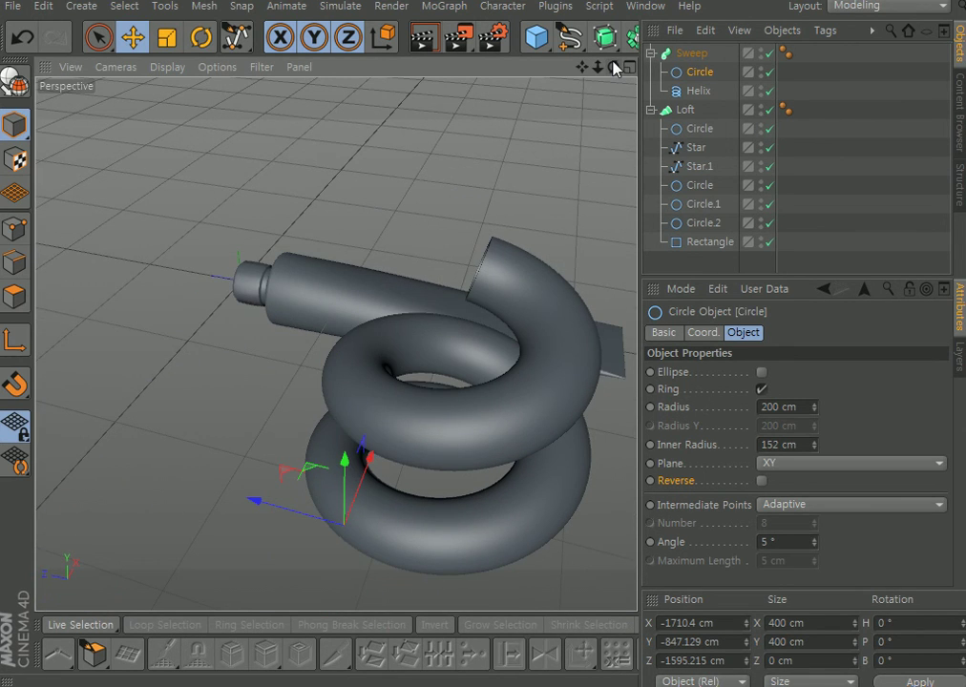